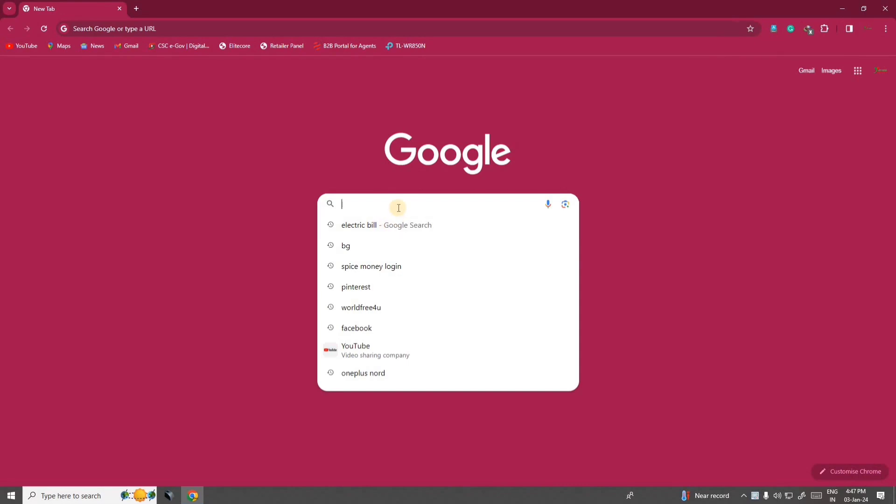
# Step: Search Google for YouTube and open the YouTube site from the results
pyautogui.write('y')
pyautogui.click(357, 243)
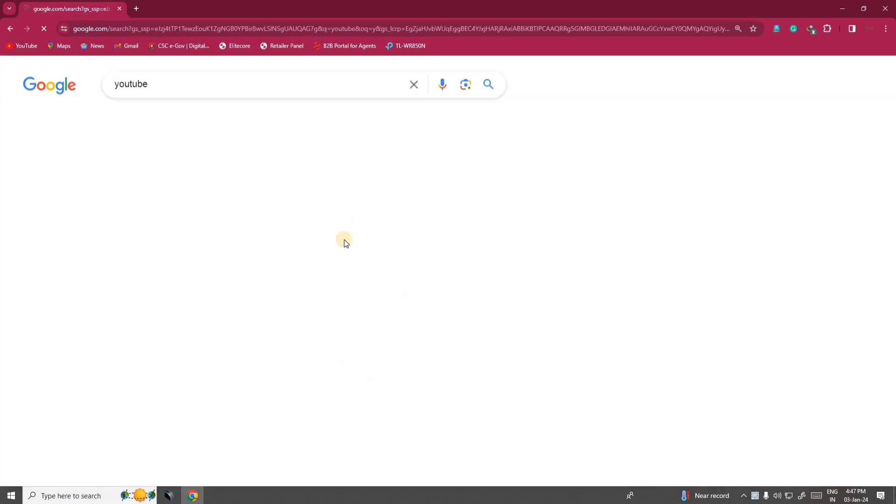
pyautogui.click(176, 195)
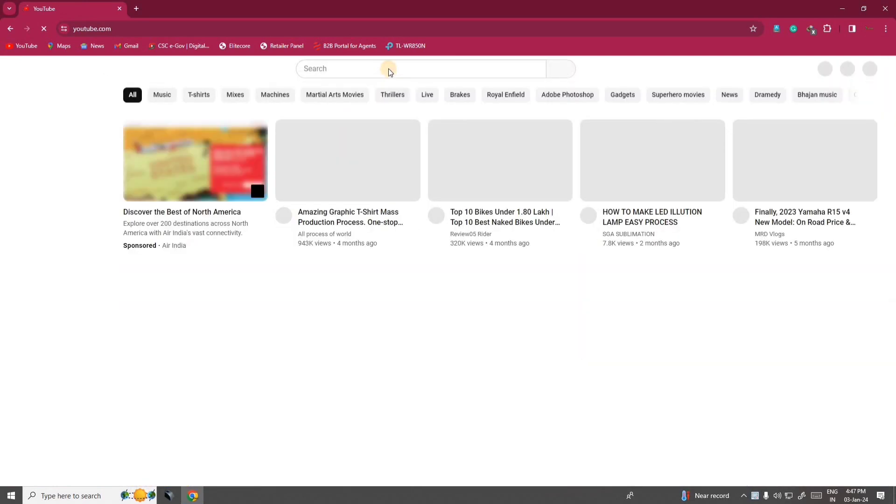
# Step: Search YouTube for "sunset trick" and open the SUNSET TRICK channel
pyautogui.click(390, 68)
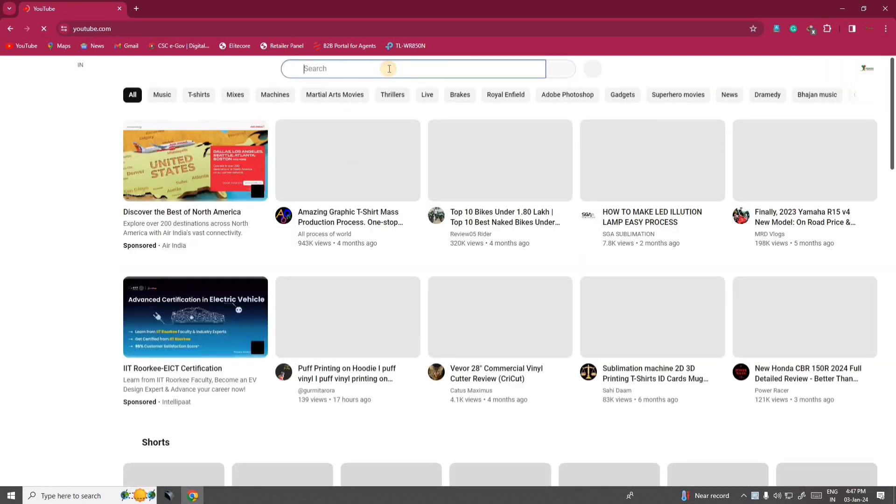
pyautogui.write('sunset')
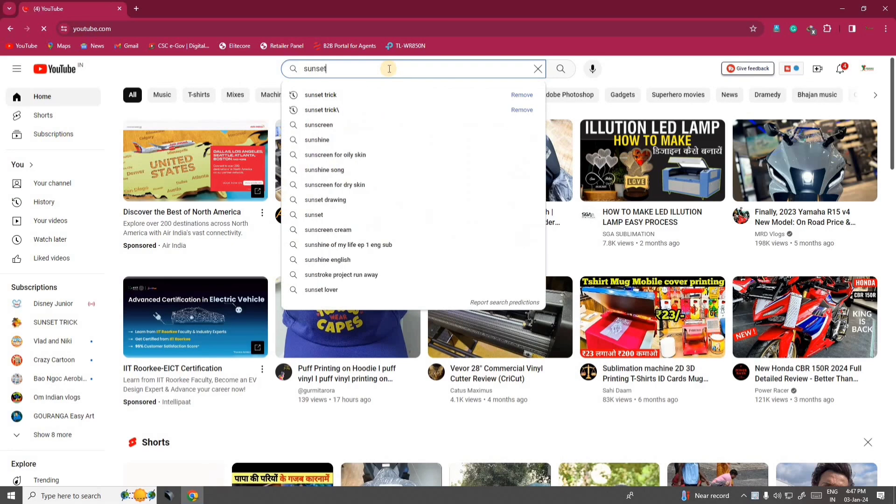
pyautogui.write(' trick')
pyautogui.press('Return')
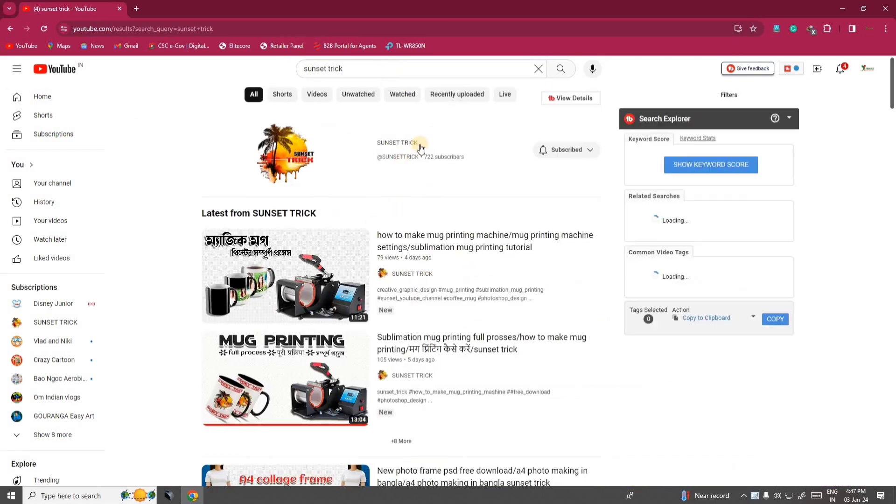
pyautogui.click(387, 144)
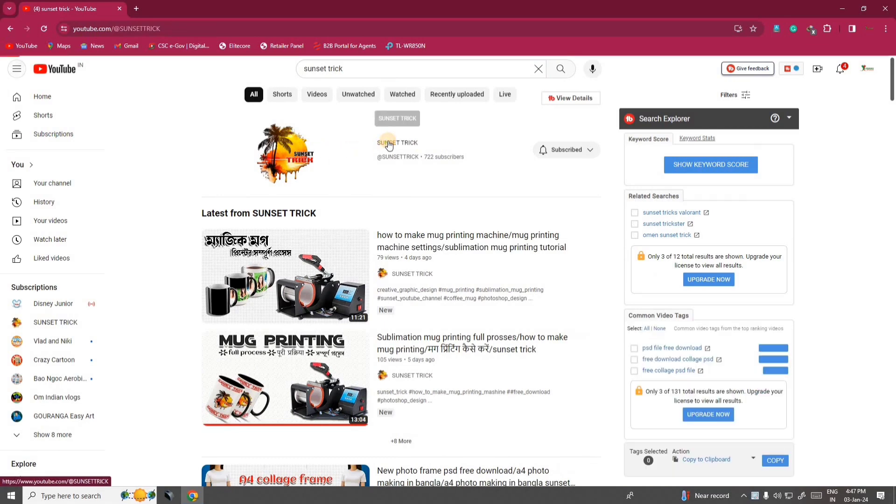
# Step: Open the channel's video on creating mug designs in Photoshop from the For You row
pyautogui.scroll(-3, 316, 307)
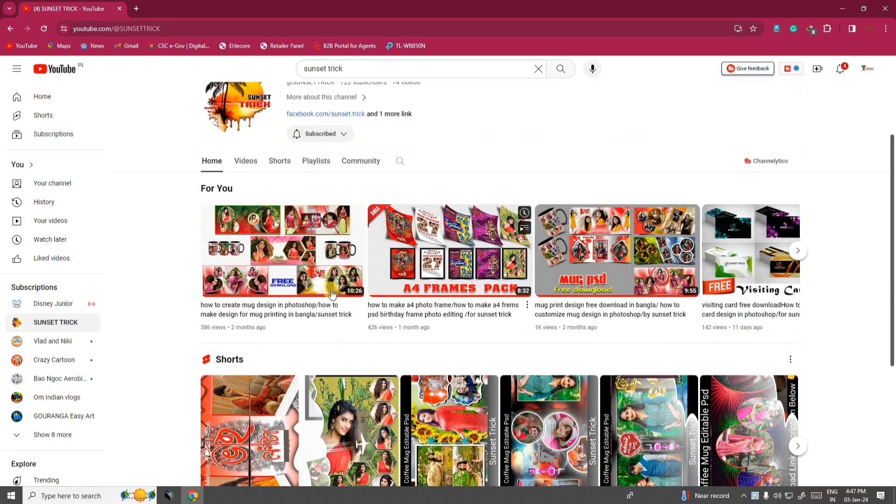
pyautogui.click(317, 307)
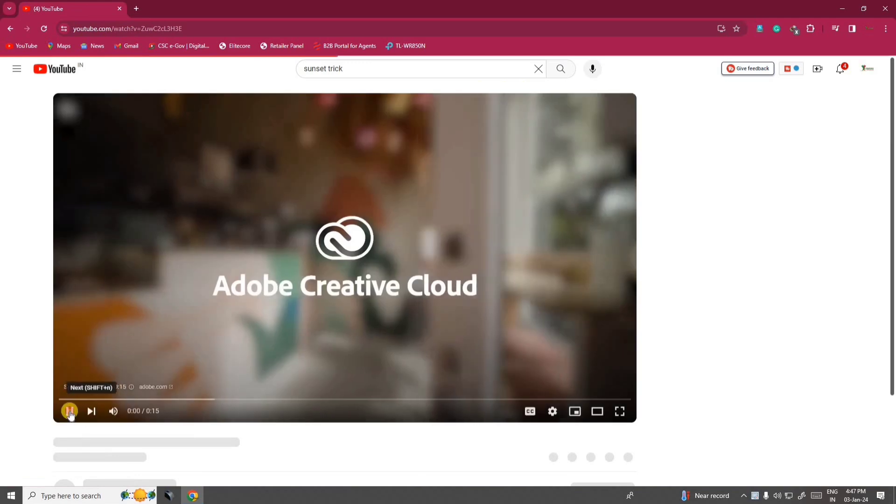
pyautogui.scroll(-3, 168, 369)
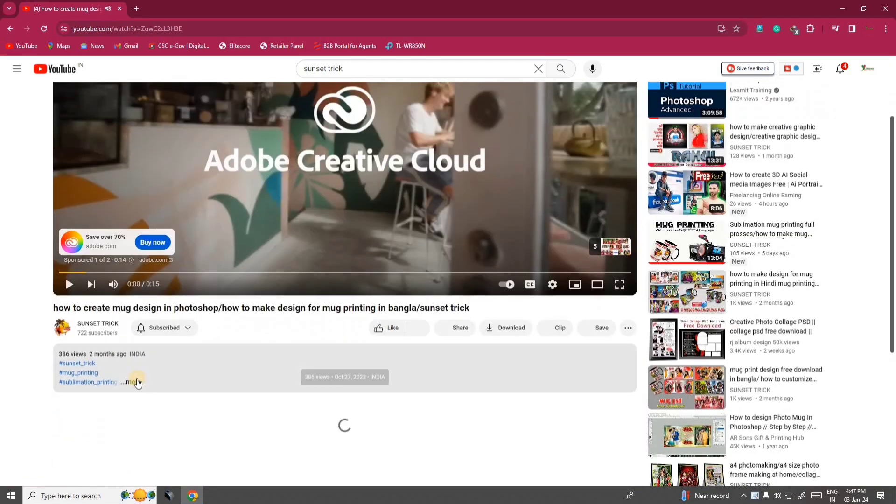
# Step: Follow the Google Drive download link in the video's full description and download mug psd video no 20.rar
pyautogui.click(194, 377)
pyautogui.scroll(-6, 187, 350)
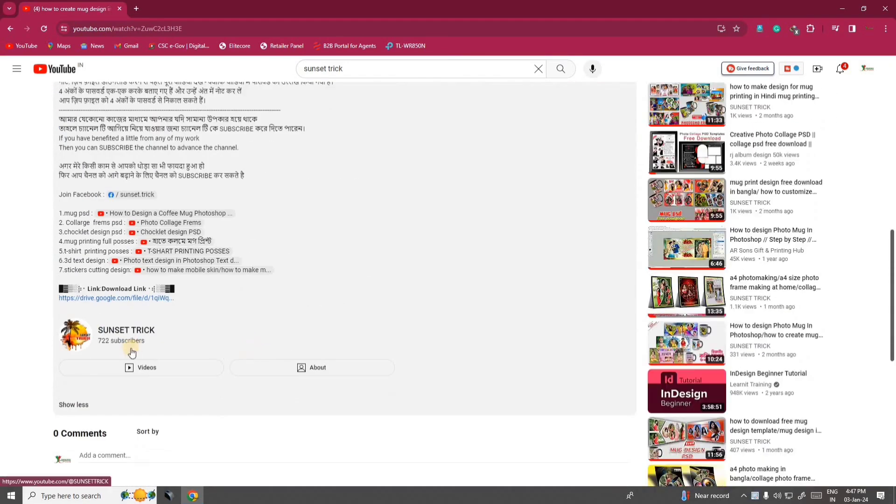
pyautogui.click(147, 298)
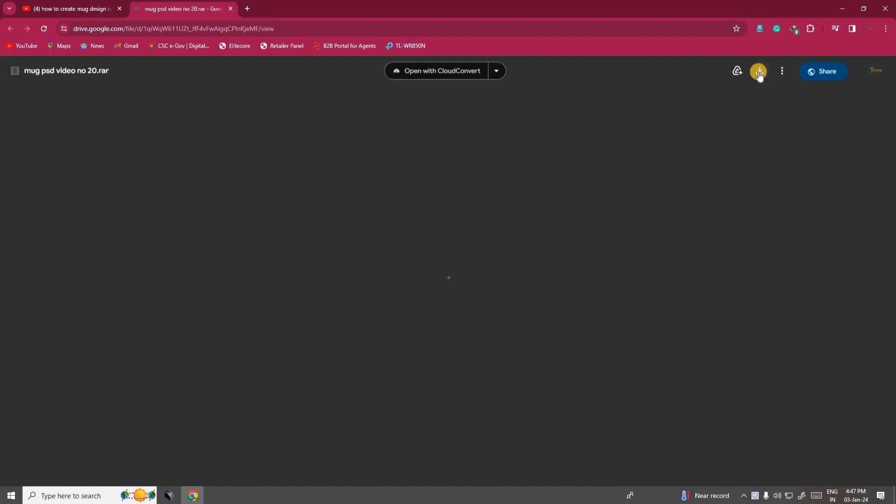
pyautogui.click(760, 75)
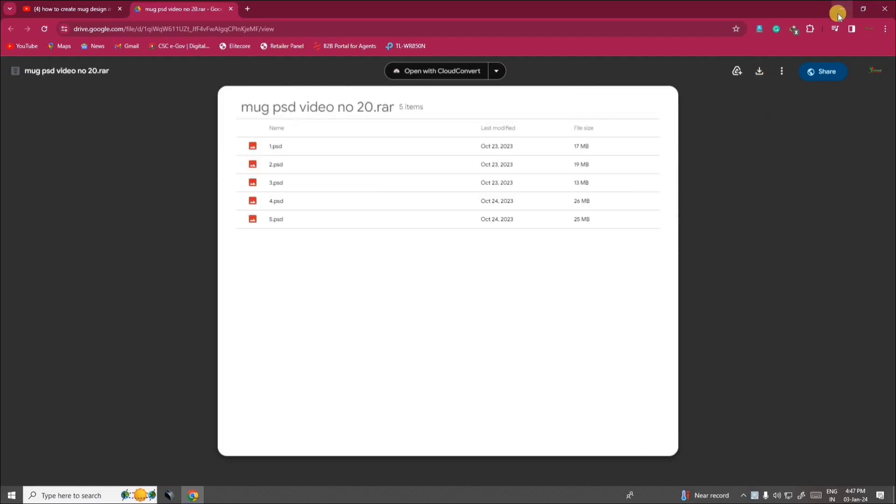
# Step: Switch to File Explorer, open COLLARGE FREMS VOL 9 inside YOUTUBE FOLDER on Local Disk (E:), and refresh the folder
pyautogui.doubleClick(703, 203)
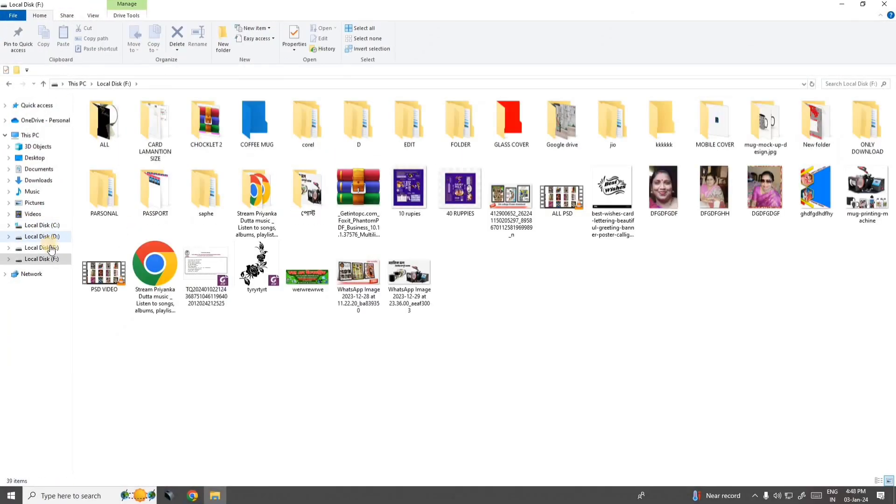
pyautogui.click(49, 248)
pyautogui.doubleClick(261, 201)
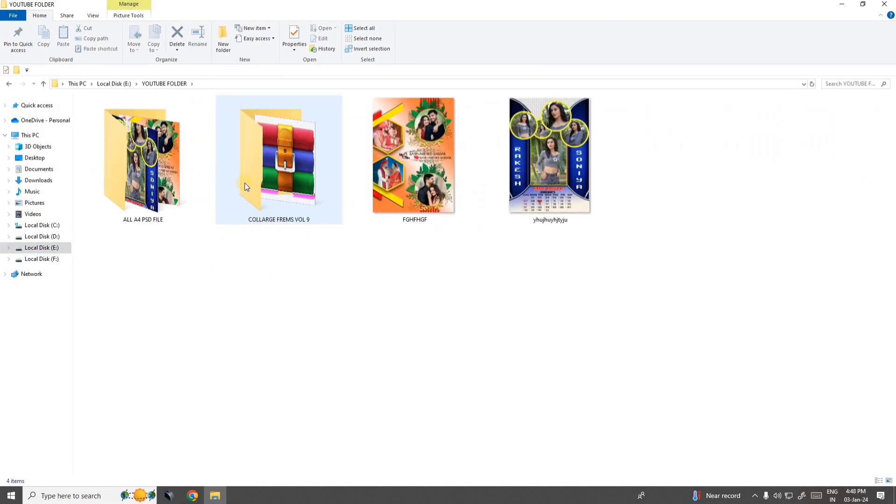
pyautogui.doubleClick(286, 177)
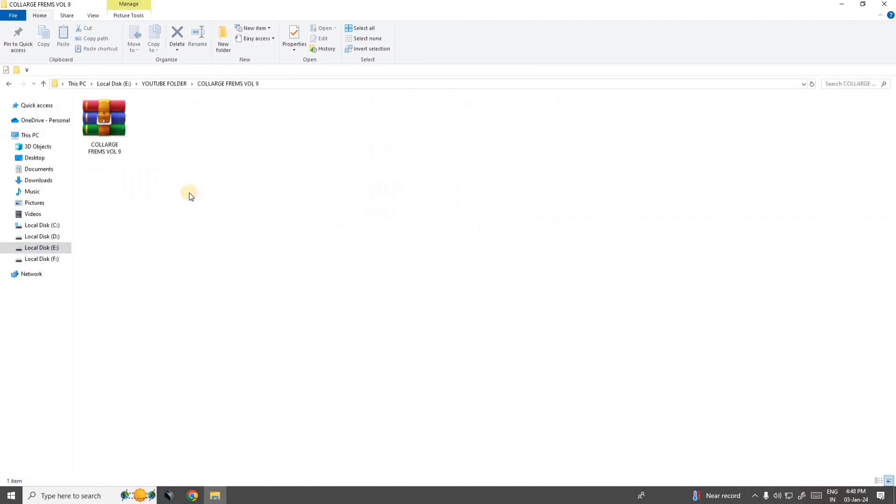
pyautogui.rightClick(214, 176)
pyautogui.click(235, 215)
pyautogui.rightClick(201, 166)
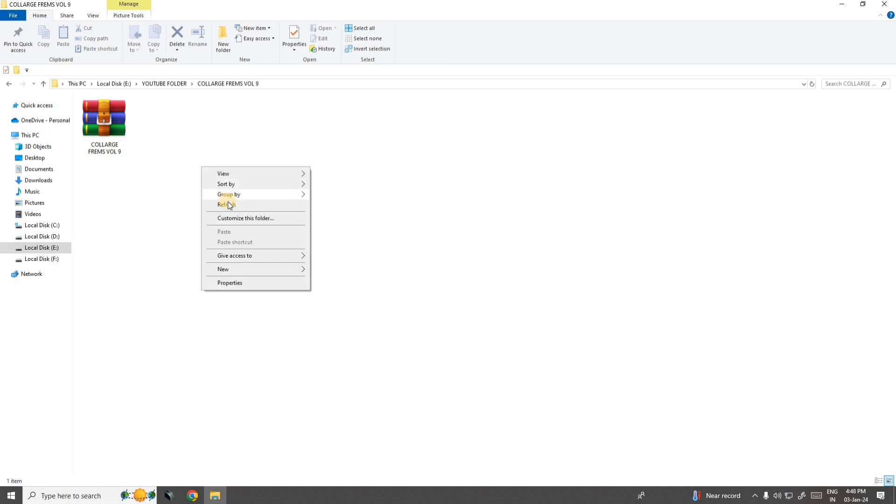
pyautogui.click(226, 204)
# Step: Start extracting the COLLARGE FREMS VOL 9 archive into a subfolder of the same name
pyautogui.click(121, 126)
pyautogui.rightClick(113, 119)
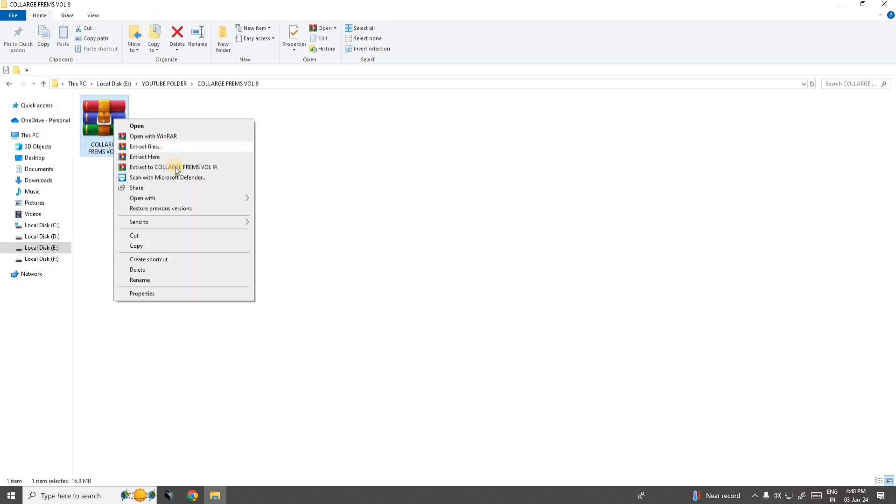
pyautogui.click(175, 167)
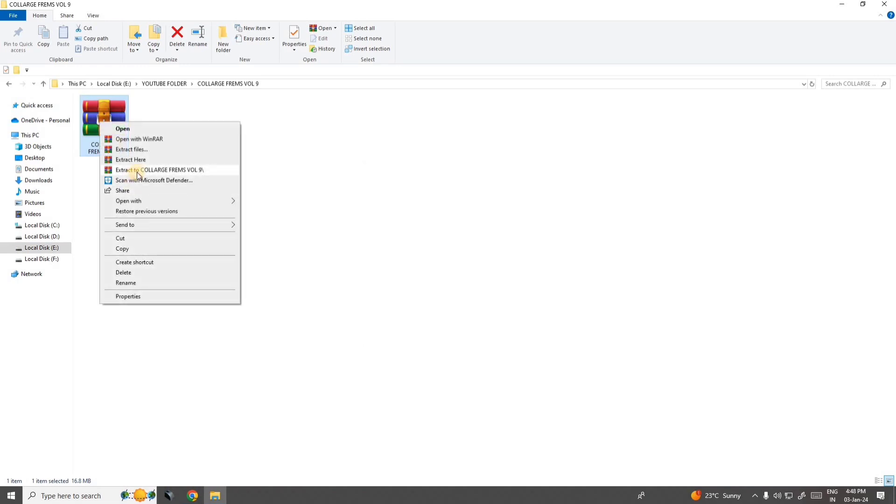
pyautogui.click(159, 169)
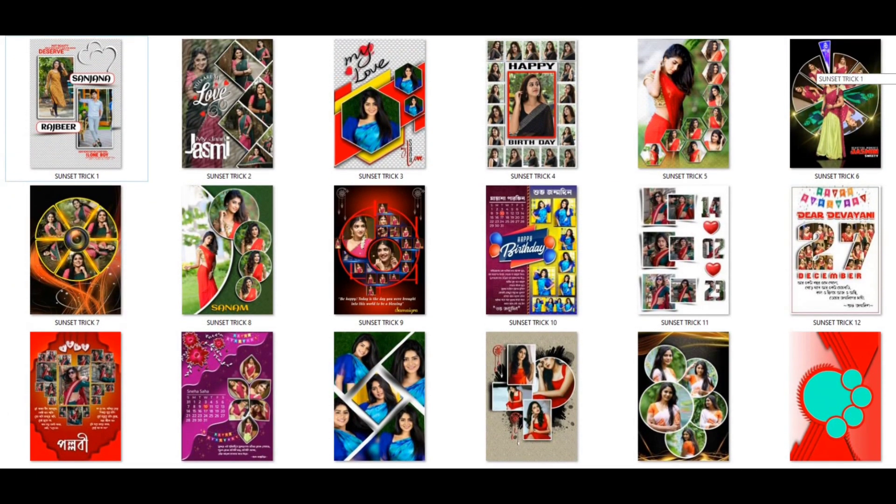
# Step: Examine the thumbnails of the SUNSET TRICK collage frame designs from the first to the last
pyautogui.scroll(-3, 448, 252)
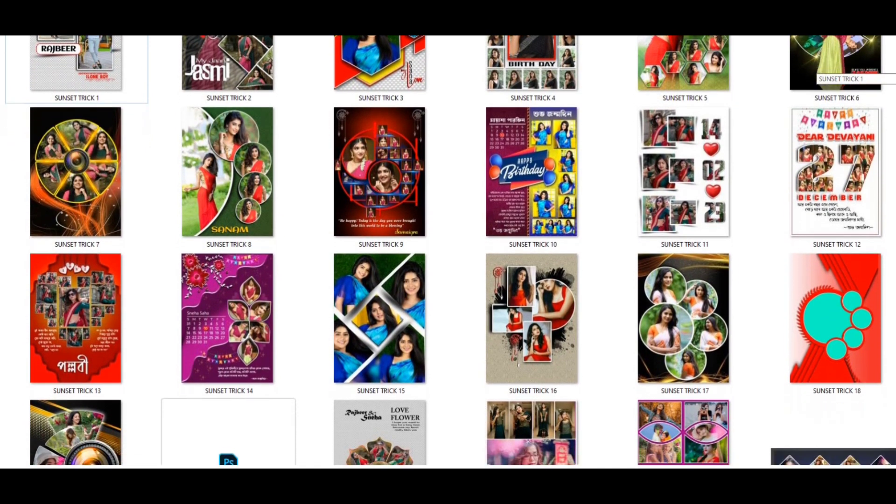
pyautogui.scroll(-1, 448, 252)
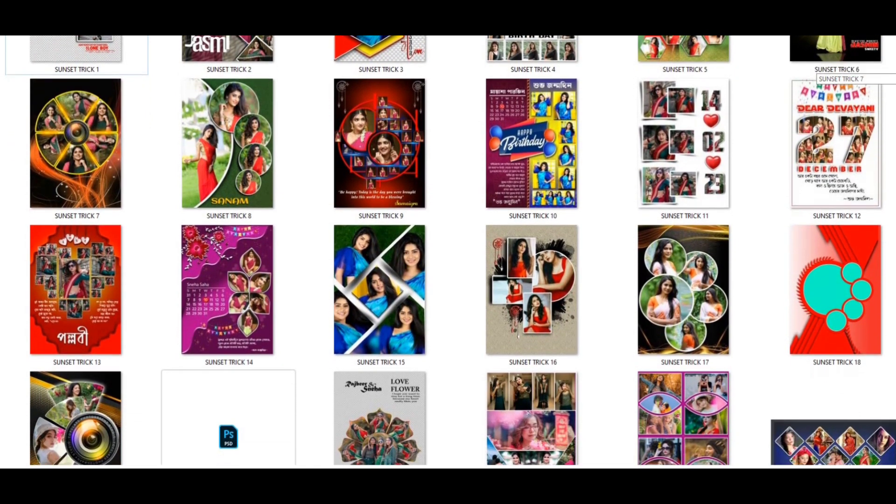
pyautogui.scroll(-1, 448, 252)
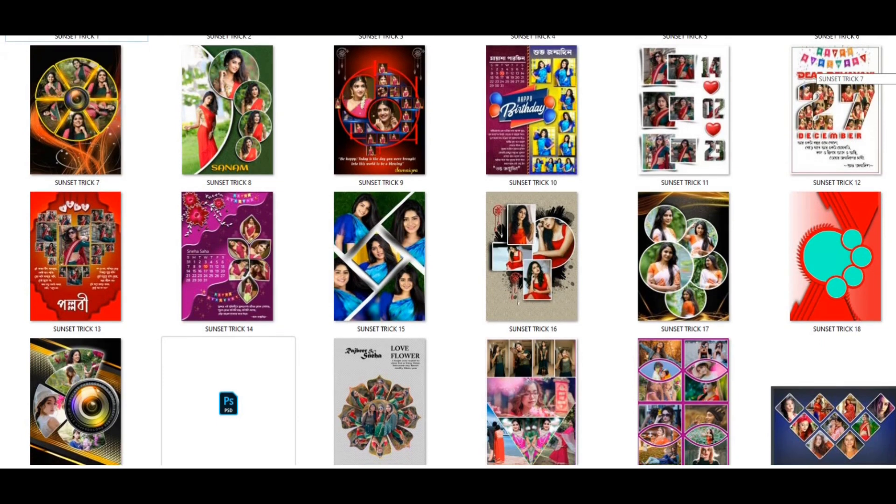
pyautogui.scroll(-2, 448, 252)
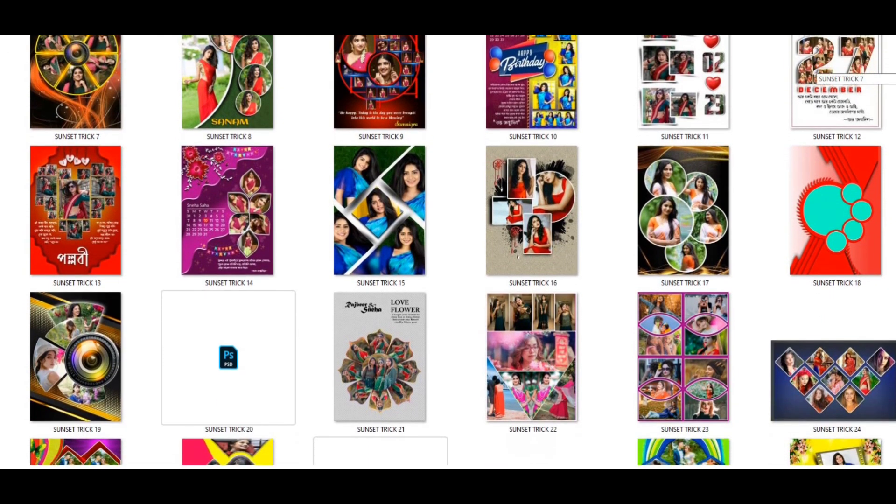
pyautogui.scroll(-2, 448, 252)
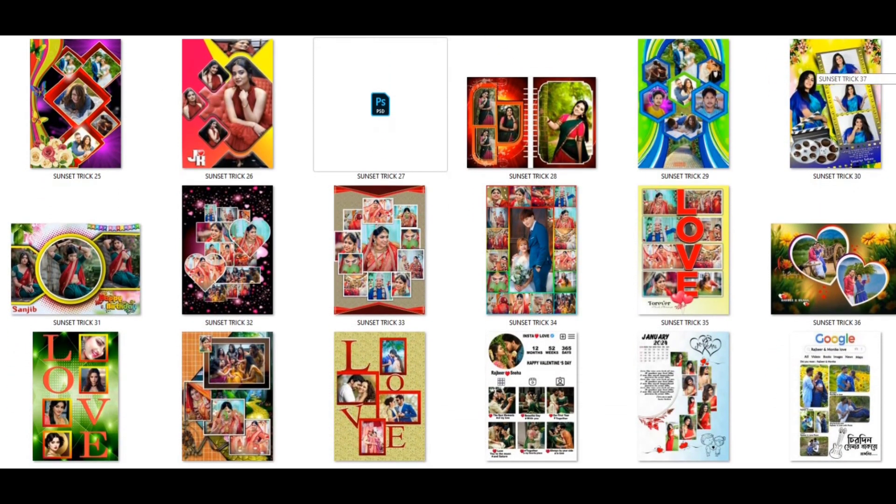
pyautogui.scroll(-1, 448, 252)
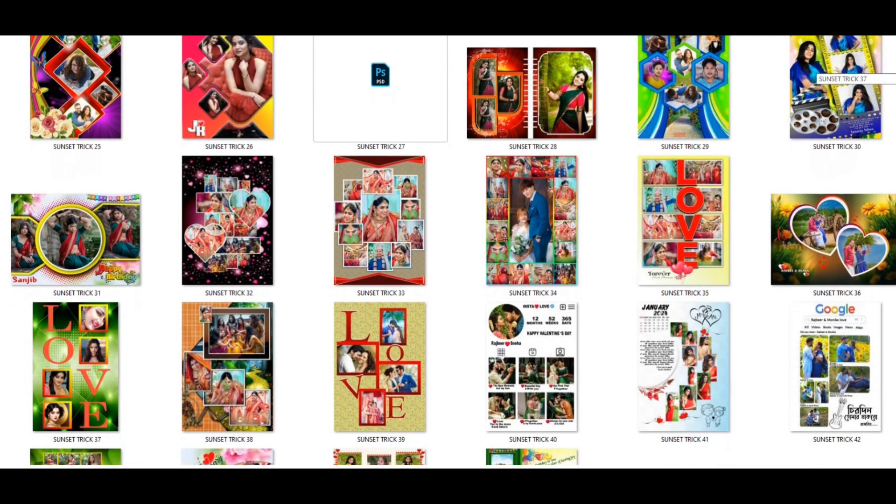
pyautogui.scroll(-1, 448, 252)
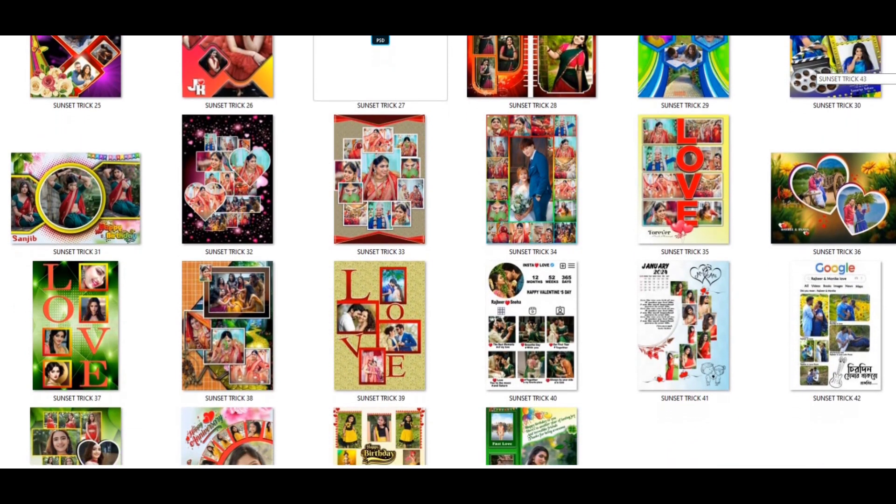
pyautogui.scroll(-1, 448, 252)
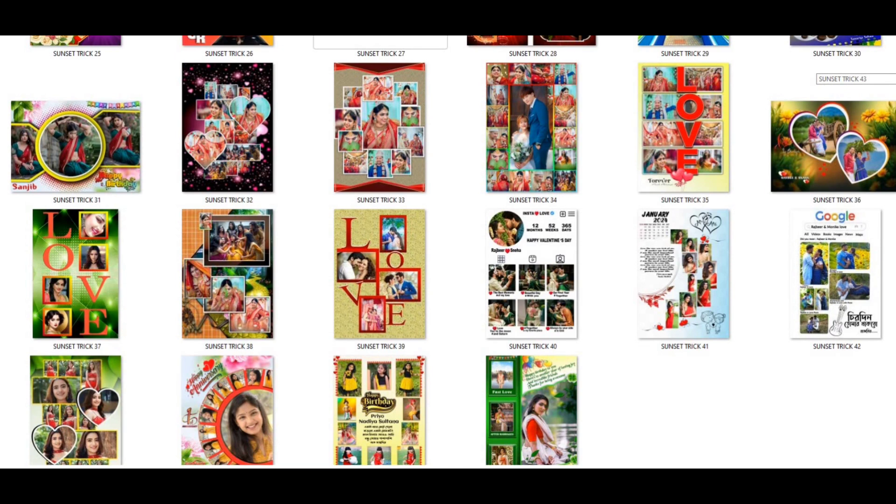
pyautogui.scroll(-1, 448, 252)
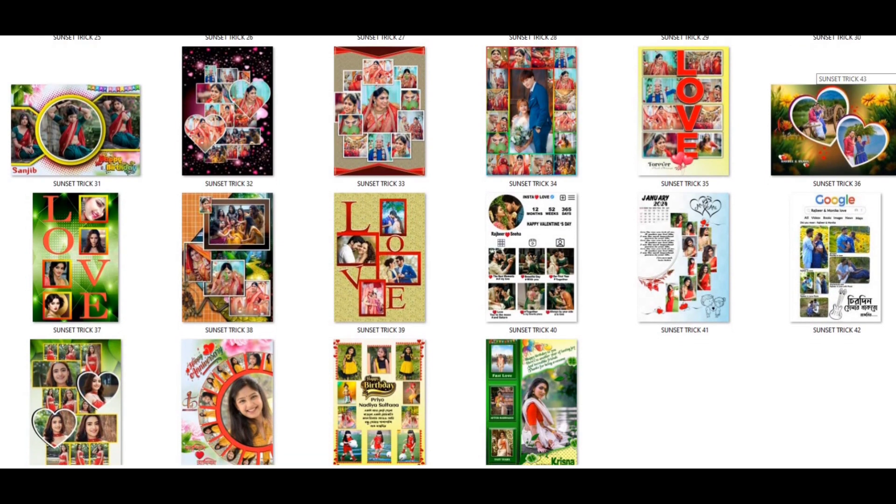
pyautogui.scroll(-1, 448, 252)
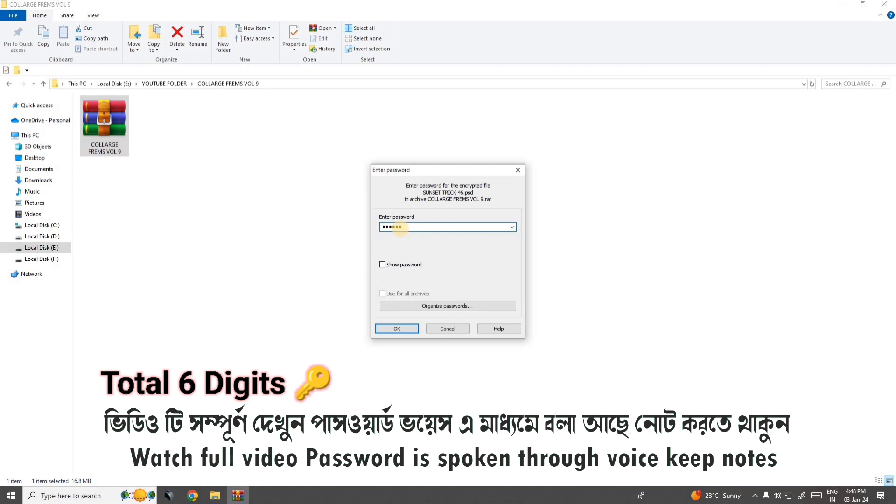
# Step: Submit the archive password to extract the encrypted PSD, and refresh the folder
pyautogui.click(397, 329)
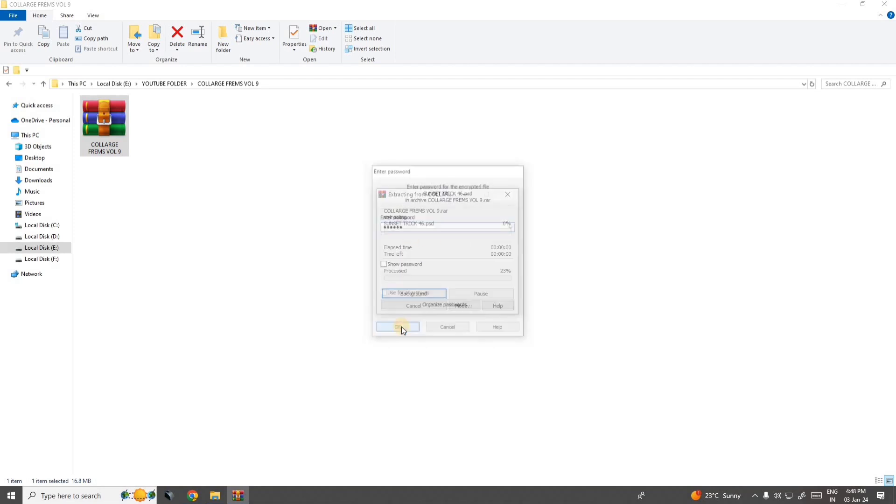
pyautogui.rightClick(239, 190)
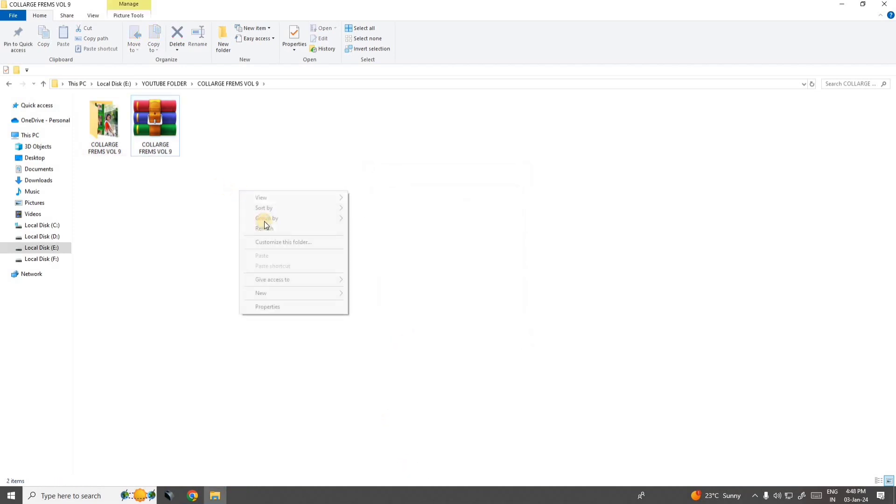
pyautogui.click(274, 229)
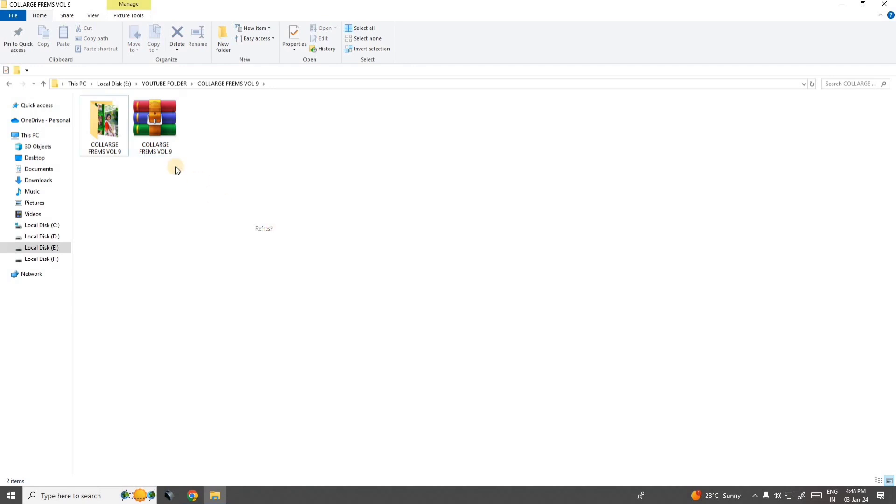
# Step: Open the extracted COLLARGE FREMS VOL 9 folder and show its contents as extra large icons
pyautogui.doubleClick(109, 113)
pyautogui.click(93, 15)
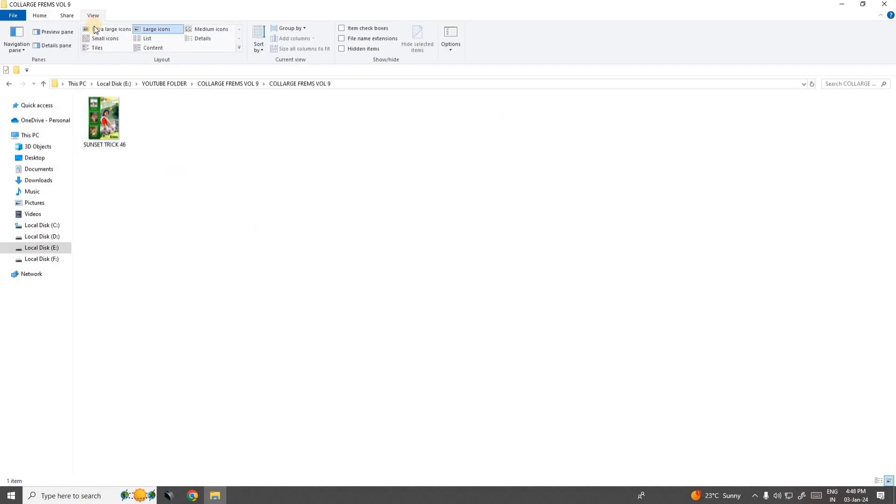
pyautogui.click(111, 28)
pyautogui.rightClick(285, 262)
pyautogui.click(317, 300)
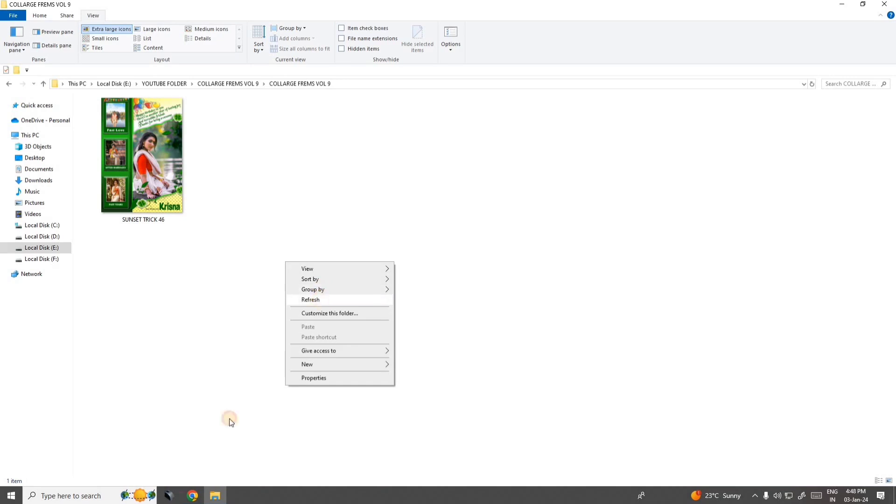
# Step: Switch to Photoshop in a maximized window and open SUNSET TRICK 46 from the inner COLLARGE FREMS VOL 9 folder in YOUTUBE FOLDER on Local Disk (E:)
pyautogui.doubleClick(158, 193)
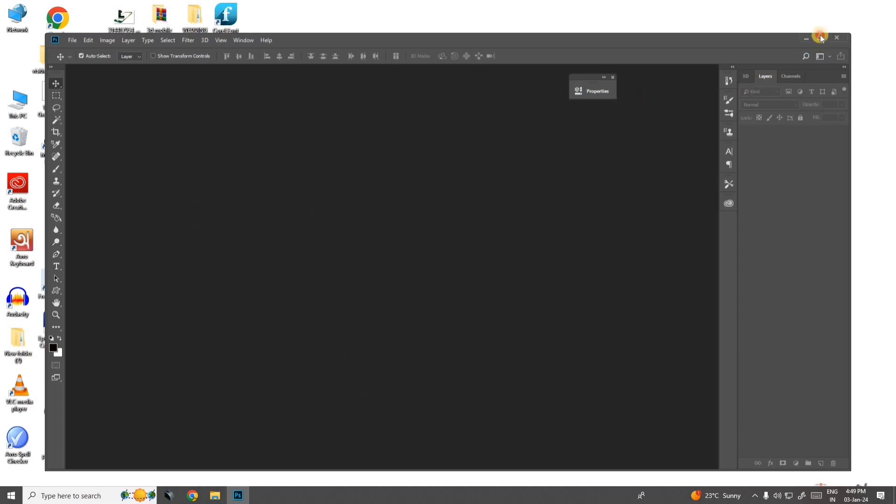
pyautogui.click(821, 37)
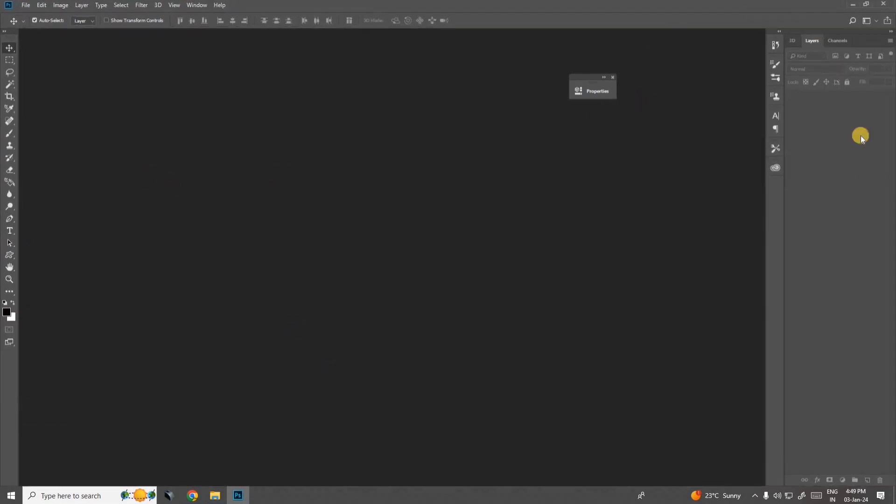
pyautogui.click(23, 6)
pyautogui.click(32, 27)
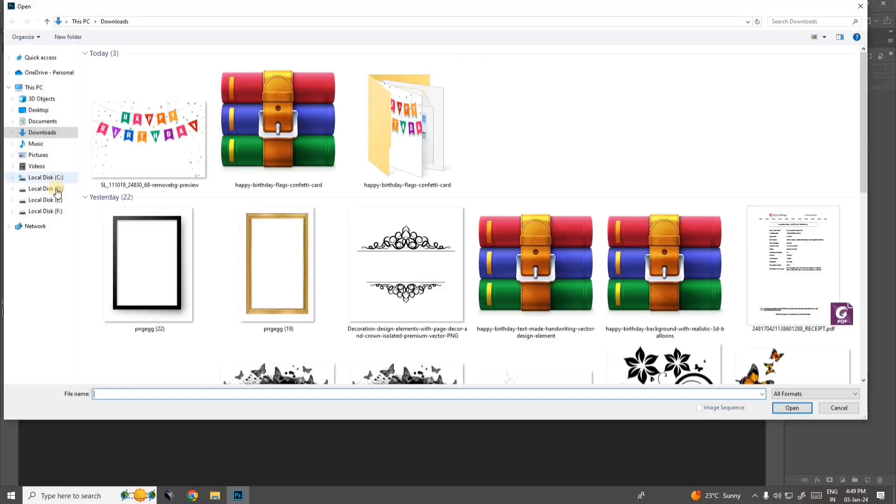
pyautogui.click(45, 200)
pyautogui.doubleClick(317, 145)
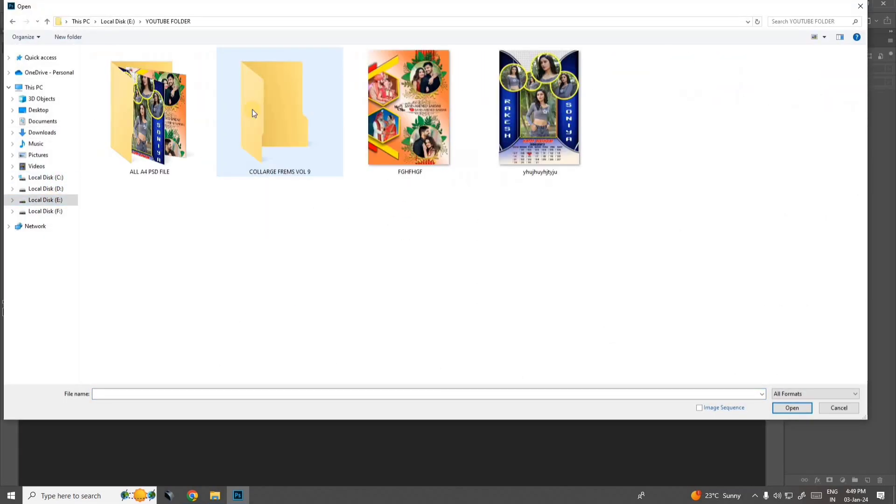
pyautogui.doubleClick(298, 107)
pyautogui.doubleClick(113, 75)
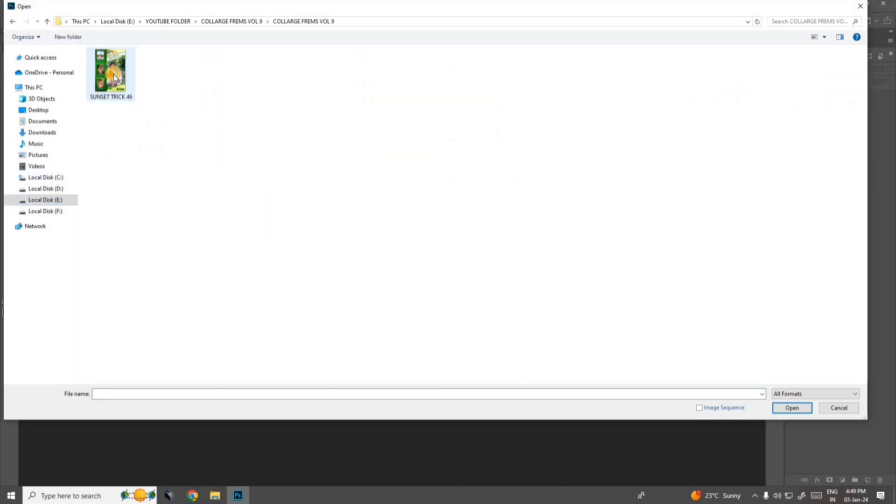
pyautogui.doubleClick(114, 74)
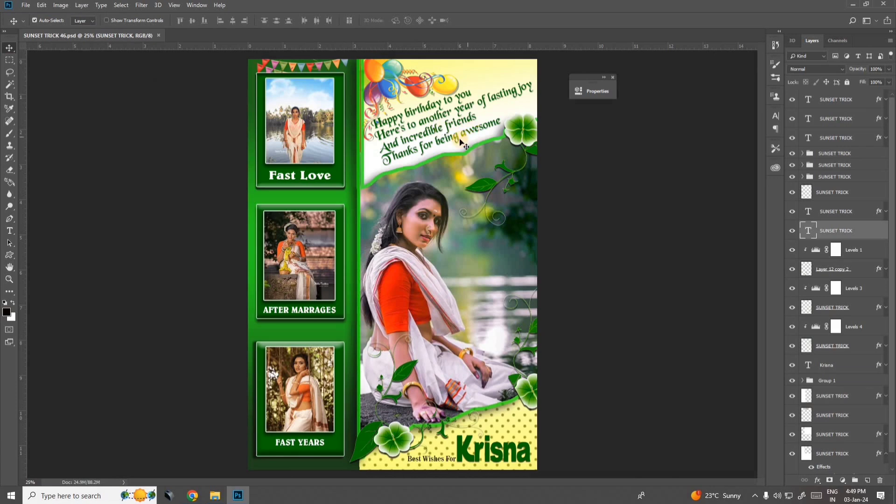
# Step: Examine the collage template as a whole and up close, from the birthday greeting and photo frames down to the name text
pyautogui.scroll(-3, 454, 144)
pyautogui.scroll(2, 444, 258)
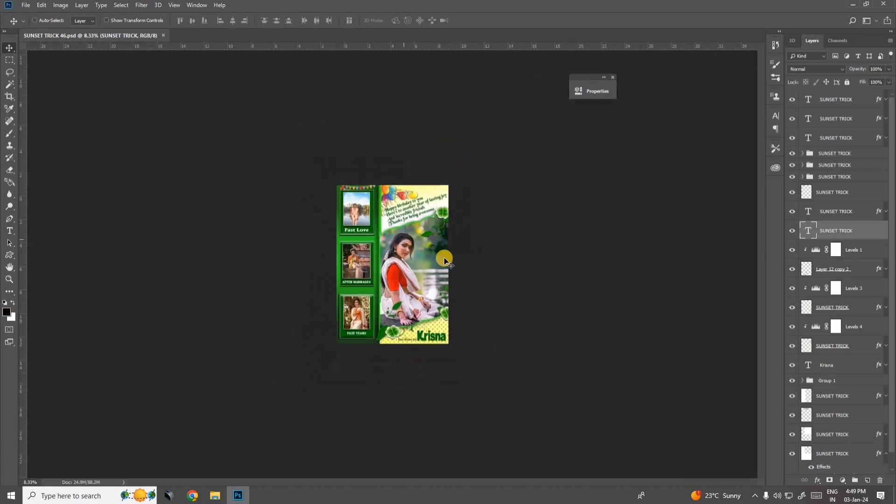
pyautogui.scroll(2, 454, 262)
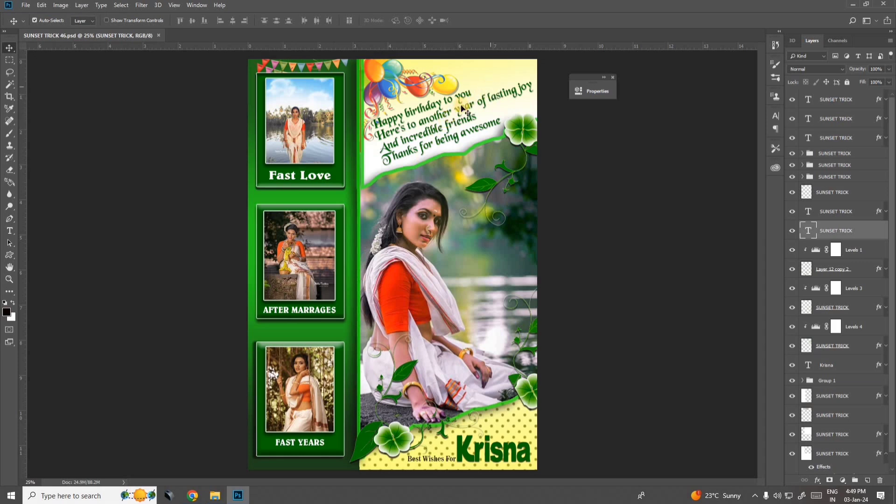
pyautogui.click(756, 496)
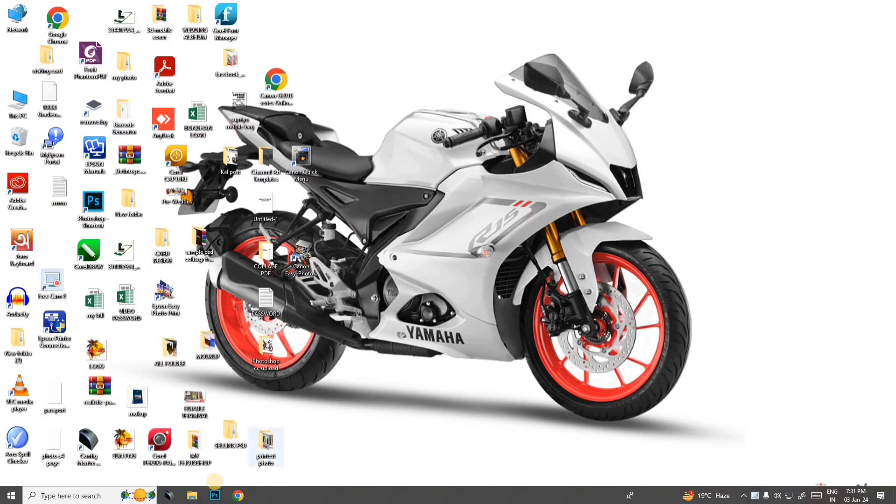
pyautogui.click(214, 495)
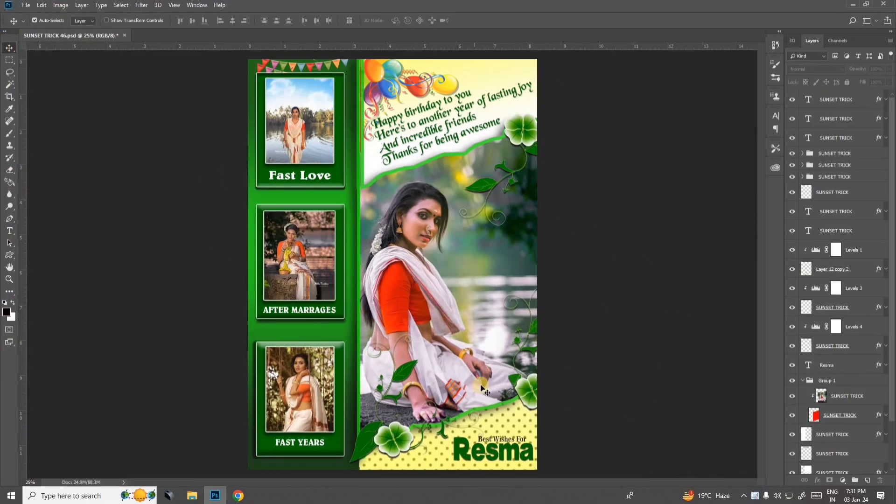
pyautogui.hotkey('ctrl', '+')
pyautogui.moveTo(451, 184); pyautogui.dragTo(451, 284)
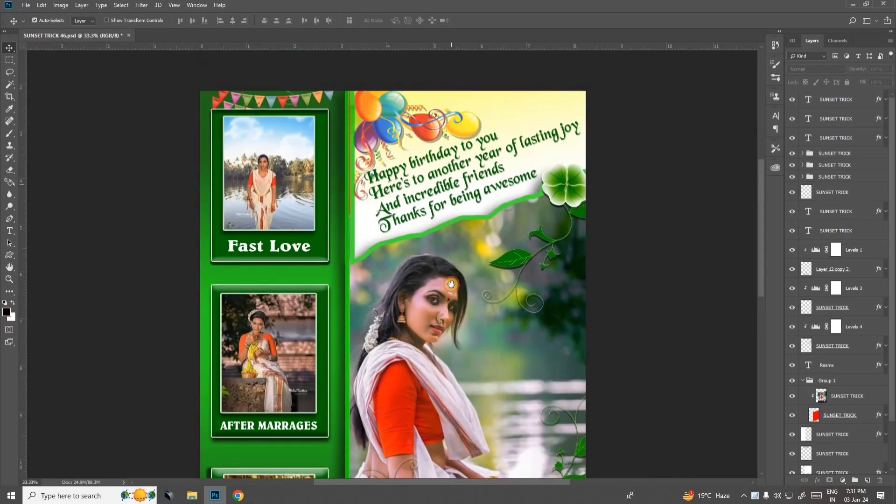
pyautogui.scroll(-5, 451, 284)
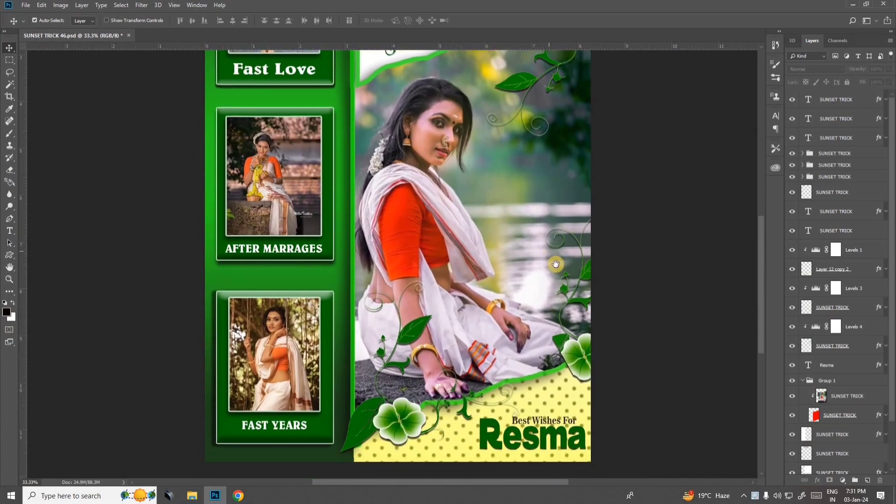
pyautogui.scroll(2, 555, 264)
pyautogui.hotkey('ctrl', '-')
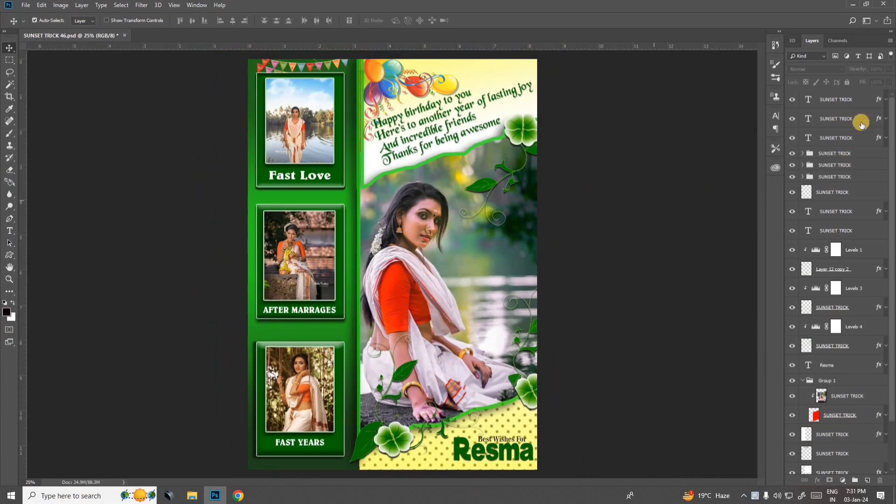
# Step: Hide the three photo caption text layers, the three photo frame groups and the bunting layer
pyautogui.click(792, 100)
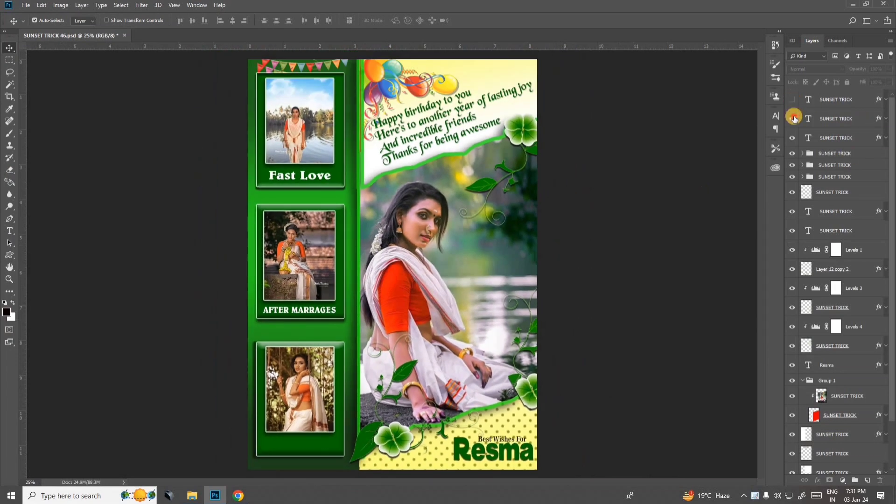
pyautogui.click(792, 119)
pyautogui.click(794, 153)
pyautogui.click(793, 164)
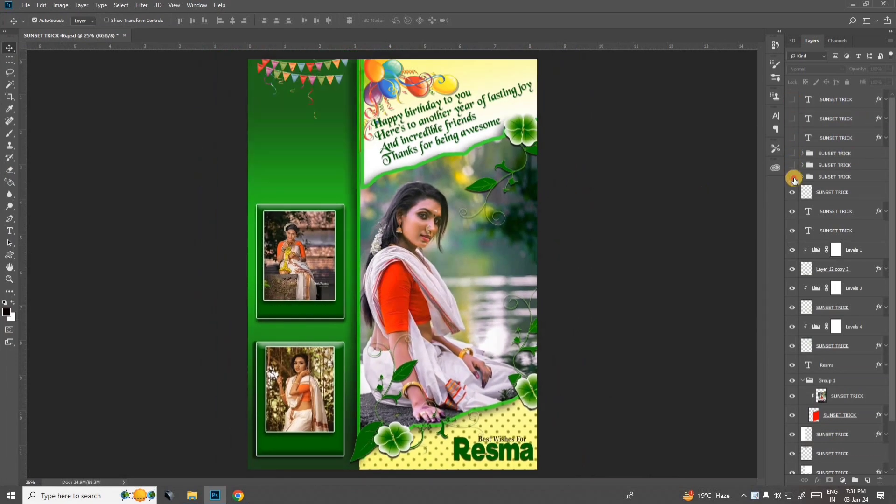
pyautogui.click(791, 187)
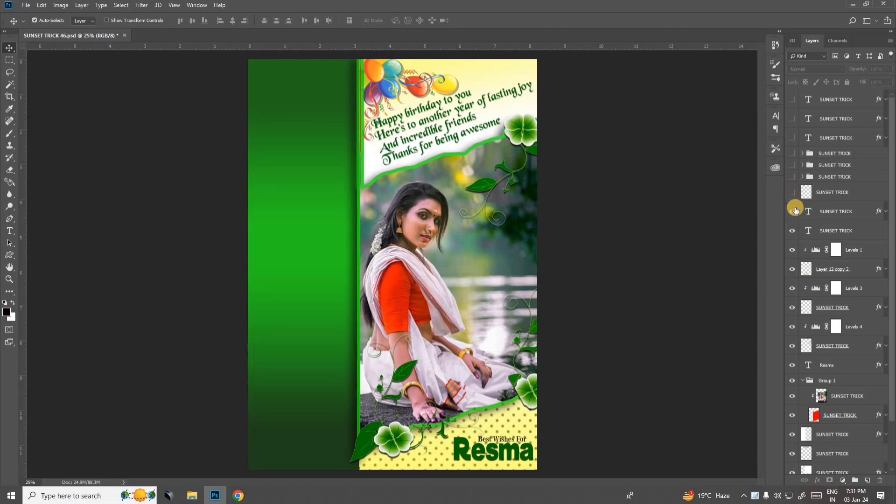
# Step: Hide the remaining artwork from the greeting texts and main photo group down to the dotted background, leaving an empty canvas
pyautogui.moveTo(793, 217); pyautogui.dragTo(795, 400)
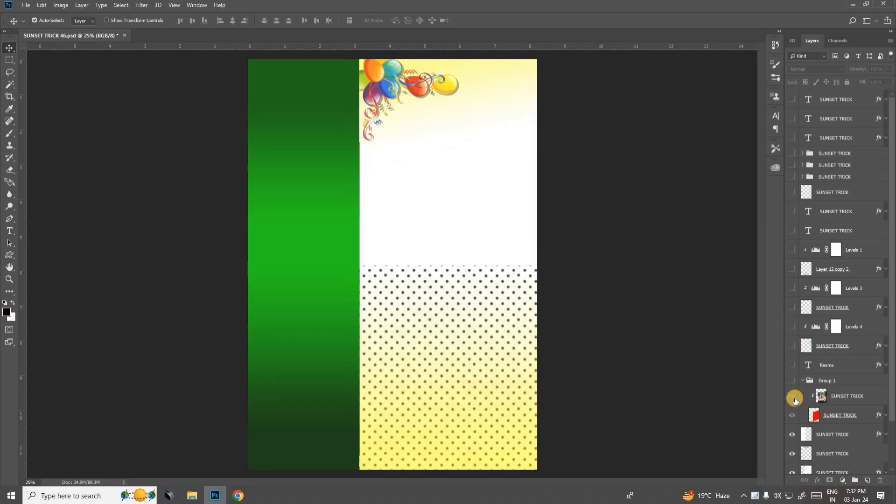
pyautogui.click(795, 413)
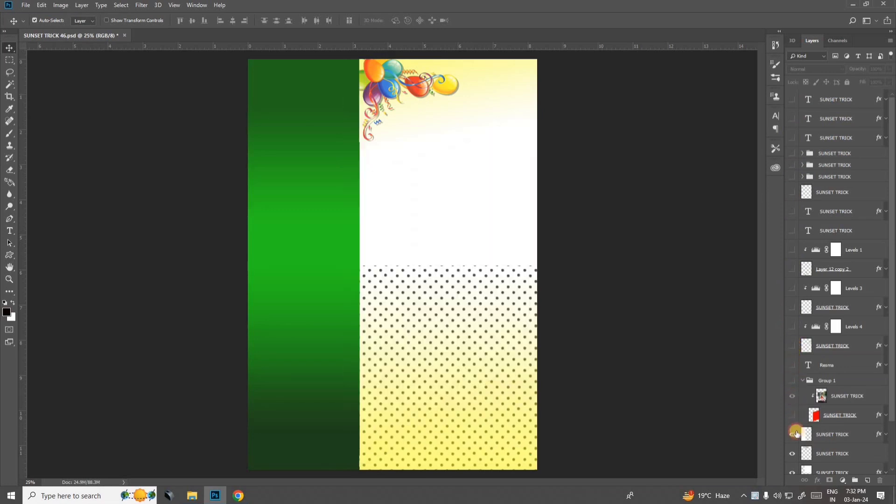
pyautogui.moveTo(796, 437); pyautogui.dragTo(789, 467)
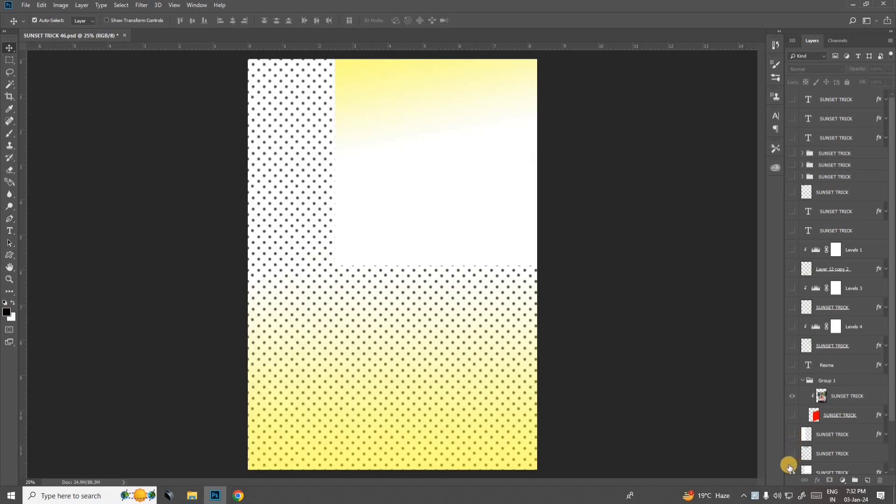
pyautogui.click(792, 469)
pyautogui.scroll(-2, 807, 402)
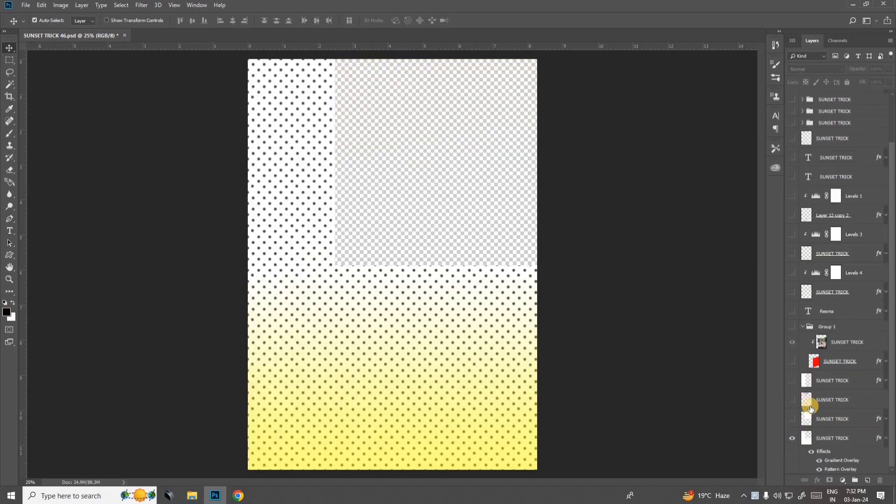
pyautogui.click(792, 436)
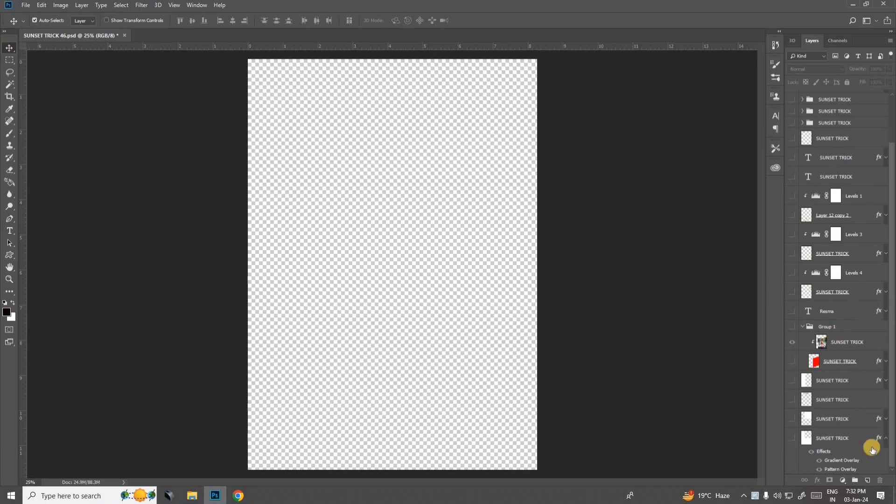
# Step: Show all the hidden layers again, from the dotted background up through the main photo and frames to the three captions
pyautogui.click(792, 440)
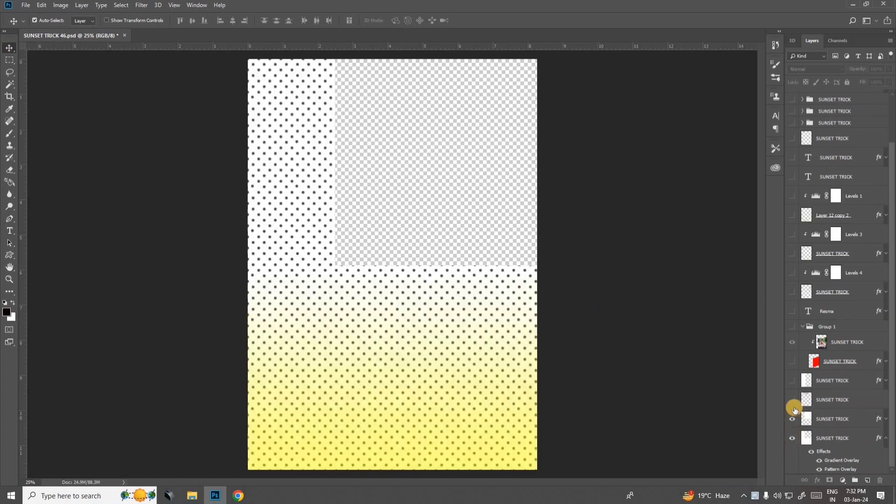
pyautogui.click(792, 400)
pyautogui.click(792, 380)
pyautogui.click(793, 361)
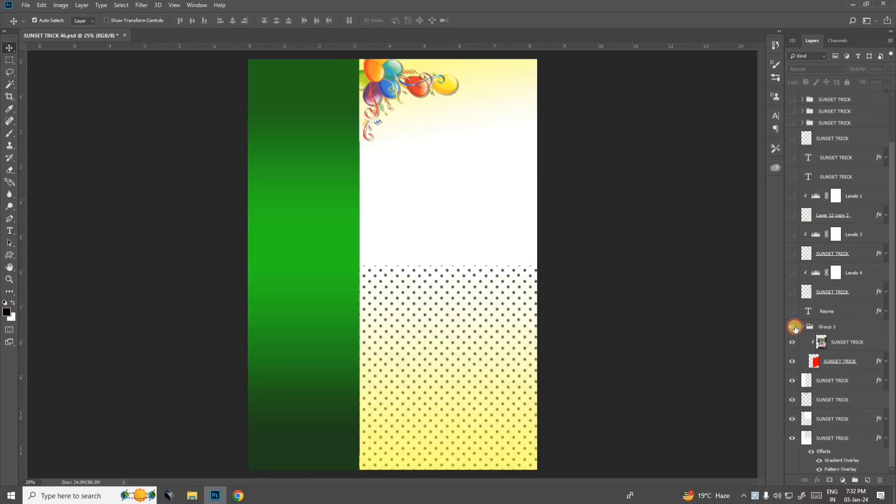
pyautogui.moveTo(795, 328); pyautogui.dragTo(795, 97)
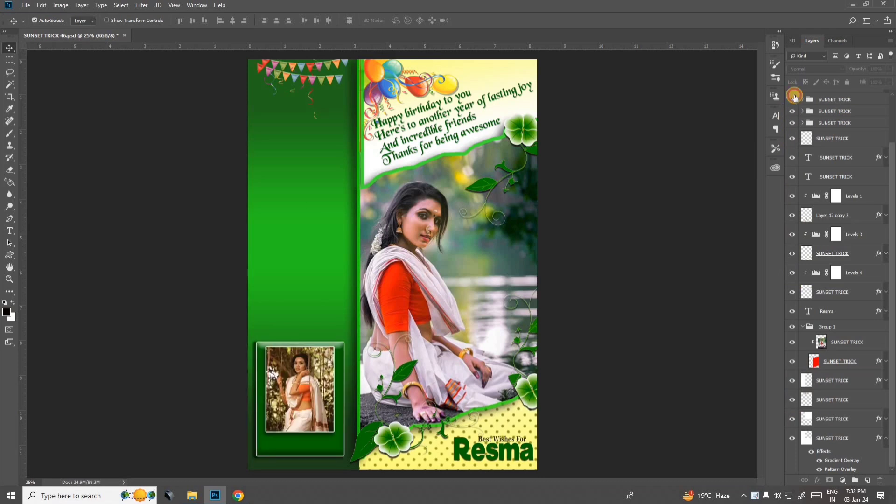
pyautogui.scroll(2, 863, 146)
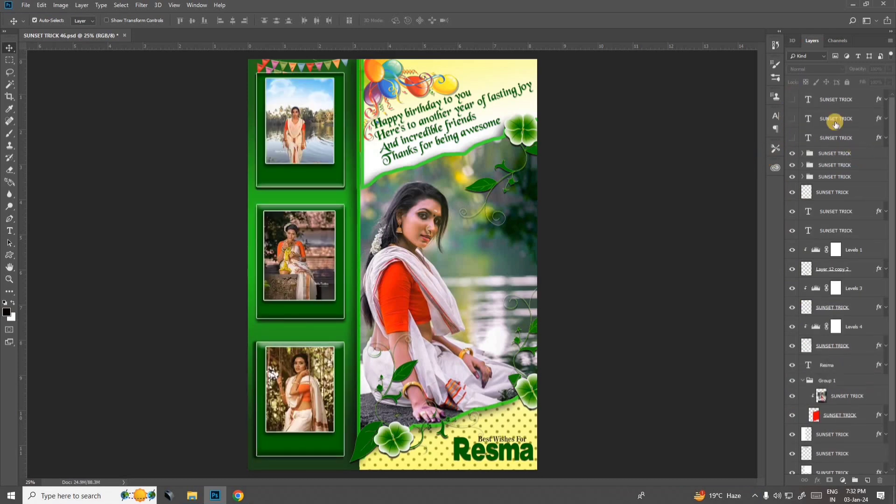
pyautogui.moveTo(794, 118); pyautogui.dragTo(797, 139)
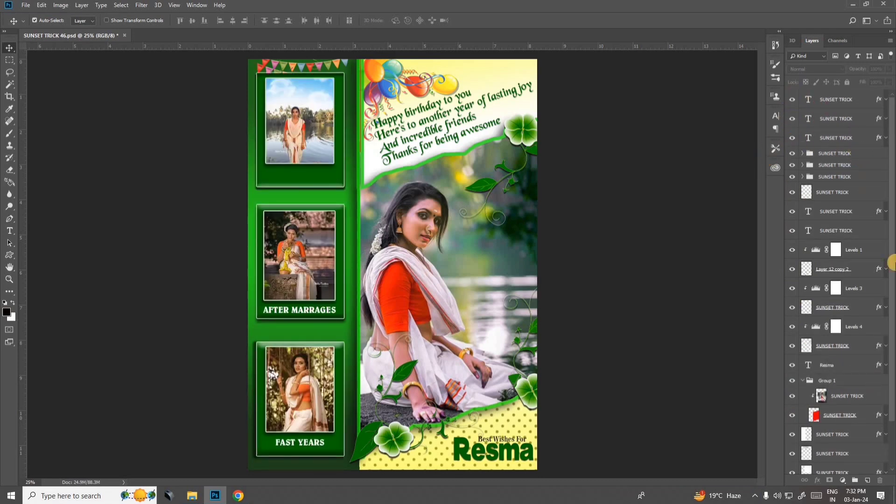
# Step: Replace the large green name text in the collage's lower corner with a different first name
pyautogui.click(10, 48)
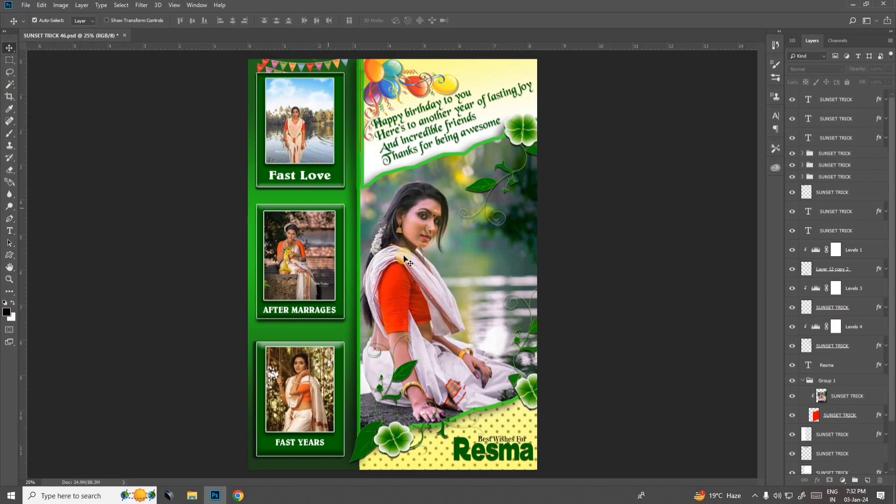
pyautogui.hotkey('ctrl', '+')
pyautogui.hotkey('ctrl', '+')
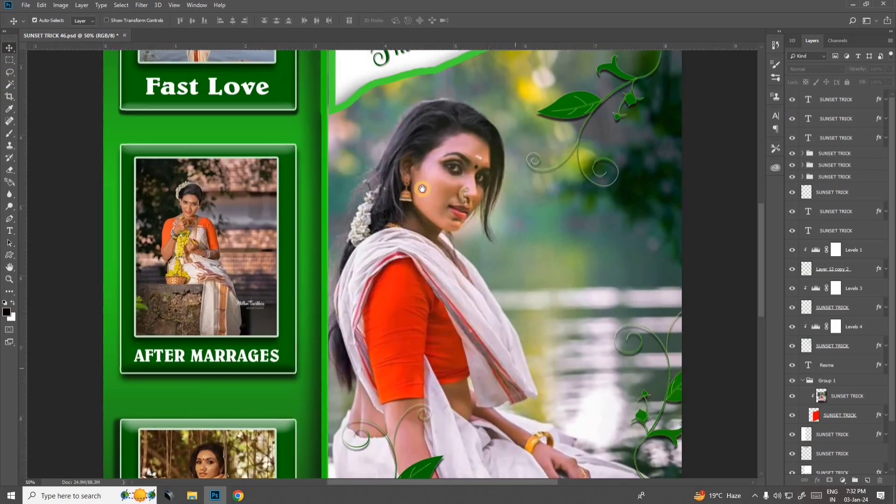
pyautogui.moveTo(509, 362); pyautogui.dragTo(388, 114)
pyautogui.click(413, 394)
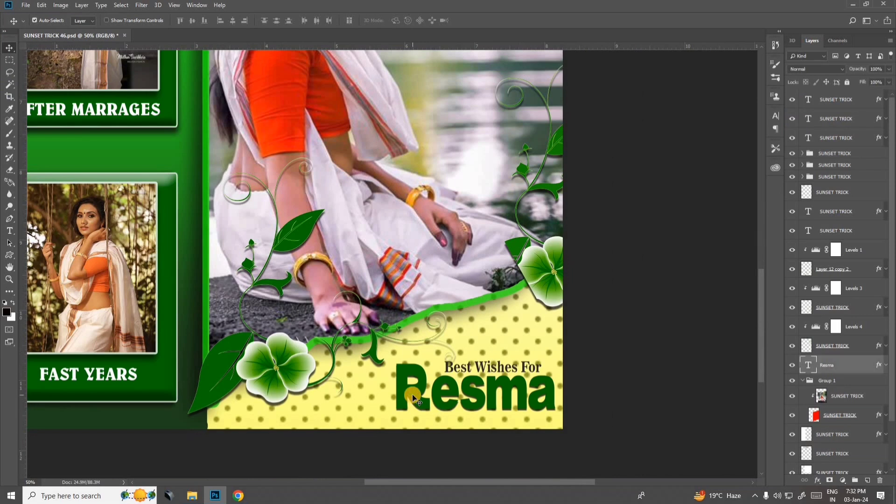
pyautogui.doubleClick(466, 378)
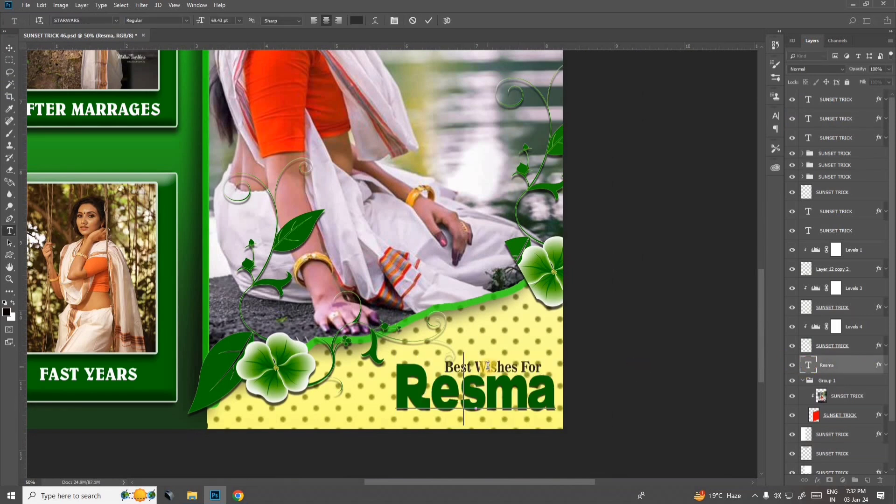
pyautogui.write('She')
pyautogui.write('ha')
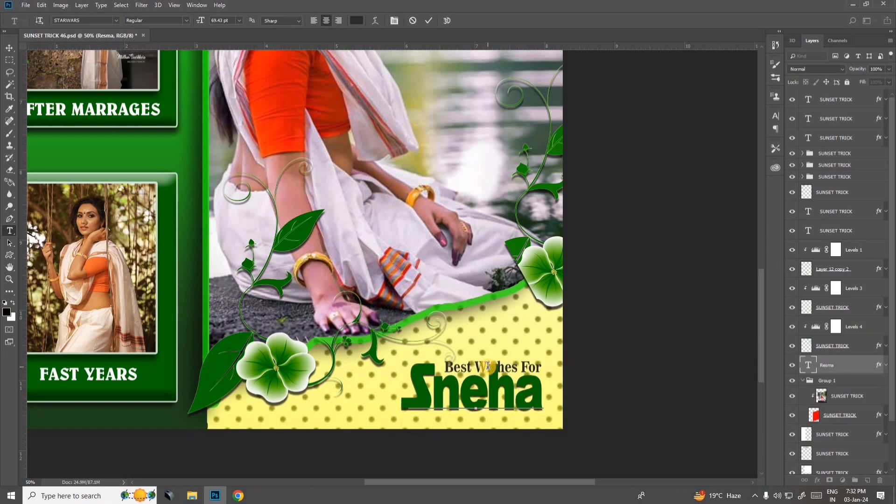
pyautogui.click(9, 48)
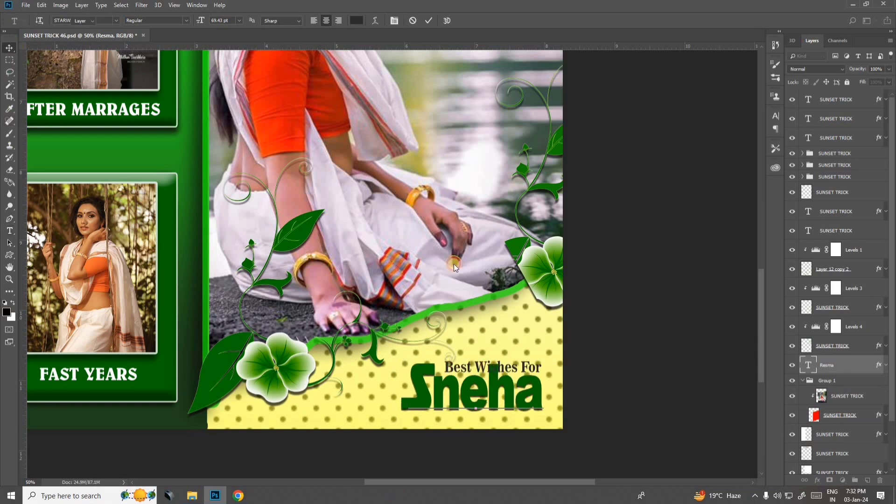
# Step: Move the green name about 0.08 in right and 0.12 in down, and place the Best Wishes For text directly to its left
pyautogui.moveTo(510, 399); pyautogui.dragTo(511, 402)
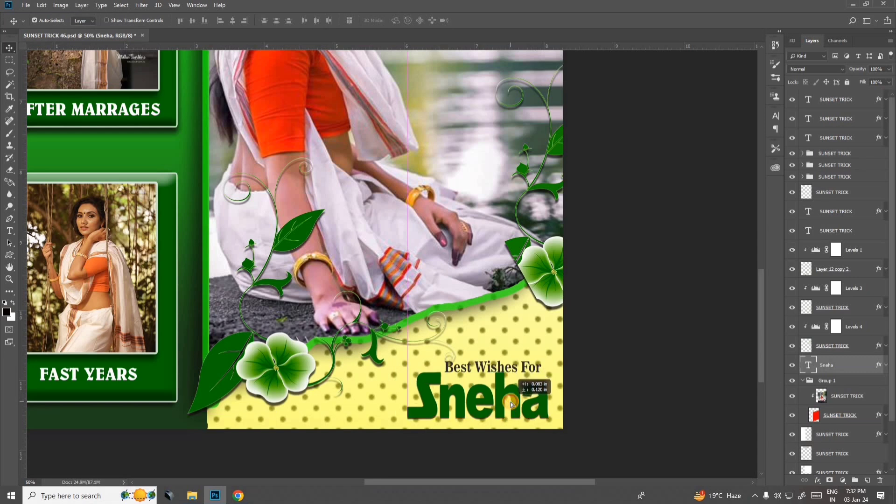
pyautogui.moveTo(506, 371); pyautogui.dragTo(380, 399)
pyautogui.press('Up')
pyautogui.press('Up')
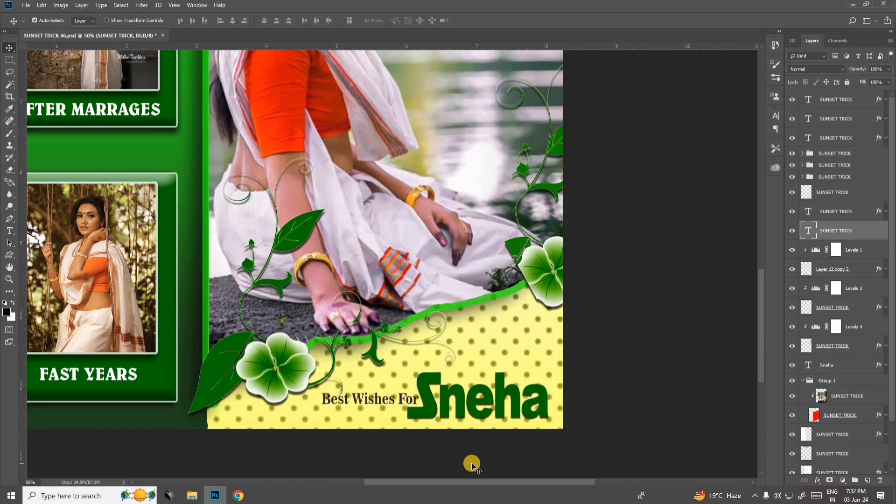
pyautogui.click(483, 401)
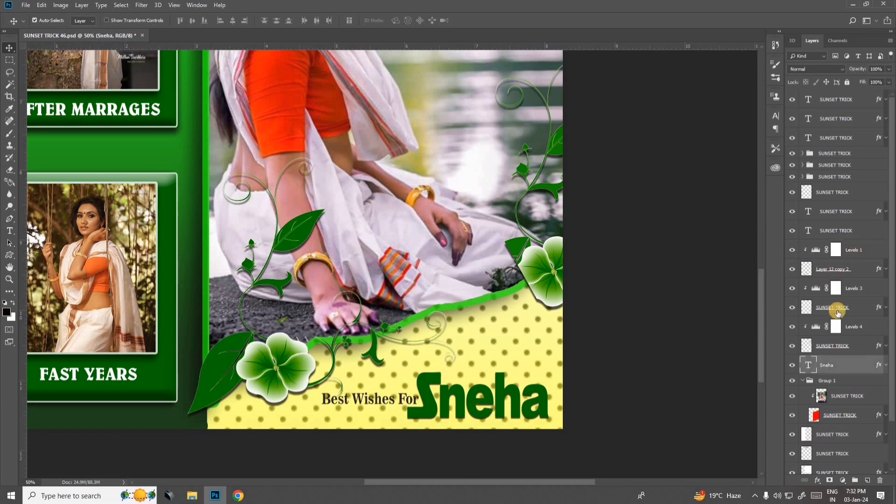
# Step: Add a white outside stroke to the green name text and make the stroke thicker than 2 px
pyautogui.doubleClick(864, 368)
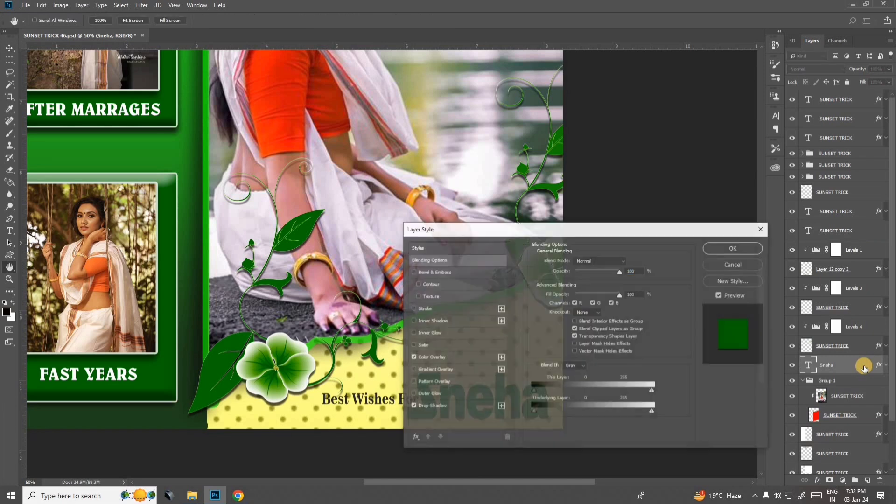
pyautogui.click(474, 308)
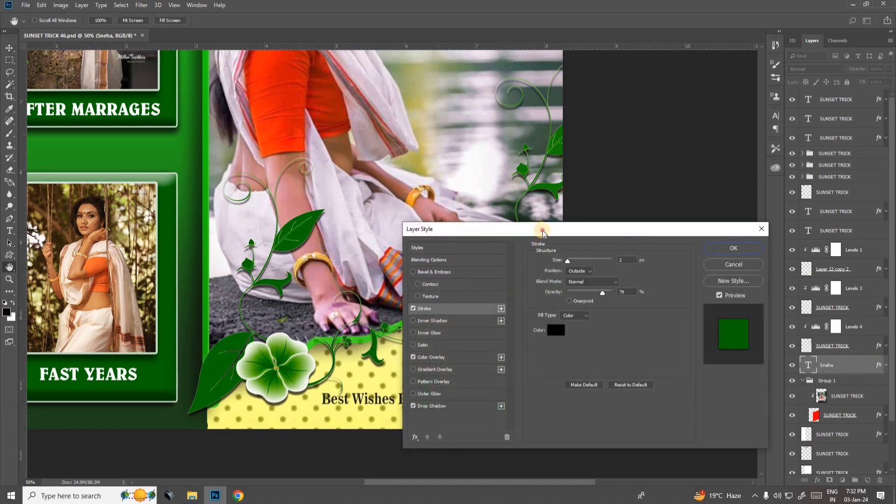
pyautogui.moveTo(540, 230); pyautogui.dragTo(646, 236)
pyautogui.click(657, 337)
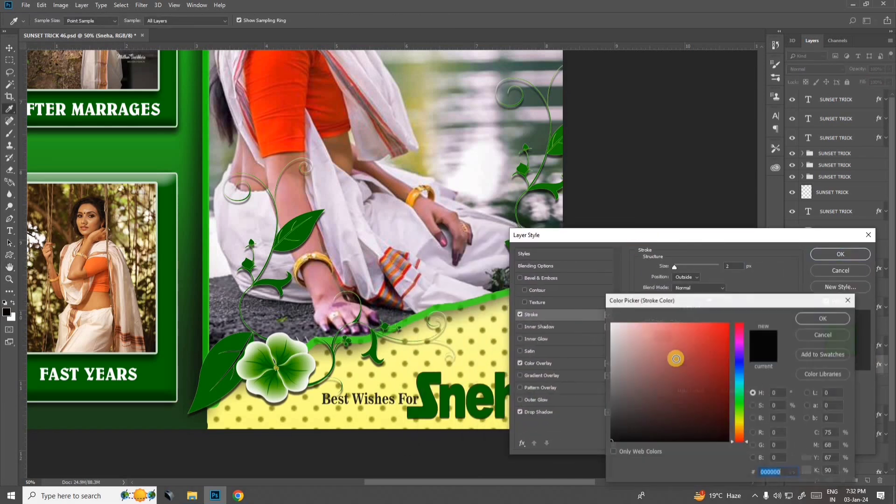
pyautogui.moveTo(675, 360); pyautogui.dragTo(574, 289)
pyautogui.click(236, 230)
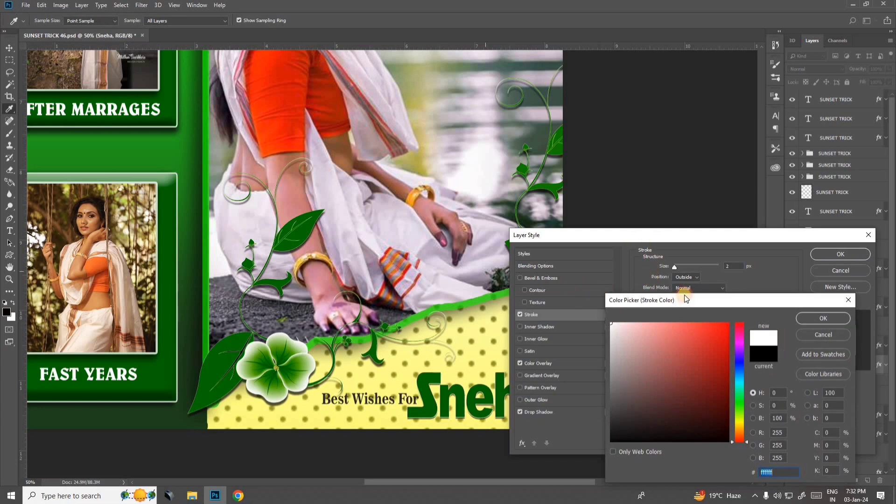
pyautogui.click(823, 317)
pyautogui.moveTo(744, 235)
pyautogui.mouseDown()
pyautogui.moveTo(239, 218)
pyautogui.moveTo(73, 202)
pyautogui.mouseUp()
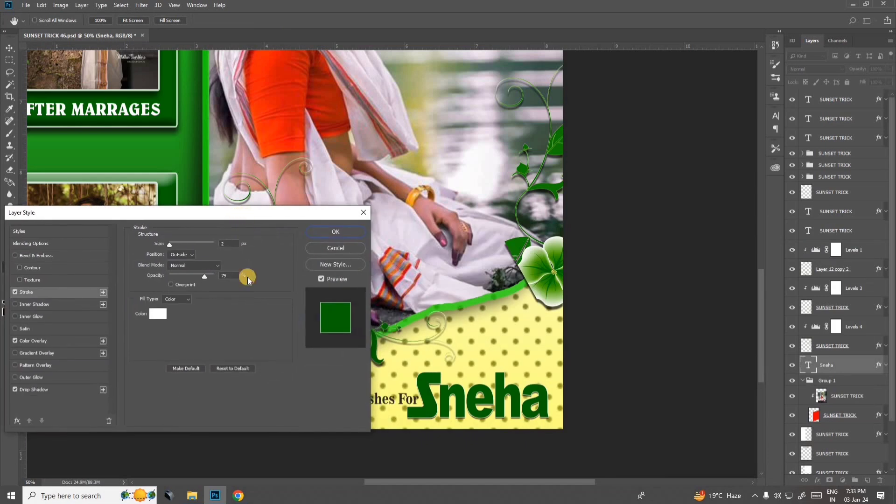
pyautogui.click(169, 244)
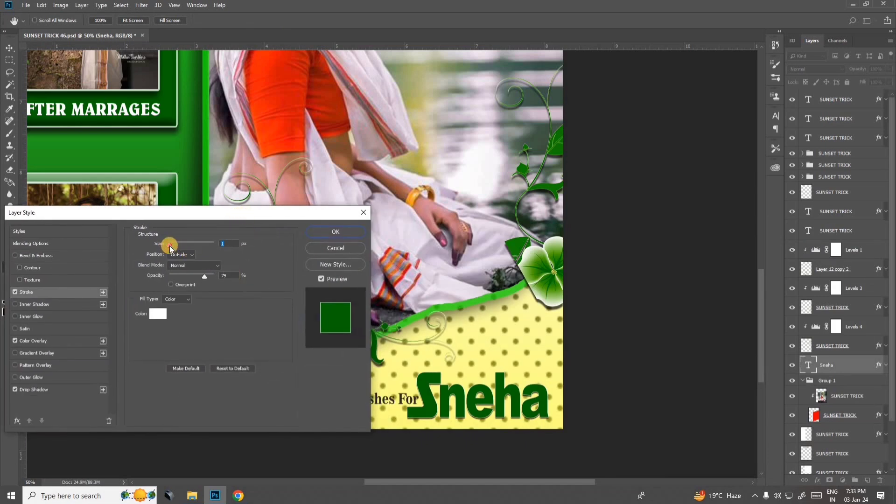
pyautogui.moveTo(172, 248); pyautogui.dragTo(174, 248)
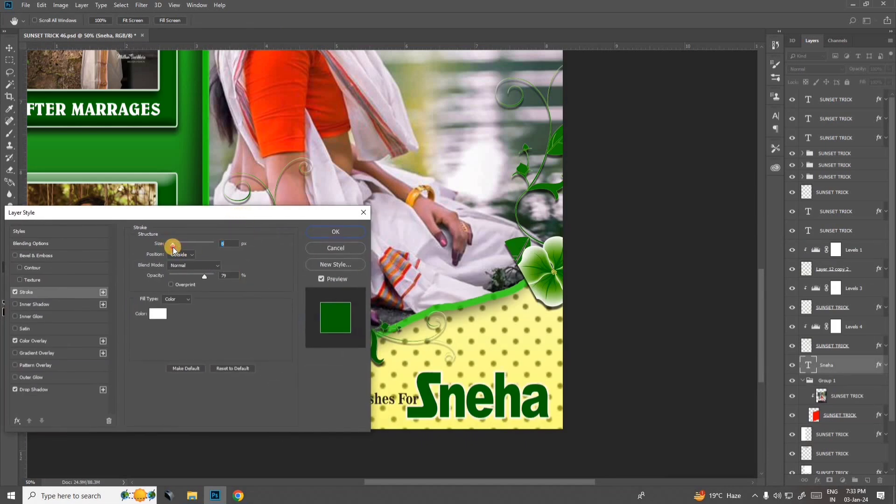
# Step: Add a smooth inner bevel to the green name text with 542% depth and 6 px size
pyautogui.click(62, 256)
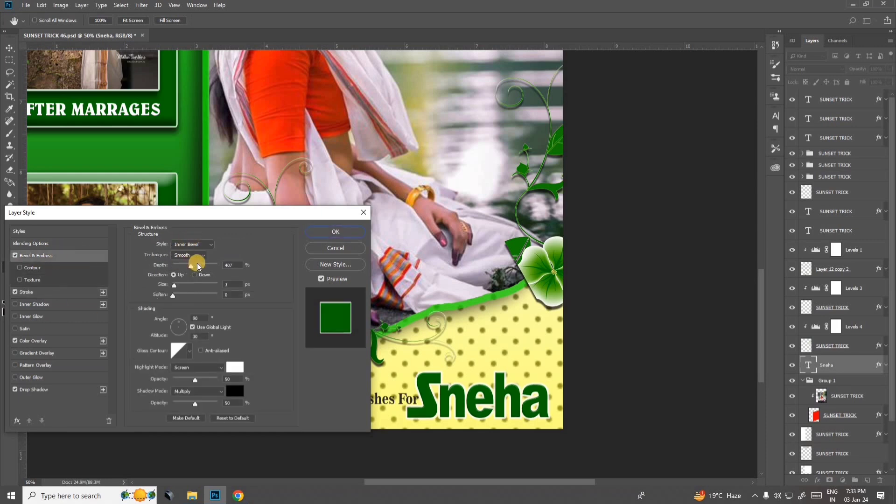
pyautogui.moveTo(197, 266); pyautogui.dragTo(176, 286)
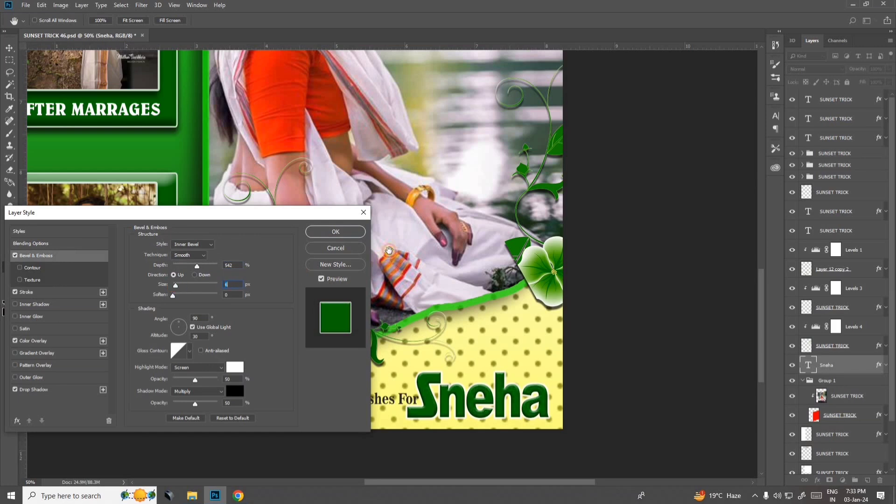
pyautogui.click(336, 231)
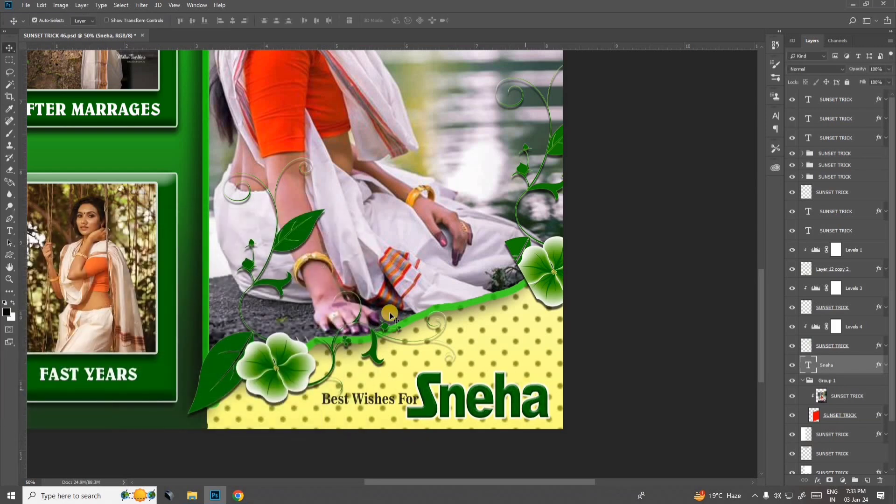
pyautogui.moveTo(507, 269); pyautogui.dragTo(546, 412)
pyautogui.moveTo(531, 308); pyautogui.dragTo(575, 435)
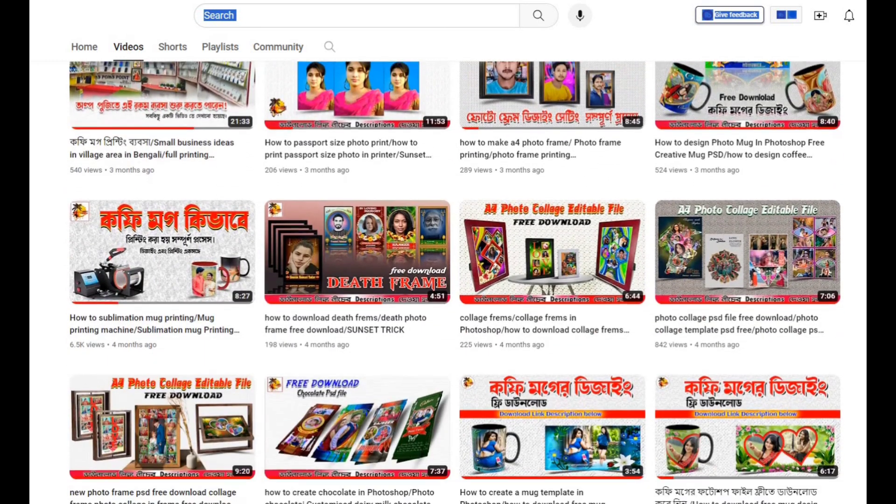
pyautogui.scroll(-2, 448, 280)
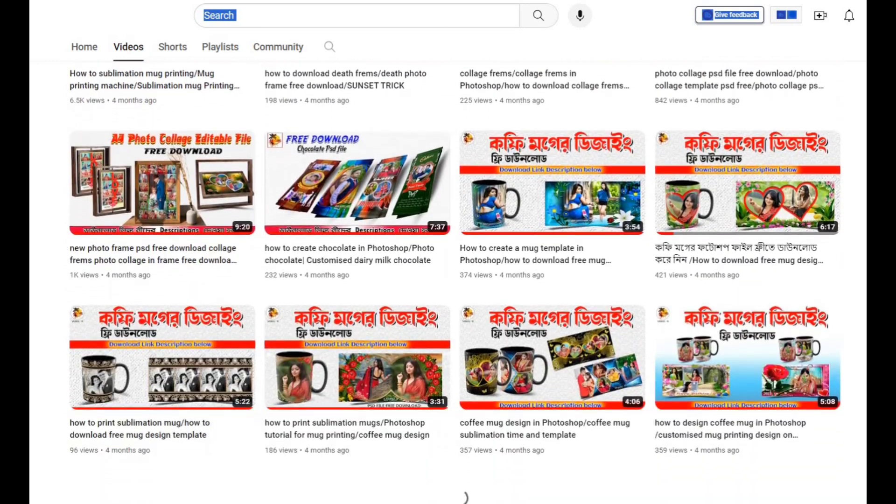
pyautogui.scroll(-5, 448, 280)
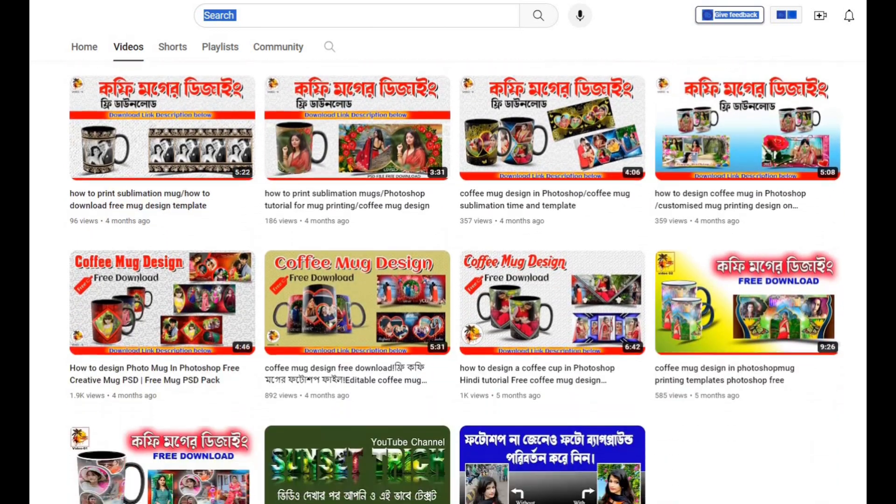
pyautogui.scroll(-2, 448, 280)
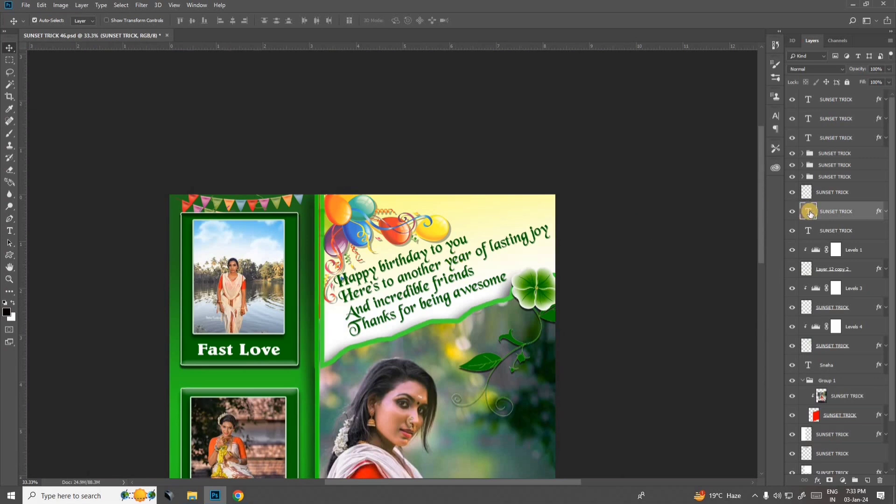
# Step: Open the slanted birthday greeting text for editing and leave it unchanged
pyautogui.doubleClick(809, 212)
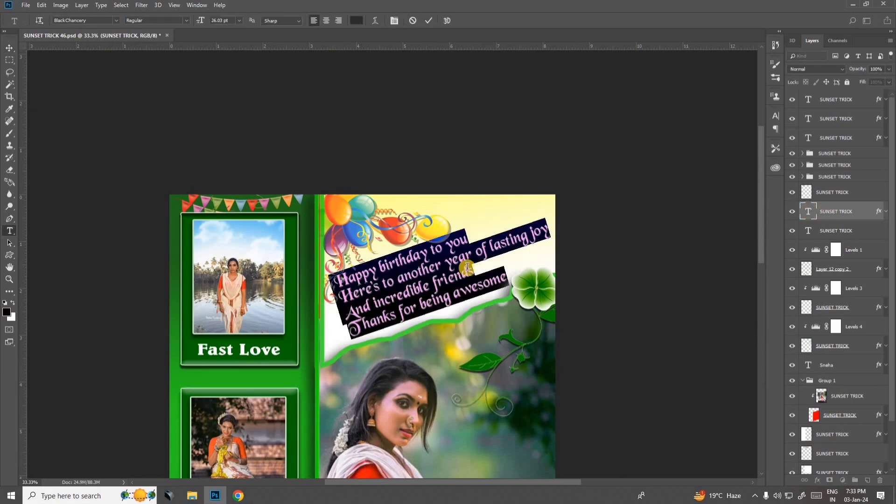
pyautogui.click(430, 270)
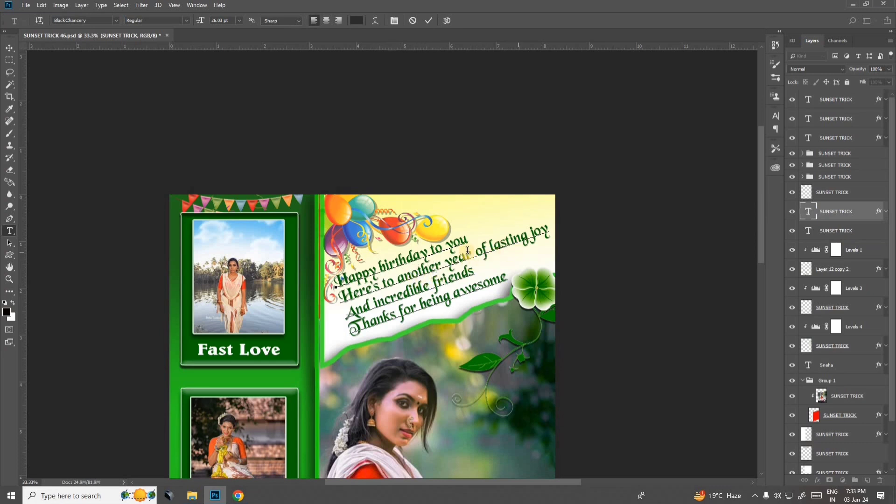
pyautogui.click(10, 49)
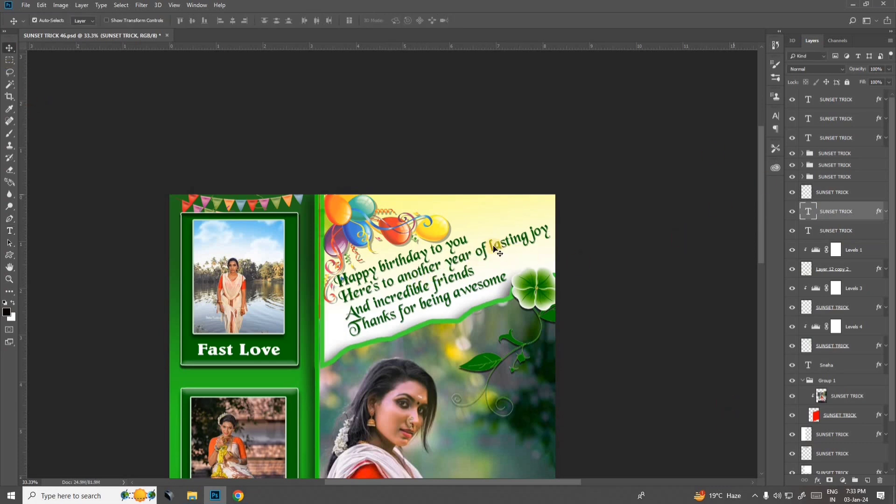
# Step: Hide and show the balloon layer above the greeting to check which artwork it holds
pyautogui.click(357, 208)
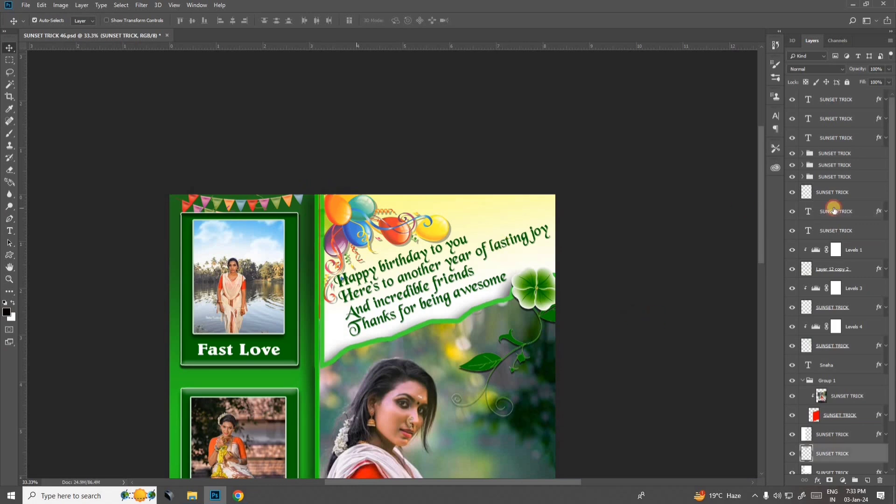
pyautogui.click(791, 454)
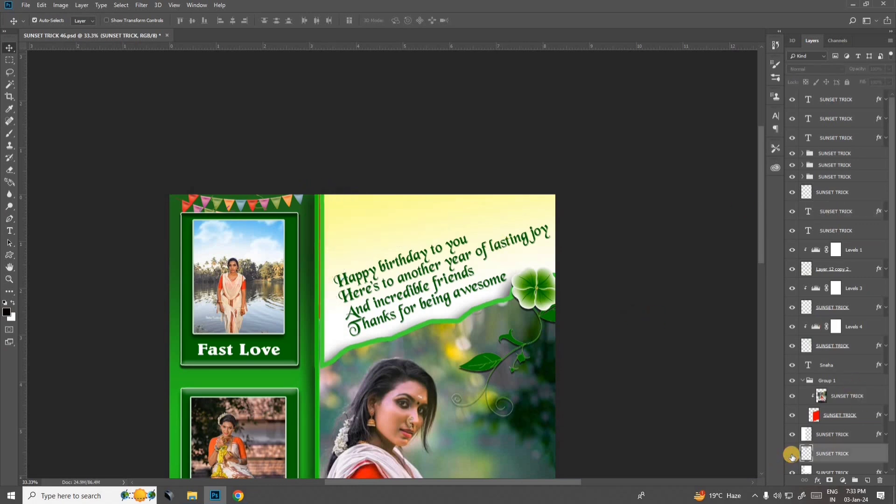
pyautogui.click(791, 454)
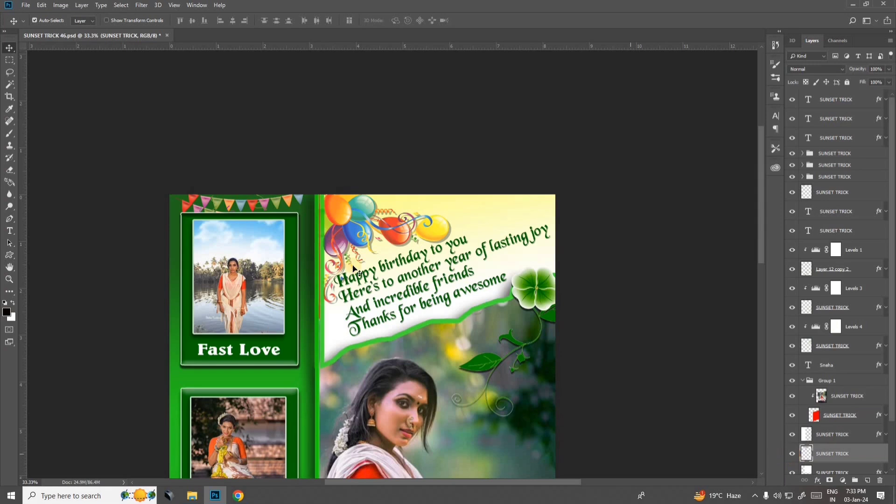
# Step: Hide the slanted greeting text and bring the Happy Birthday artwork from pngegg (2).png in Downloads into the collage in its place
pyautogui.click(520, 245)
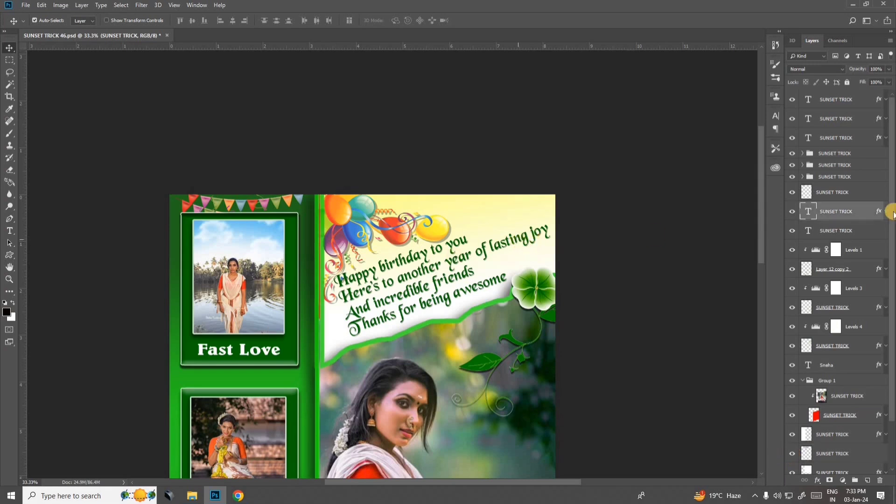
pyautogui.click(790, 214)
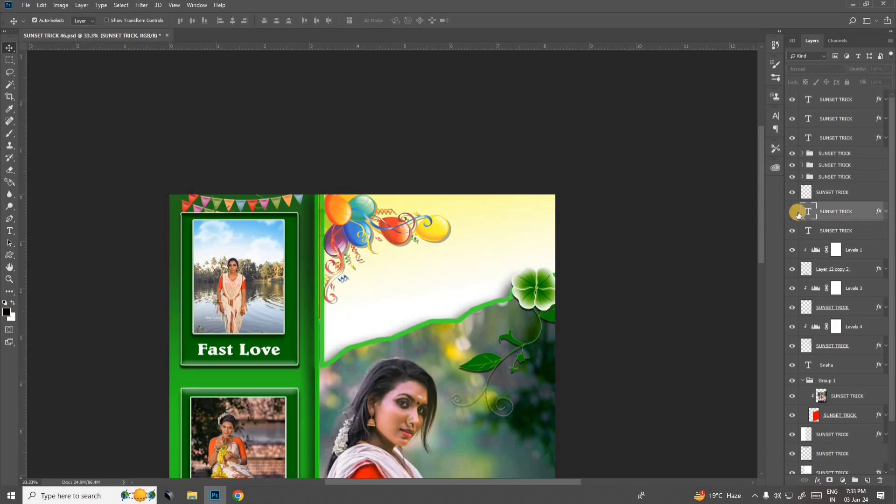
pyautogui.click(24, 5)
pyautogui.click(32, 27)
pyautogui.scroll(-5, 664, 248)
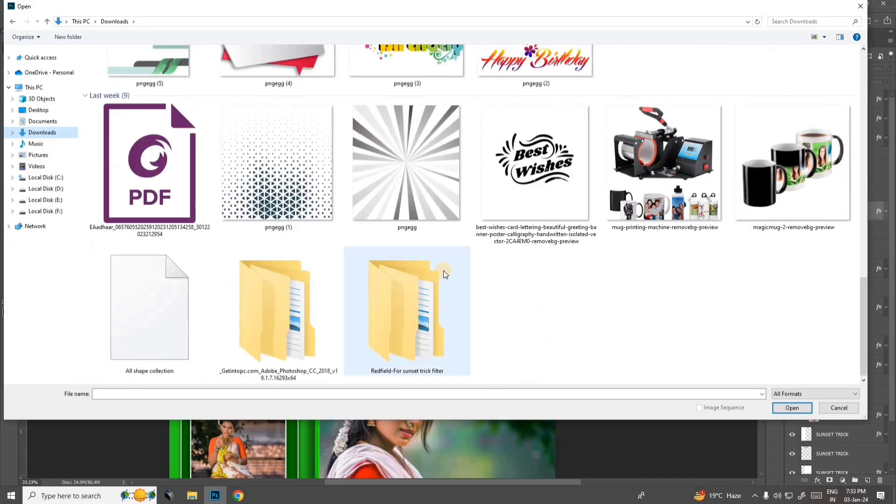
pyautogui.scroll(5, 443, 270)
pyautogui.doubleClick(565, 270)
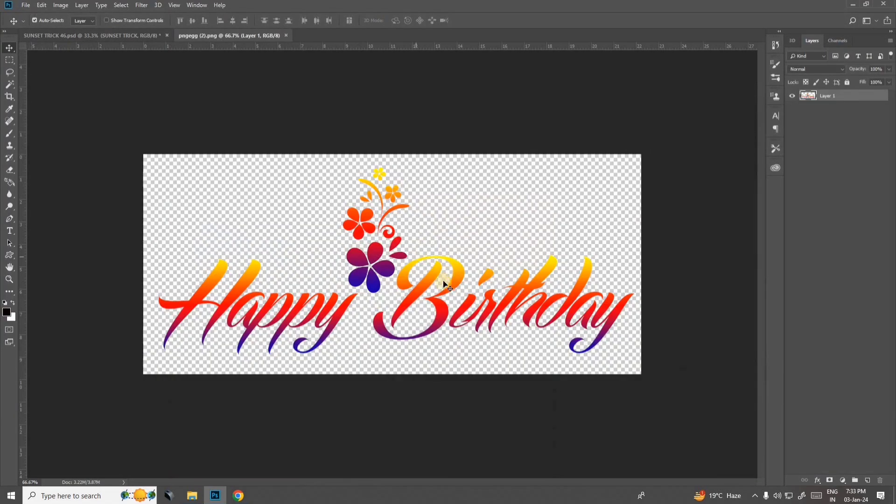
pyautogui.moveTo(483, 261); pyautogui.dragTo(430, 295)
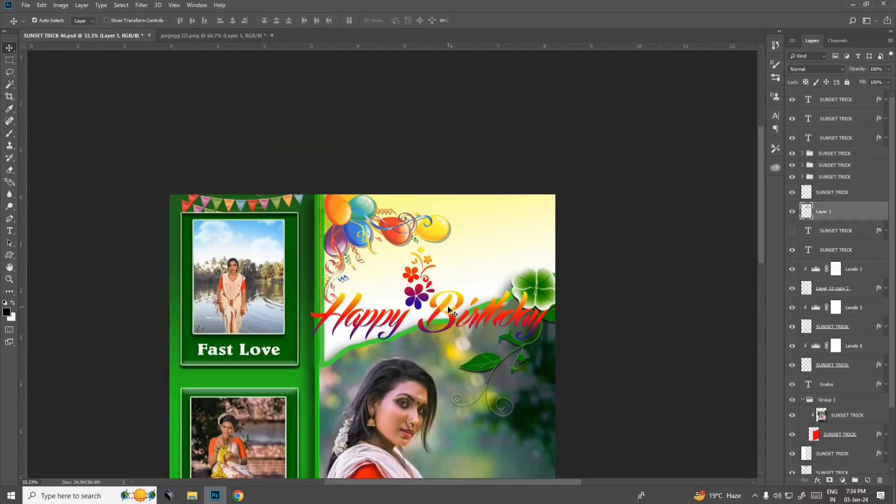
# Step: Scale the Happy Birthday artwork to about 80%, rotate it to about -18.8° and fit it above the green torn edge
pyautogui.hotkey('ctrl', 't')
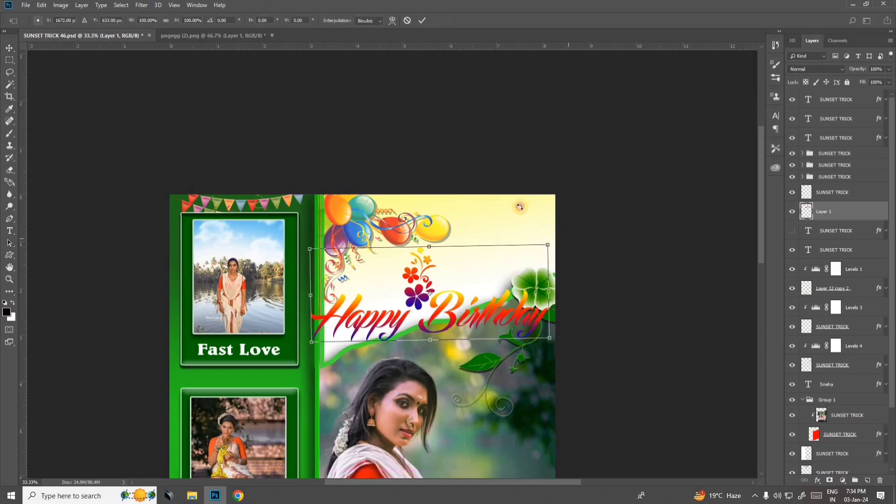
pyautogui.moveTo(519, 206); pyautogui.dragTo(494, 215)
pyautogui.moveTo(435, 267); pyautogui.dragTo(422, 253)
pyautogui.moveTo(530, 224); pyautogui.dragTo(533, 234)
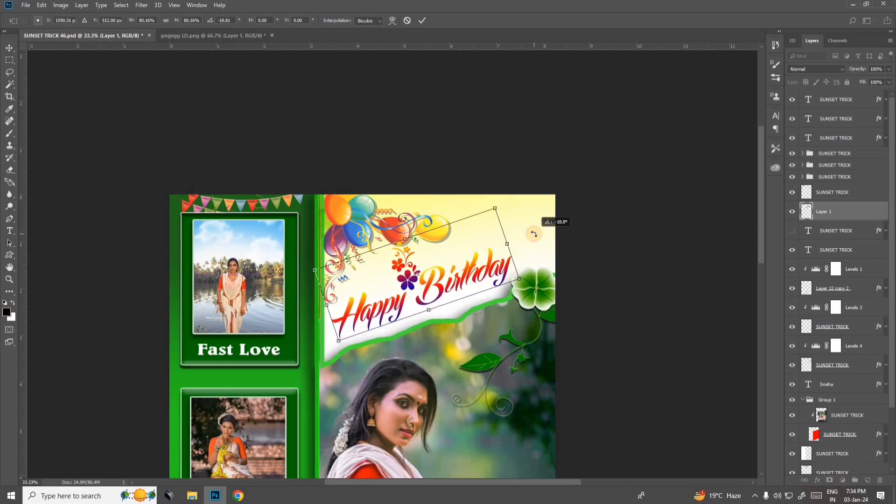
pyautogui.doubleClick(485, 243)
pyautogui.moveTo(485, 252); pyautogui.dragTo(481, 254)
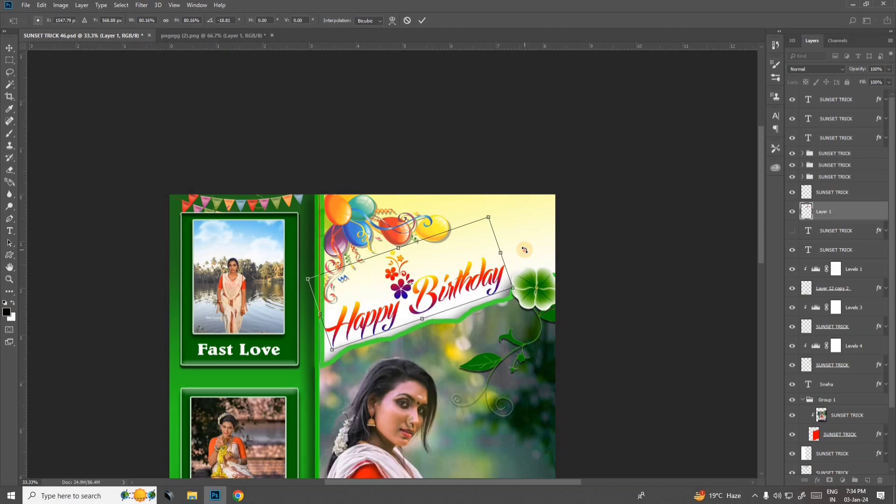
pyautogui.press('Return')
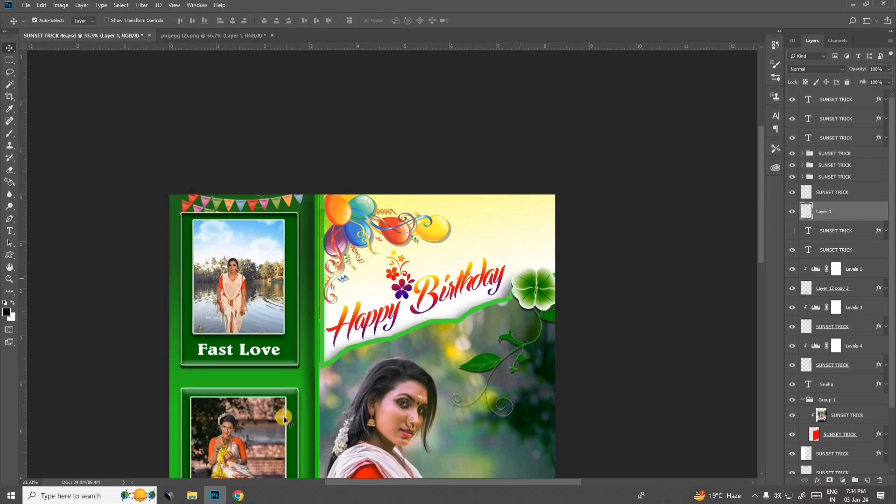
# Step: Give the Happy Birthday artwork a drop shadow with 47% opacity, 17 px distance and 9 px size, and nudge it slightly up and right
pyautogui.doubleClick(872, 216)
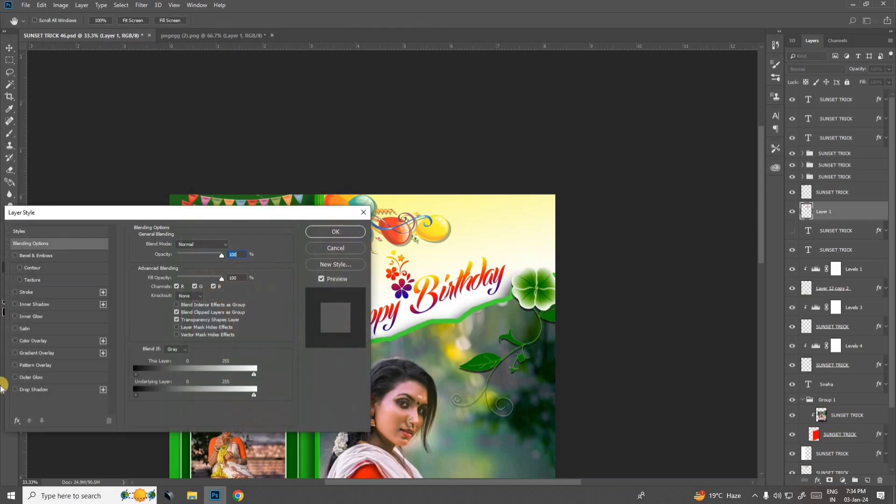
pyautogui.click(57, 392)
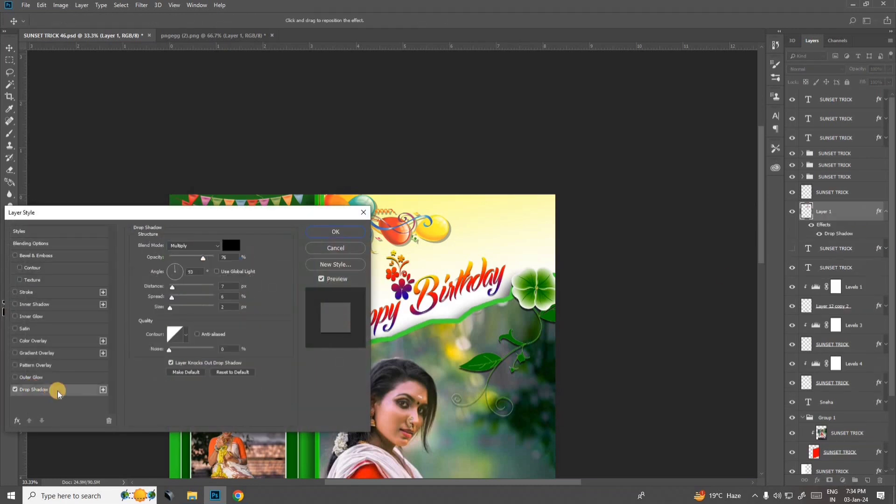
pyautogui.click(178, 287)
pyautogui.moveTo(202, 258); pyautogui.dragTo(191, 259)
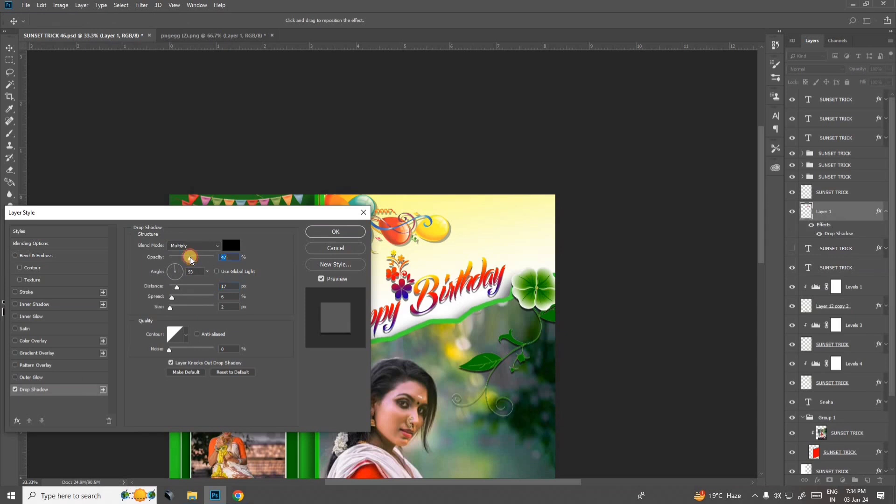
pyautogui.moveTo(174, 310); pyautogui.dragTo(173, 308)
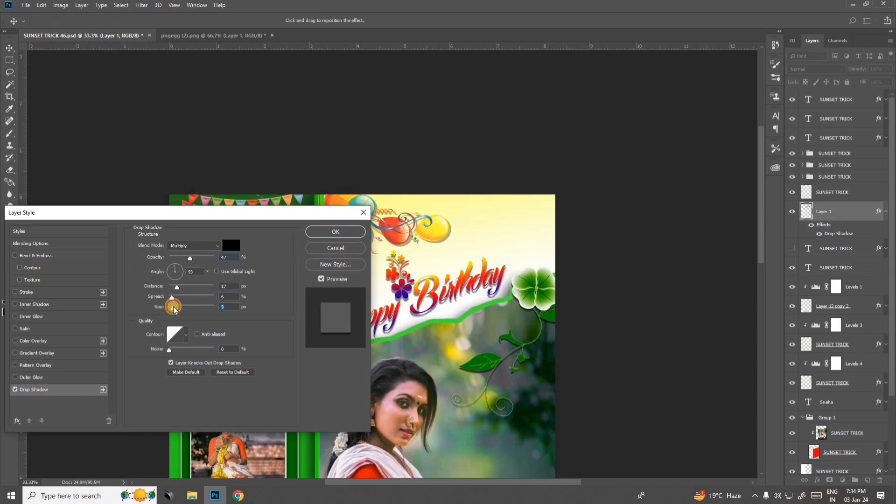
pyautogui.press('Return')
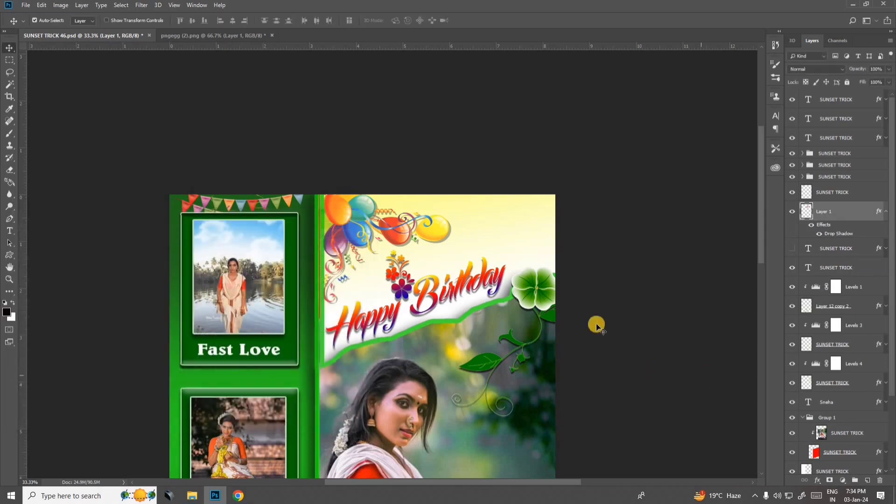
pyautogui.moveTo(447, 288); pyautogui.dragTo(468, 277)
pyautogui.click(461, 285)
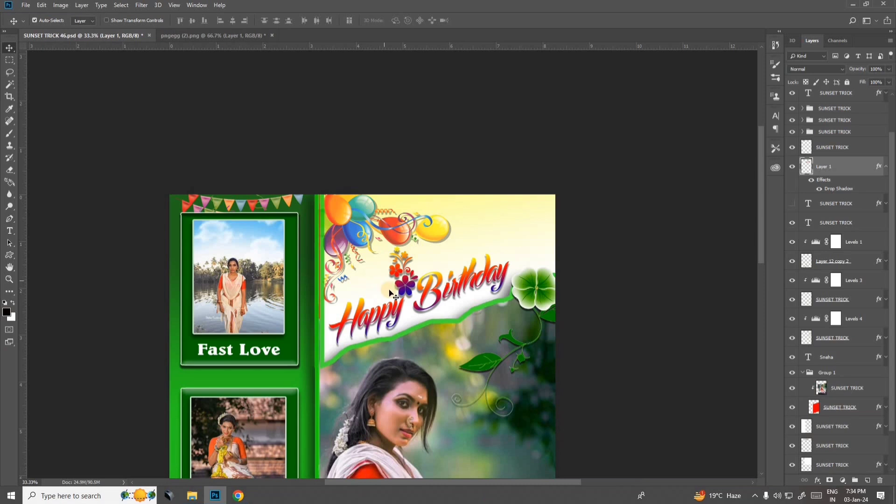
# Step: Select the clover and vine artwork beside the Happy Birthday greeting and toggle its layer's visibility off and back on
pyautogui.hotkey('ctrl', '-')
pyautogui.hotkey('ctrl', '-')
pyautogui.hotkey('ctrl', '+')
pyautogui.hotkey('ctrl', '+')
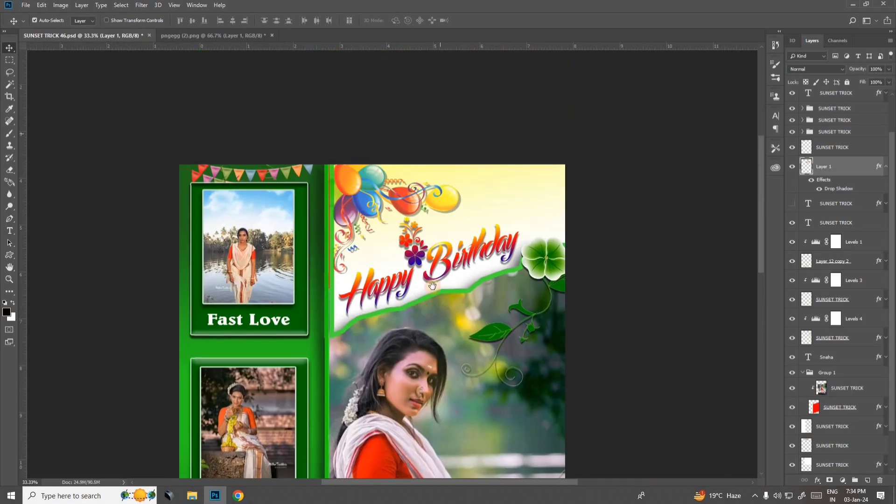
pyautogui.moveTo(410, 271); pyautogui.dragTo(296, 187)
pyautogui.click(428, 187)
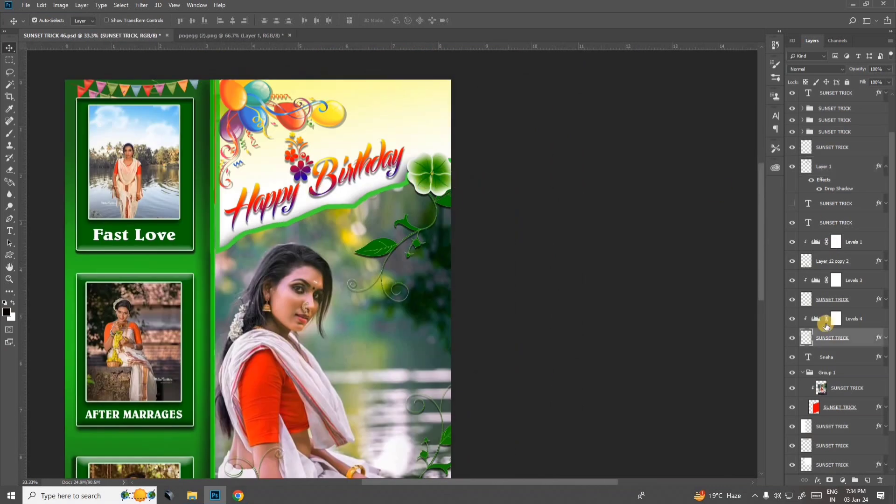
pyautogui.click(791, 339)
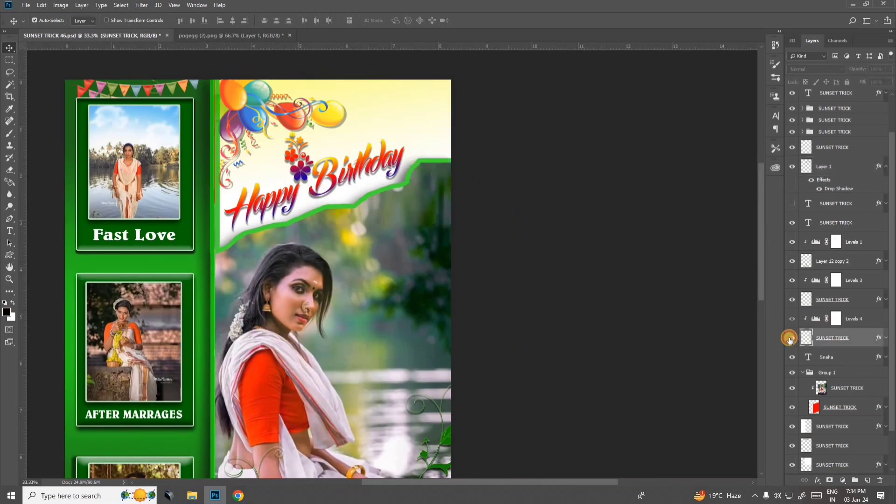
pyautogui.click(791, 338)
# Step: Select each of the two clover decorations along the lower torn edge and hide and show their layers to identify them
pyautogui.moveTo(390, 320); pyautogui.dragTo(430, 199)
pyautogui.moveTo(473, 308); pyautogui.dragTo(534, 158)
pyautogui.click(359, 355)
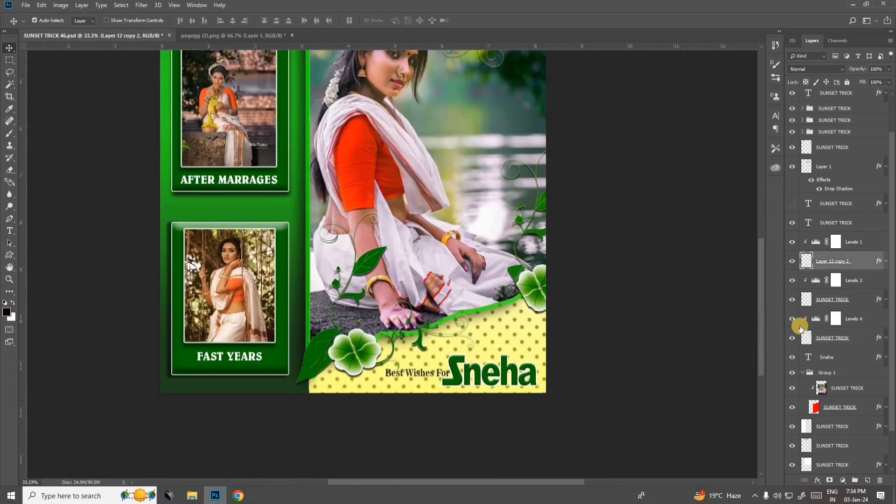
pyautogui.click(792, 260)
pyautogui.click(792, 260)
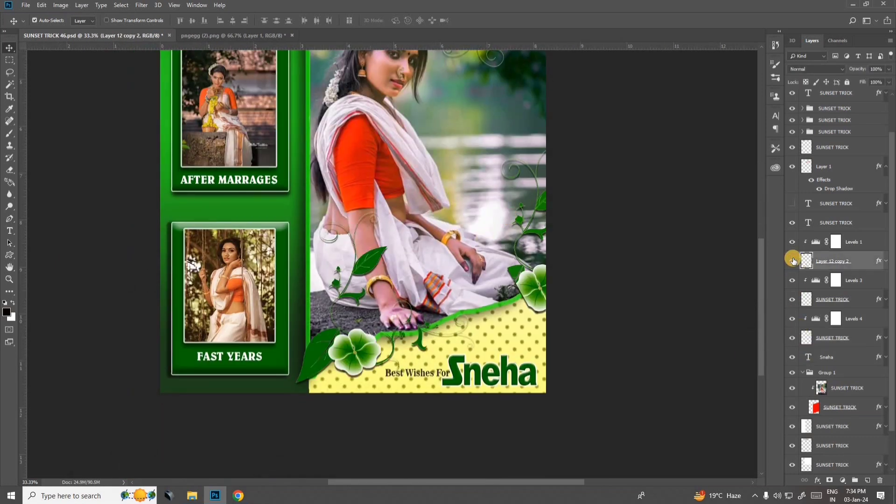
pyautogui.click(525, 285)
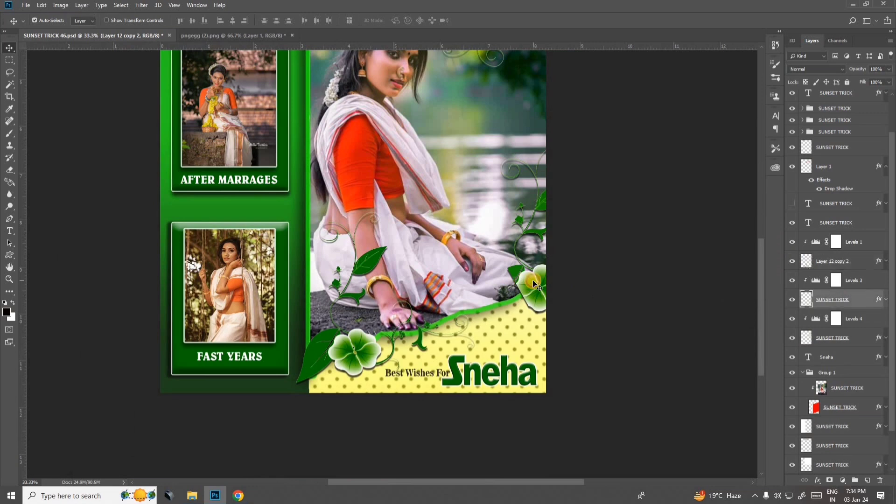
pyautogui.click(793, 300)
pyautogui.click(792, 299)
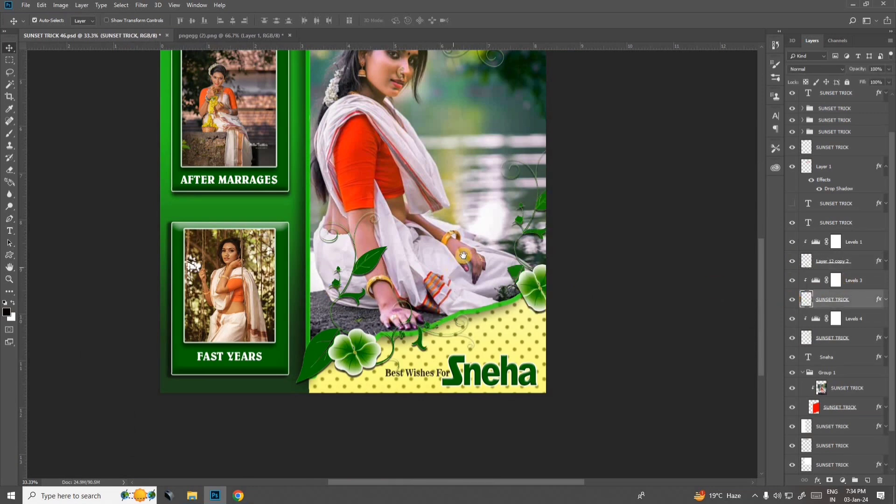
# Step: Select the colourful bunting above the Fast Love photo and nudge it slightly left
pyautogui.moveTo(457, 306); pyautogui.dragTo(454, 385)
pyautogui.moveTo(420, 201); pyautogui.dragTo(462, 303)
pyautogui.moveTo(416, 229); pyautogui.dragTo(473, 321)
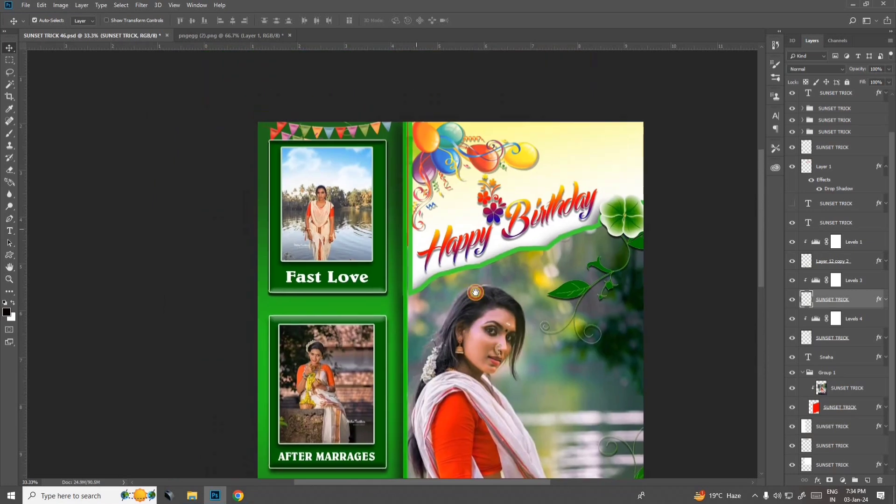
pyautogui.moveTo(517, 271); pyautogui.dragTo(528, 328)
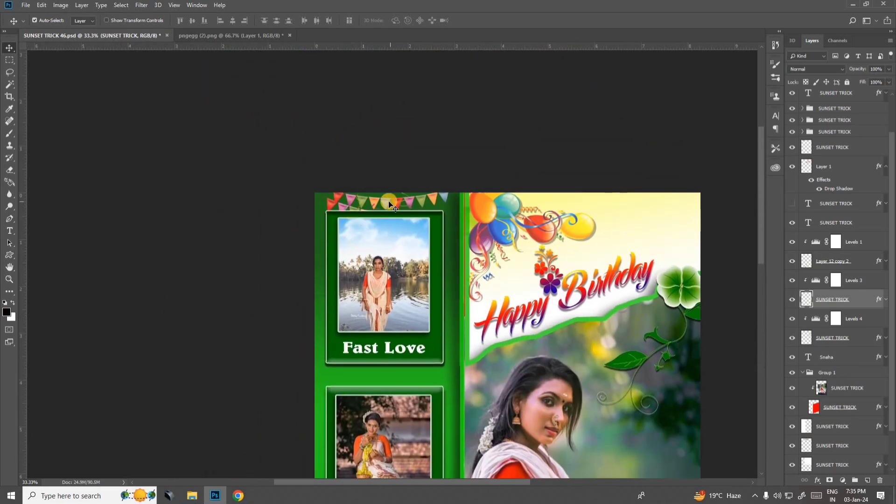
pyautogui.click(388, 201)
pyautogui.moveTo(380, 202)
pyautogui.mouseDown()
pyautogui.moveTo(378, 187)
pyautogui.moveTo(384, 206)
pyautogui.mouseUp()
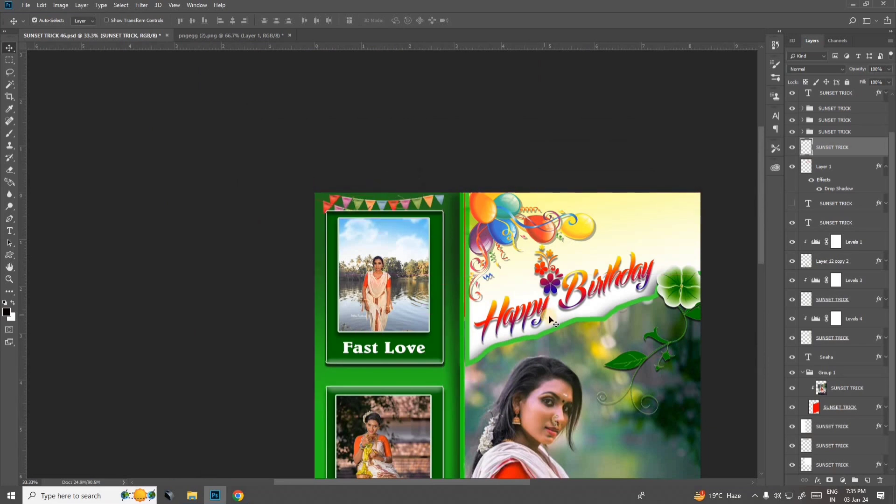
# Step: Hide and show the bunting layer and the Happy Birthday artwork layer to check what each one holds
pyautogui.hotkey('ctrl', '+')
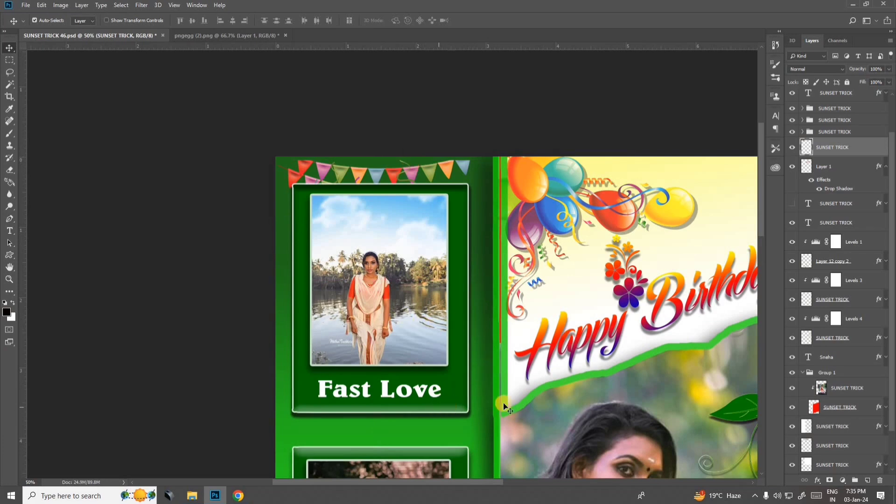
pyautogui.hotkey('ctrl', '+')
pyautogui.hotkey('ctrl', '+')
pyautogui.moveTo(426, 415); pyautogui.dragTo(417, 281)
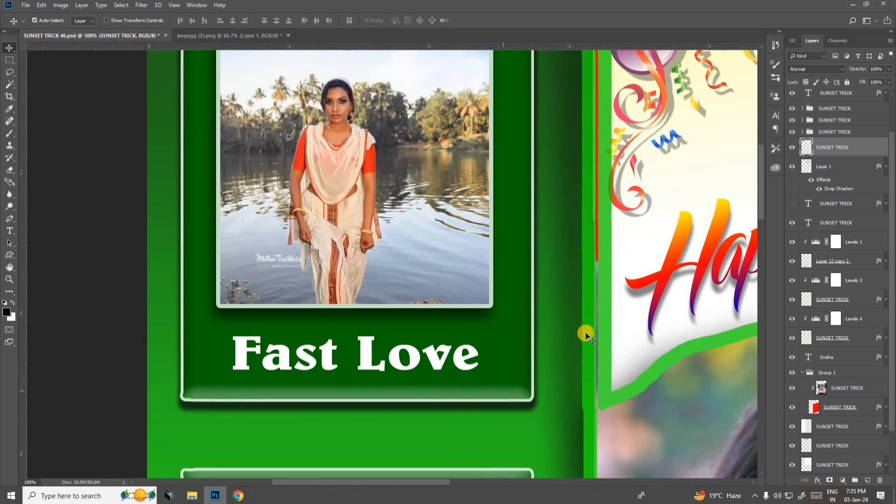
pyautogui.click(793, 148)
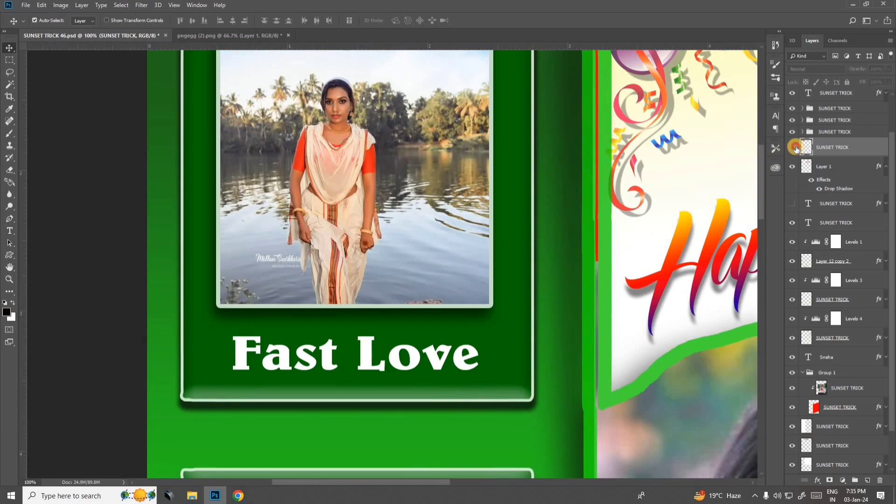
pyautogui.click(793, 148)
pyautogui.click(794, 167)
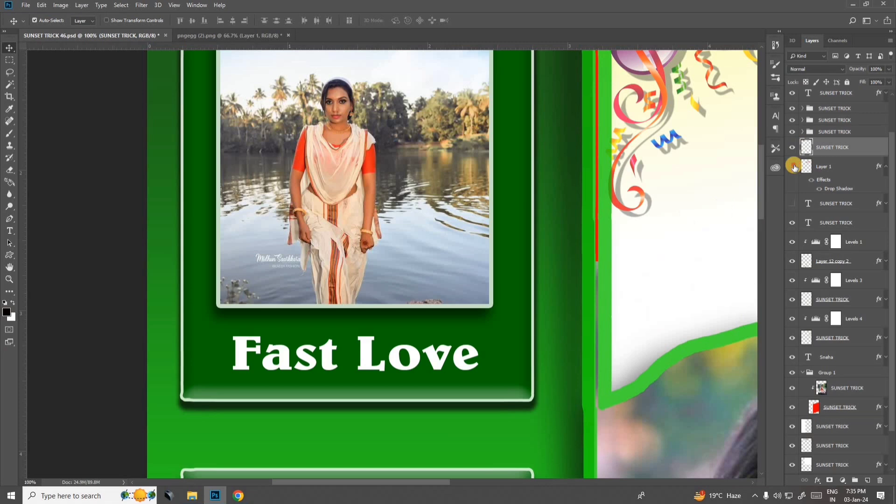
pyautogui.click(794, 167)
# Step: Select the dark green frame behind the Fast Love photo and hide and show its layer to check what it holds
pyautogui.click(544, 343)
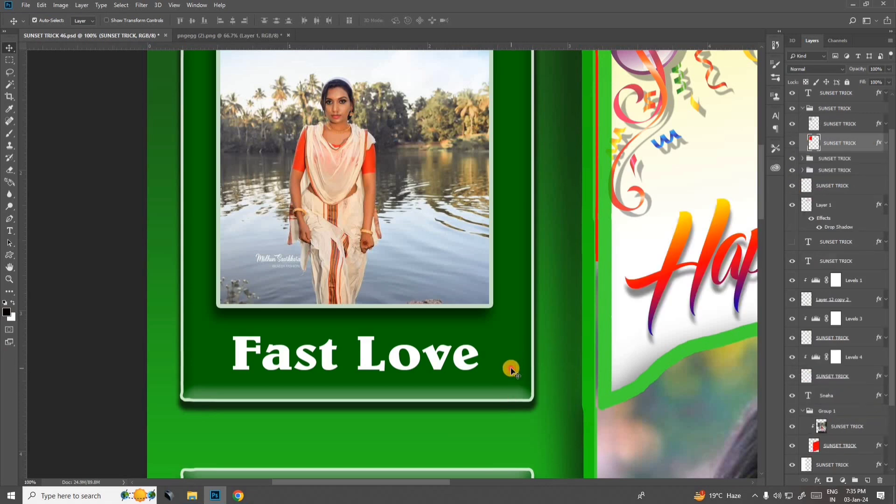
pyautogui.click(795, 144)
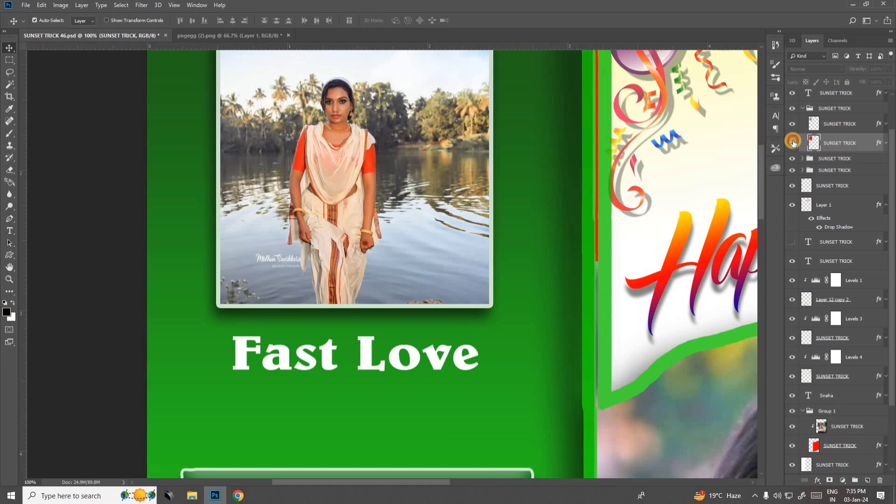
pyautogui.click(794, 143)
pyautogui.click(794, 143)
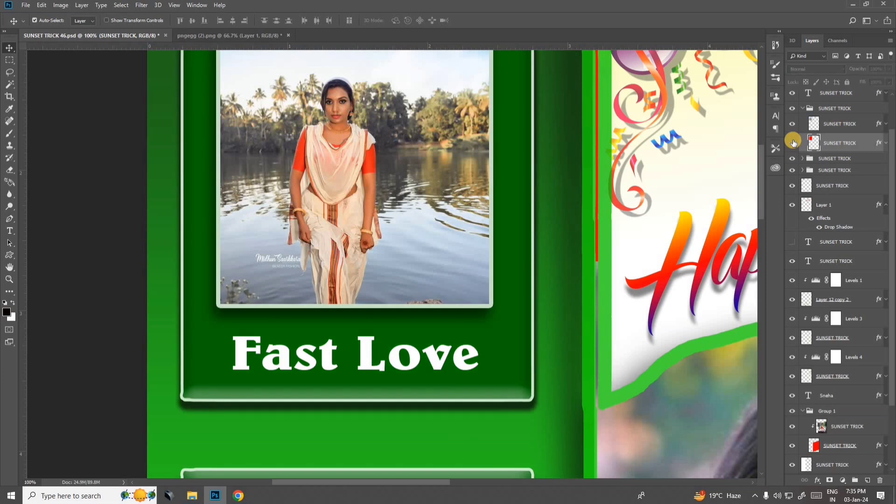
pyautogui.click(794, 143)
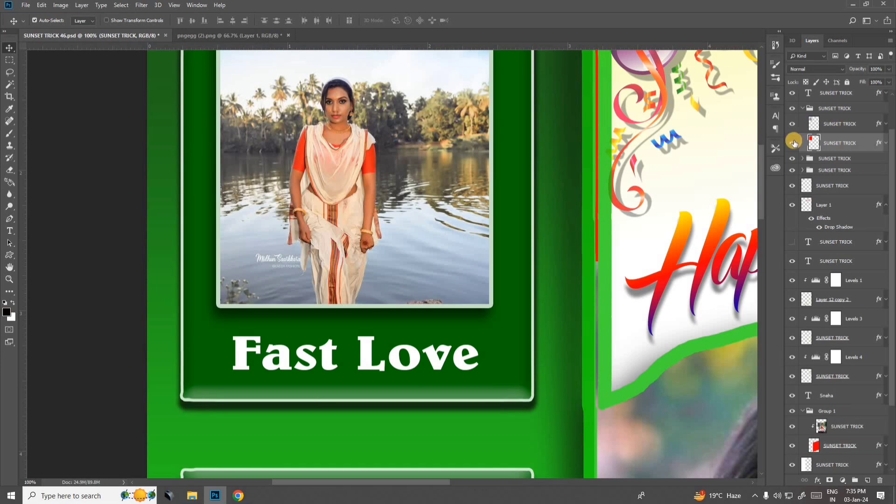
pyautogui.click(794, 142)
pyautogui.hotkey('ctrl', '-')
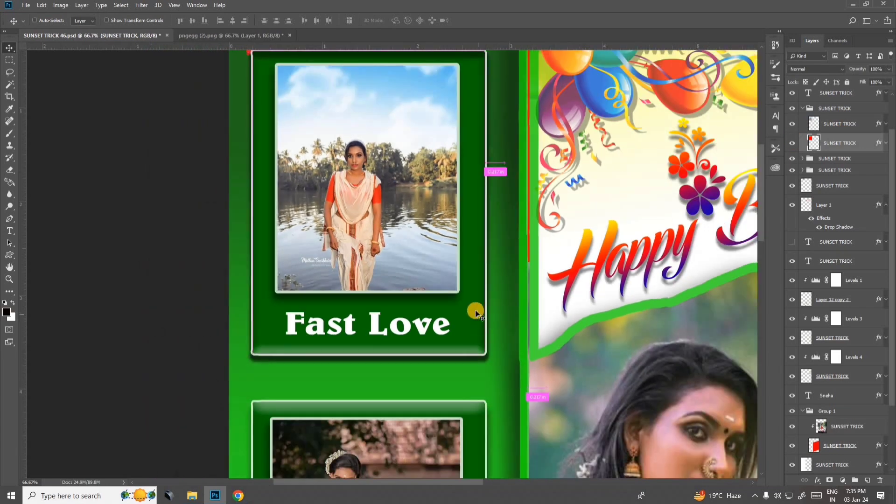
pyautogui.click(797, 145)
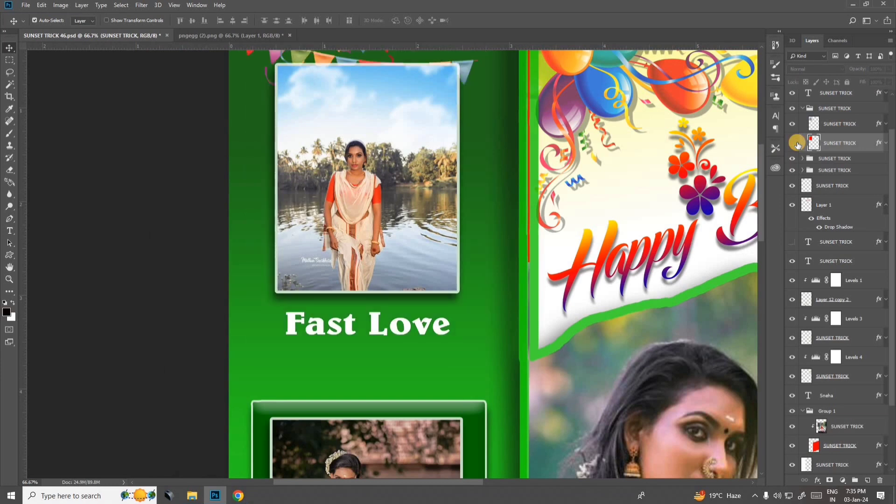
# Step: Locate the frame layers behind the AFTER MARRAGES and FAST YEARS photos, hiding and showing the FAST YEARS one
pyautogui.moveTo(435, 354); pyautogui.dragTo(428, 151)
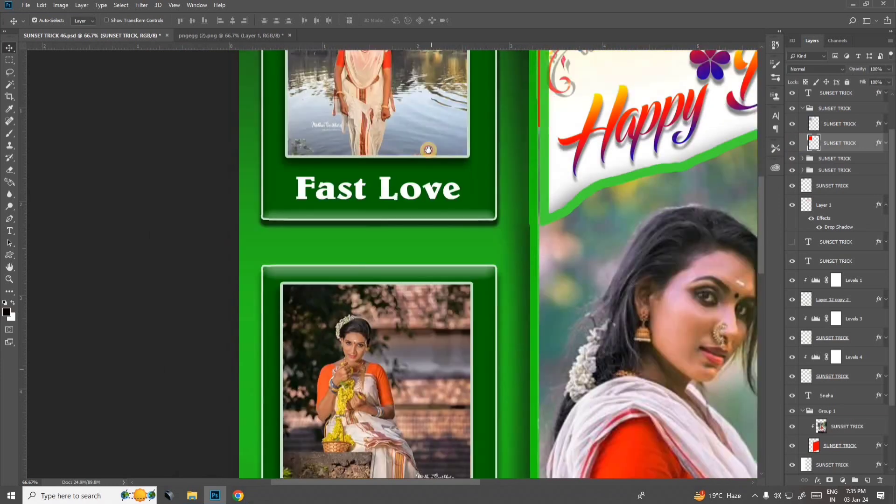
pyautogui.moveTo(431, 369); pyautogui.dragTo(412, 234)
pyautogui.moveTo(425, 460); pyautogui.dragTo(411, 375)
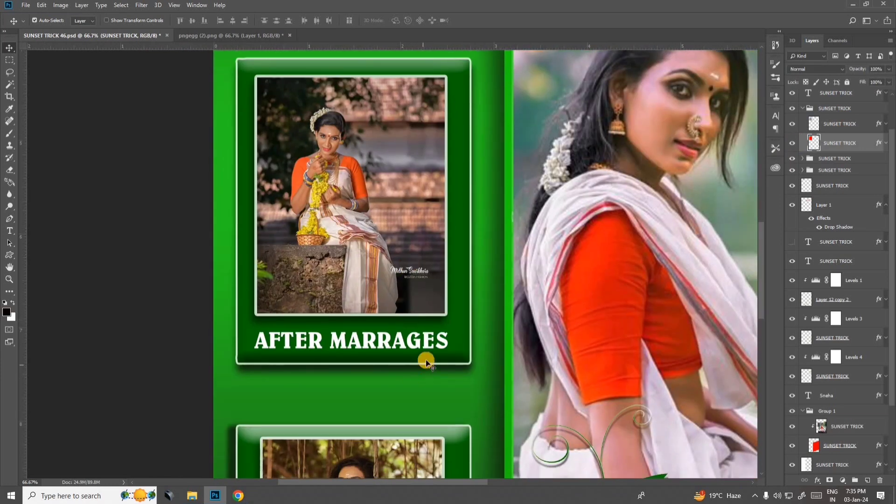
pyautogui.click(426, 362)
pyautogui.moveTo(429, 292); pyautogui.dragTo(441, 129)
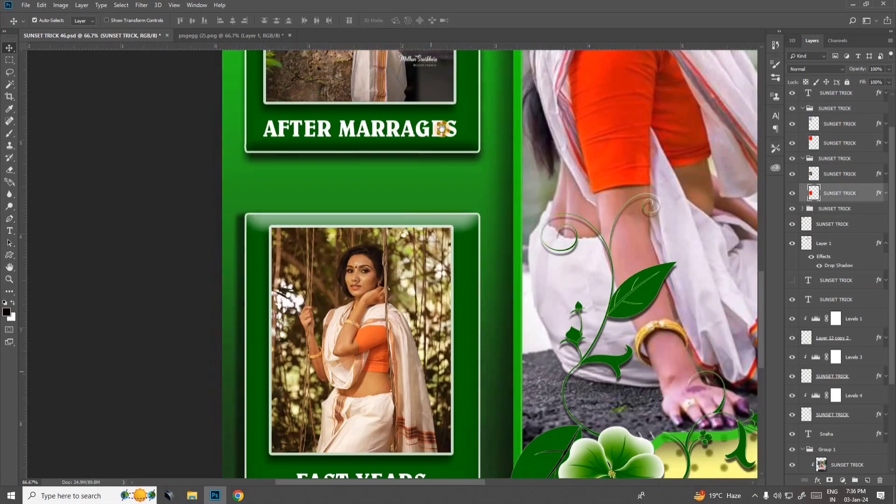
pyautogui.moveTo(426, 475); pyautogui.dragTo(430, 432)
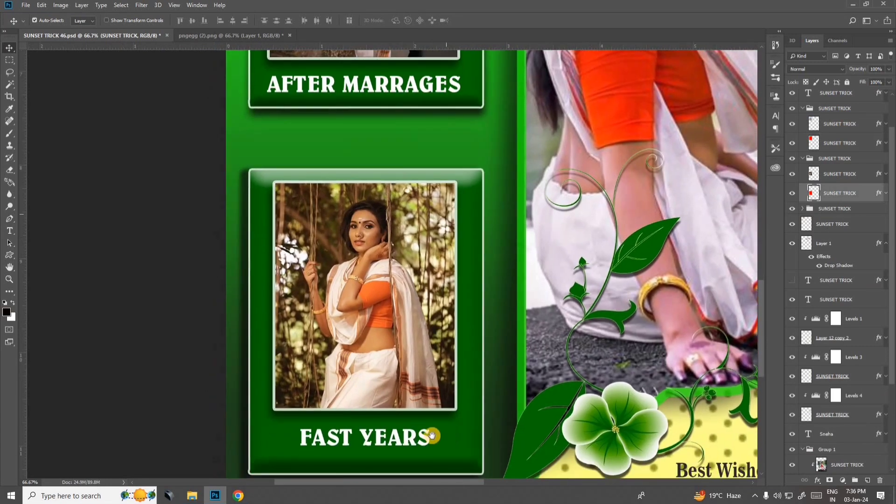
pyautogui.click(464, 460)
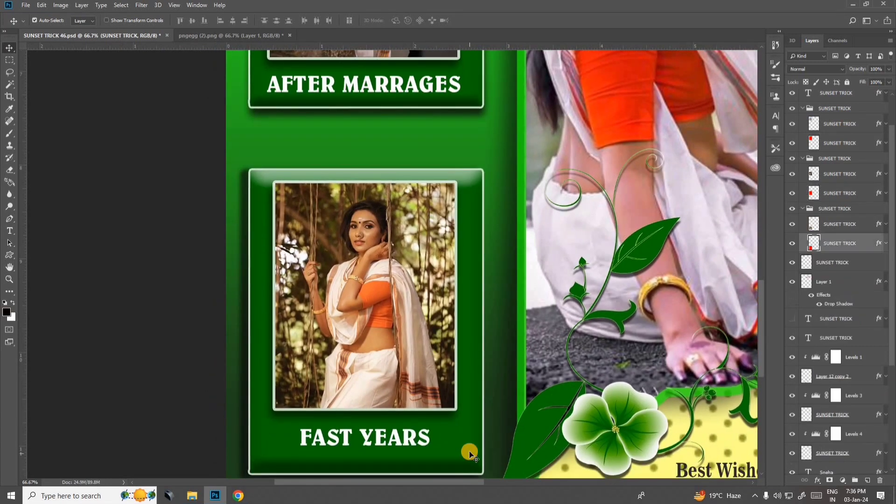
pyautogui.click(793, 244)
pyautogui.click(793, 245)
pyautogui.moveTo(496, 114); pyautogui.dragTo(512, 340)
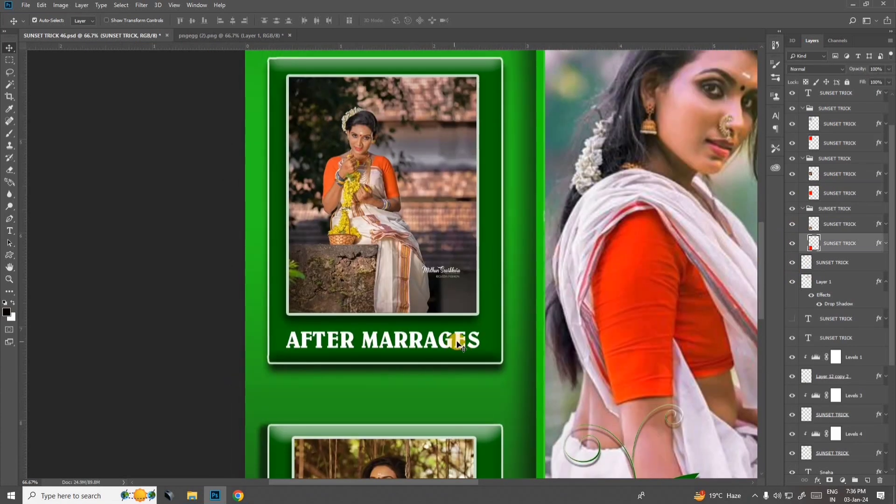
# Step: Change the AFTER MARRAGES caption to AFTER LOVE and nudge it slightly within its frame
pyautogui.click(460, 345)
pyautogui.click(811, 109)
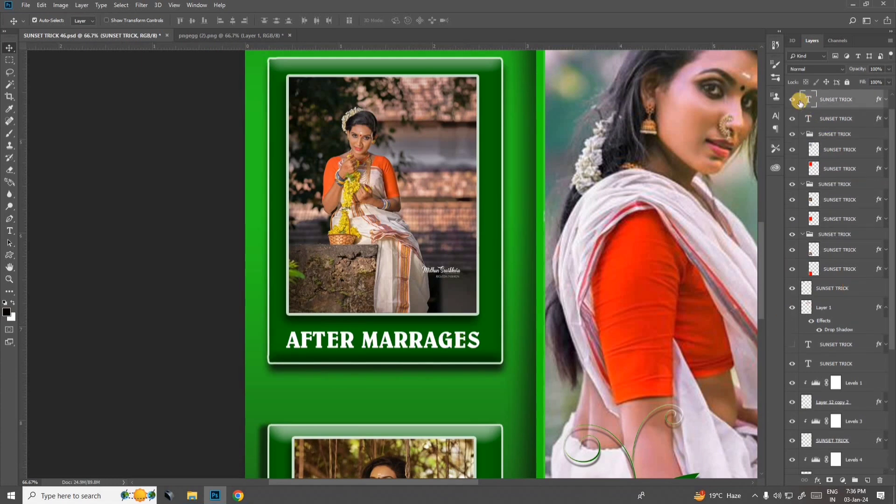
pyautogui.doubleClick(804, 97)
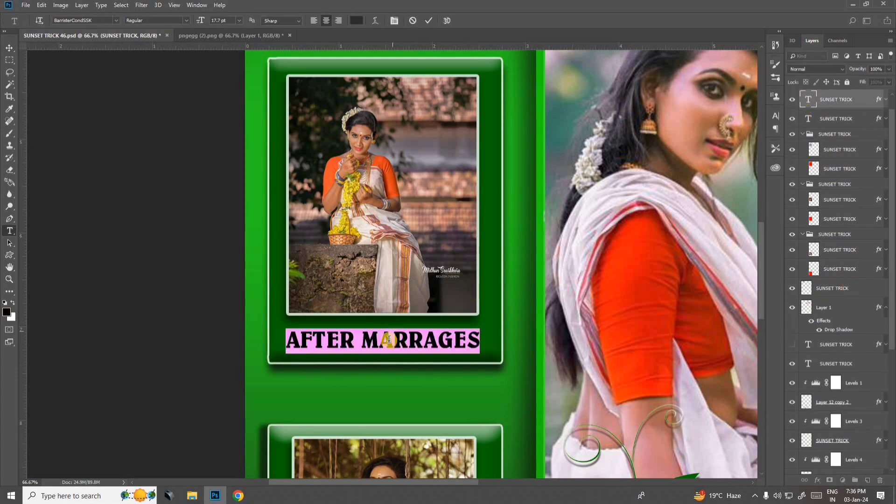
pyautogui.moveTo(374, 339); pyautogui.dragTo(480, 345)
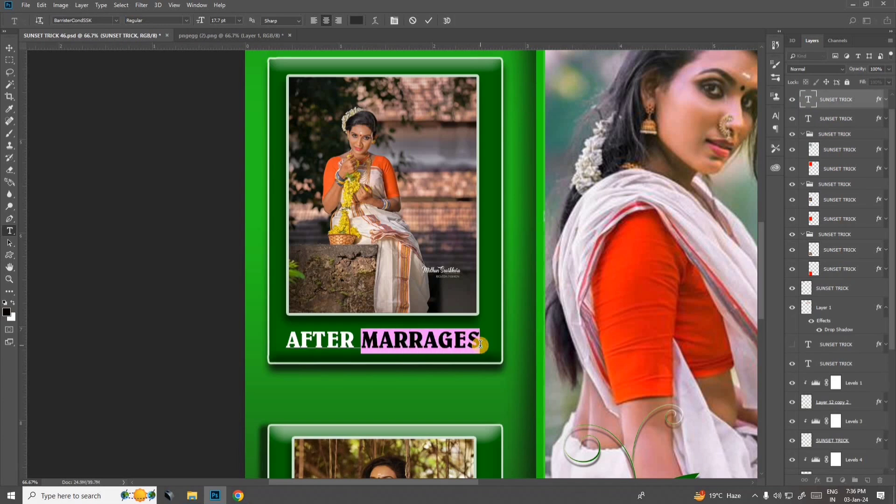
pyautogui.write('LOOVE')
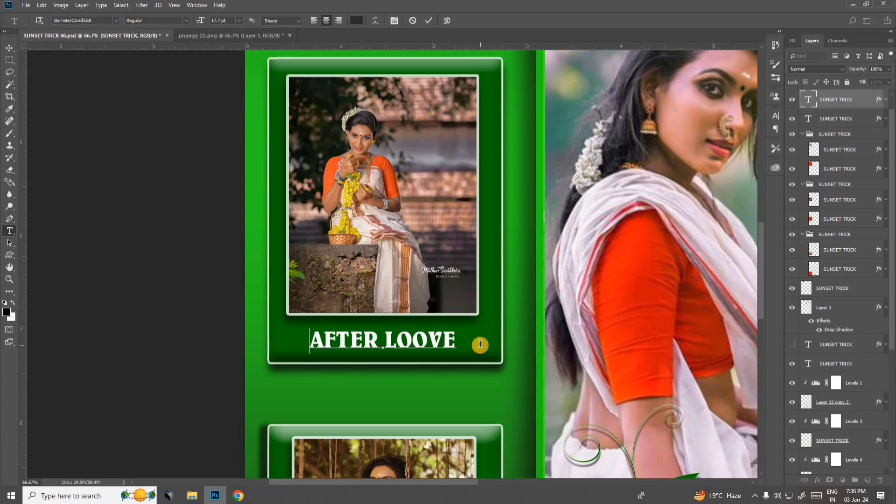
pyautogui.press('BackSpace')
pyautogui.press('BackSpace')
pyautogui.press('BackSpace')
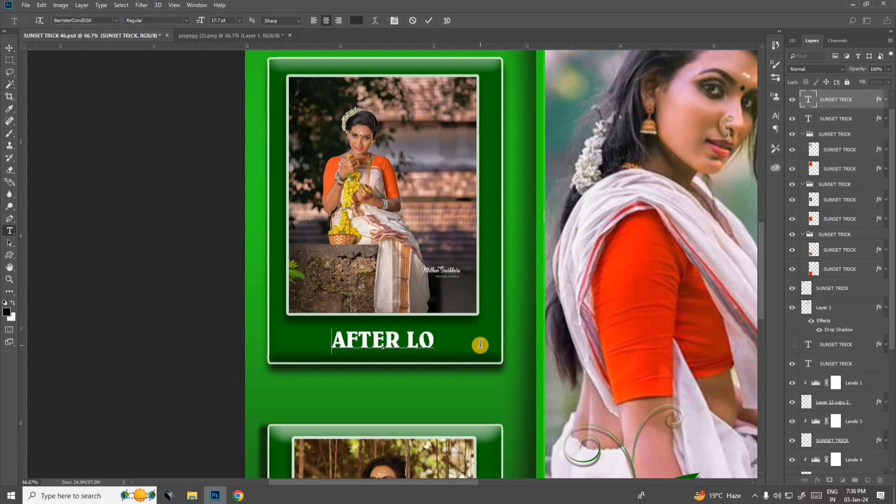
pyautogui.write('VE')
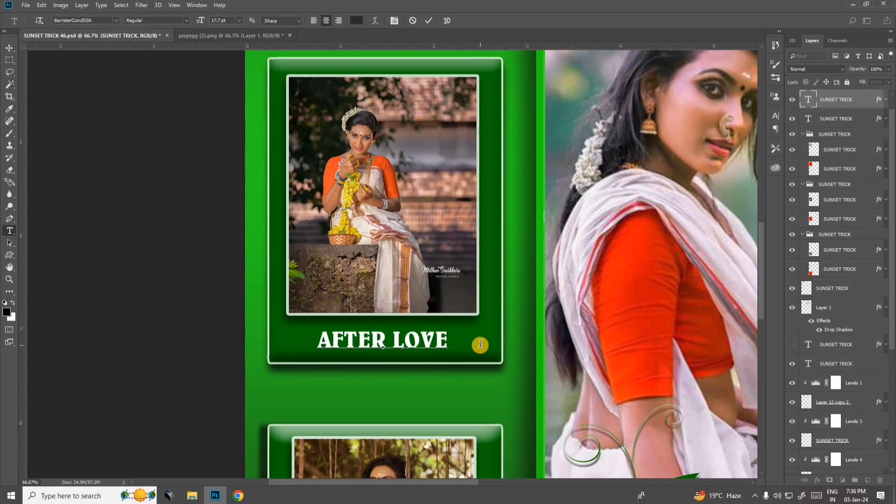
pyautogui.click(9, 48)
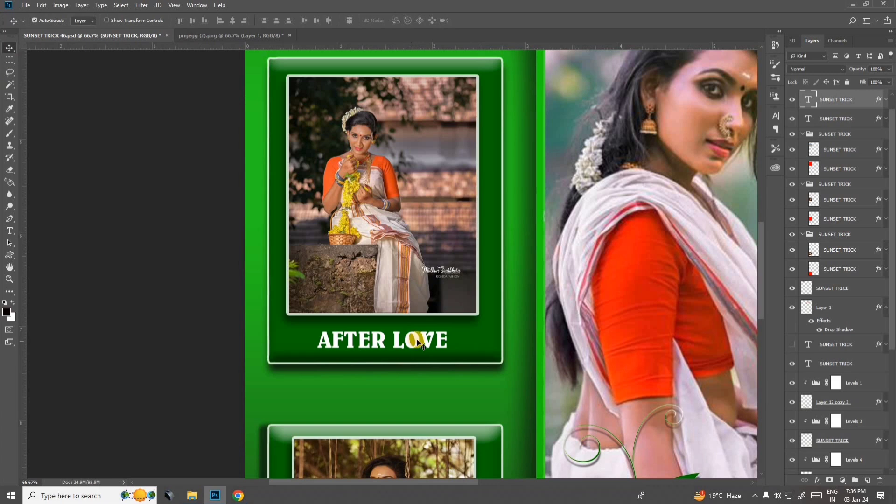
pyautogui.moveTo(416, 338); pyautogui.dragTo(415, 337)
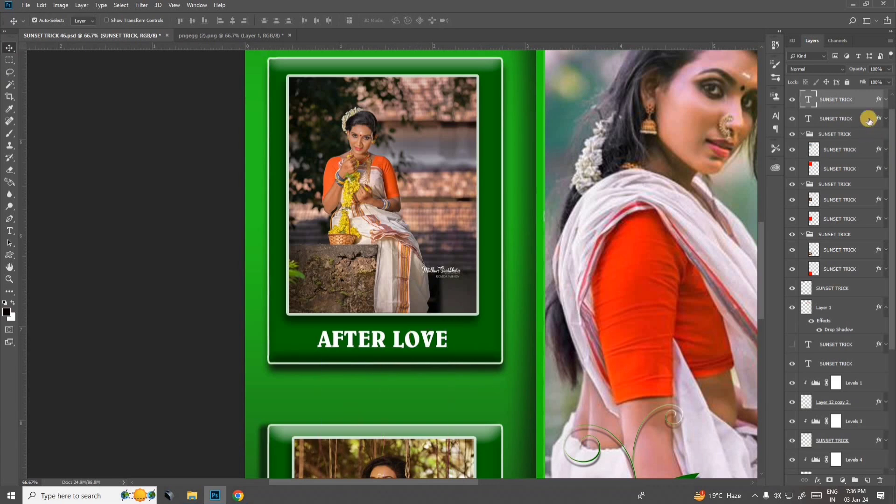
# Step: Add a Multiply drop shadow to the AFTER LOVE caption with 77% opacity and 3% spread
pyautogui.click(865, 99)
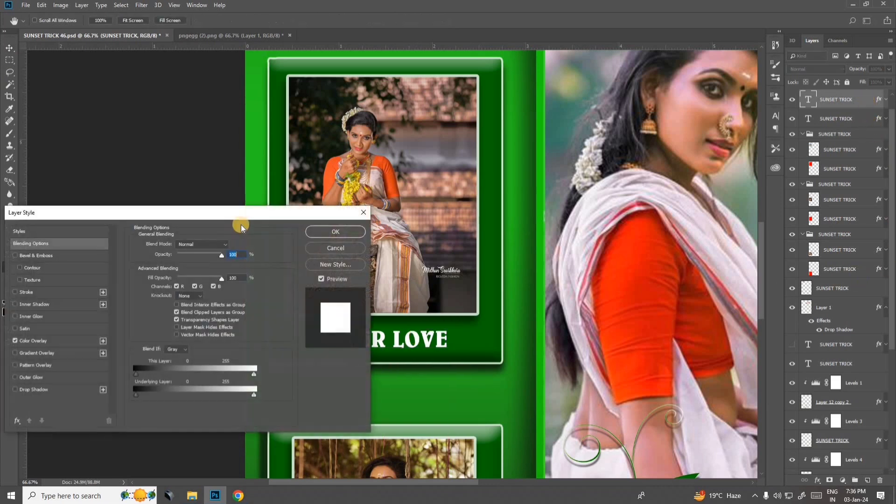
pyautogui.moveTo(643, 236); pyautogui.dragTo(734, 234)
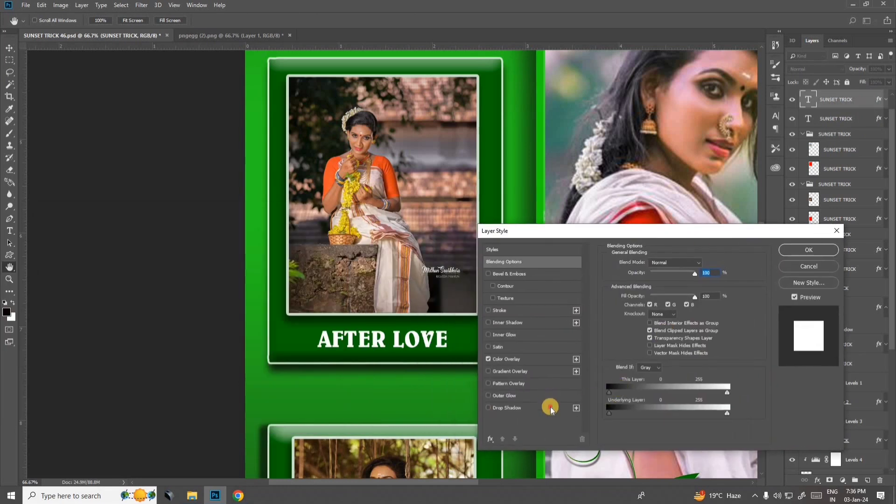
pyautogui.click(551, 408)
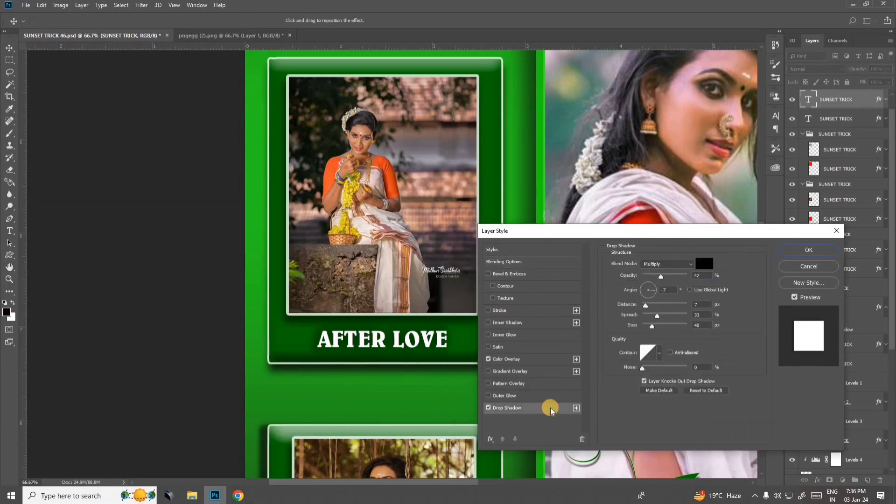
pyautogui.click(676, 276)
pyautogui.moveTo(658, 319); pyautogui.dragTo(645, 319)
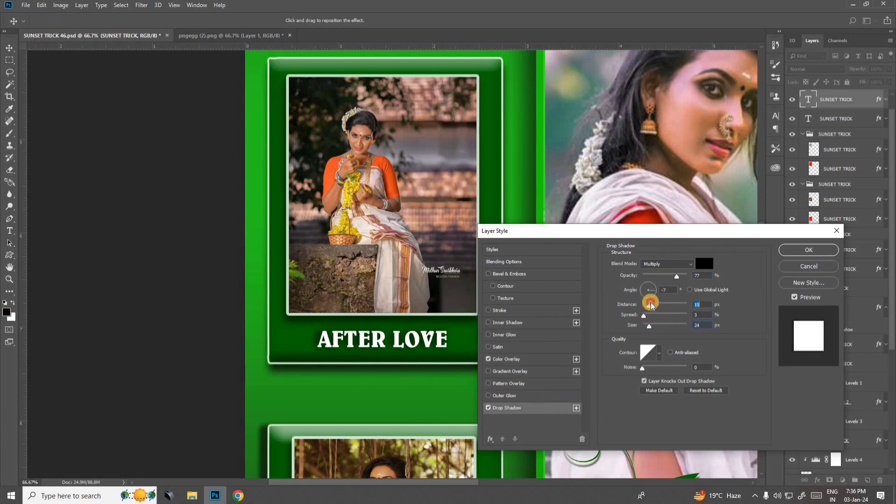
# Step: Adjust the caption's drop shadow to a 54° angle, 17 px distance and smaller size, and apply the layer style
pyautogui.moveTo(652, 304); pyautogui.dragTo(650, 304)
pyautogui.click(647, 289)
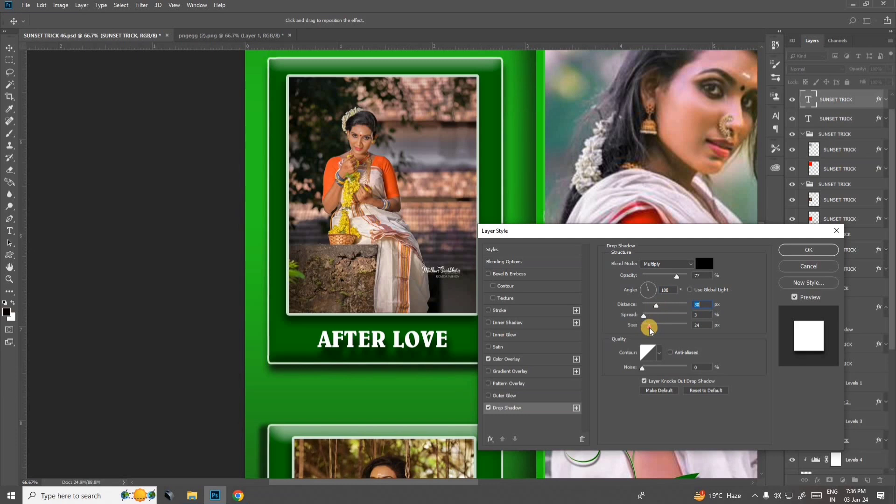
pyautogui.moveTo(650, 329); pyautogui.dragTo(660, 329)
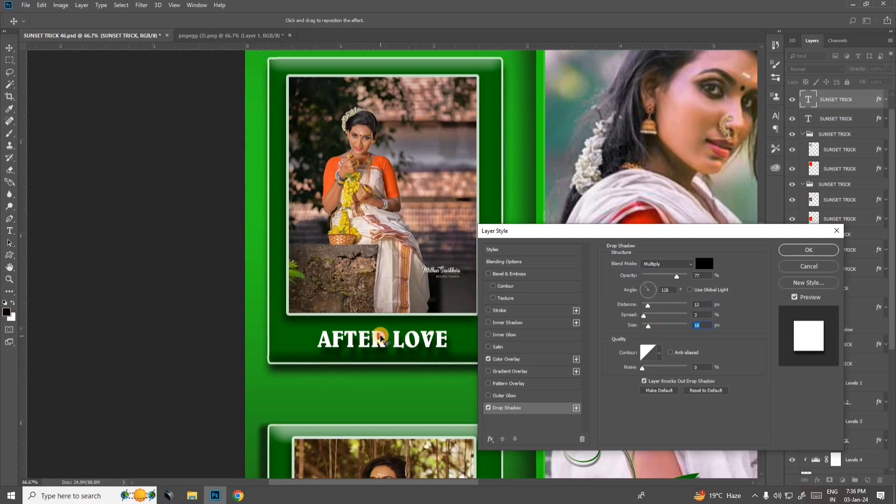
pyautogui.moveTo(381, 336); pyautogui.dragTo(374, 332)
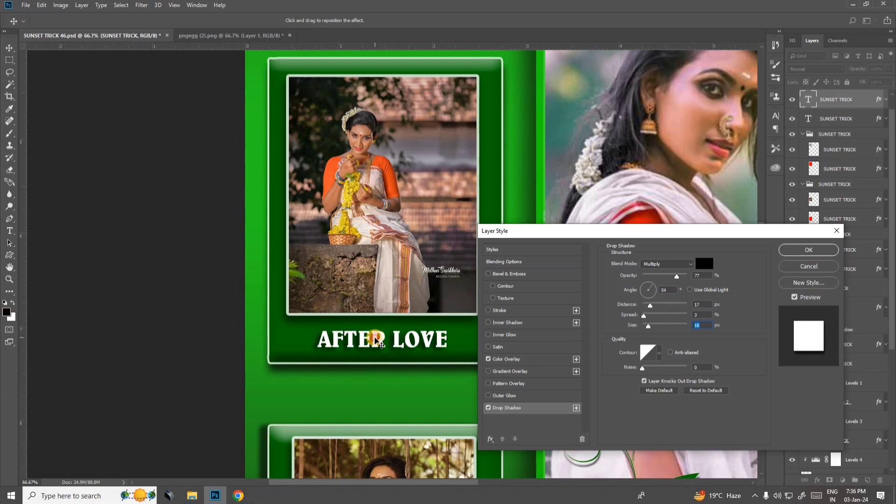
pyautogui.click(802, 250)
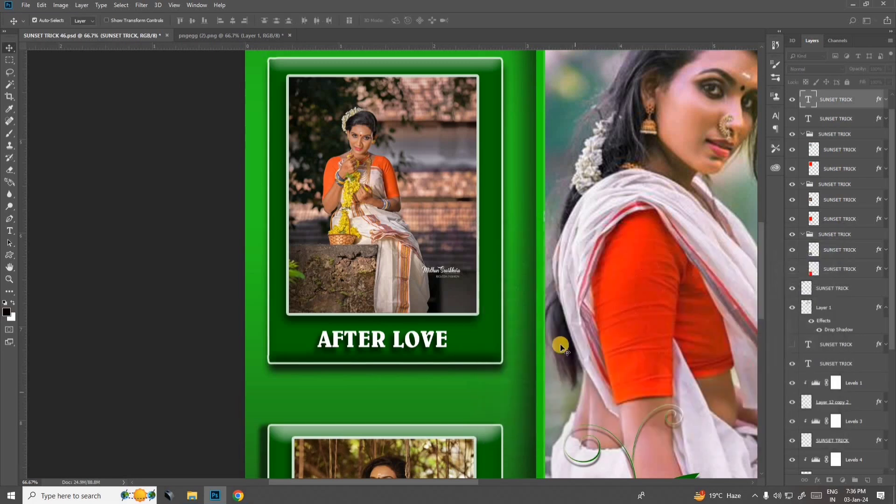
# Step: Select the layer of the photo in the Fast Love frame
pyautogui.hotkey('ctrl', '-')
pyautogui.hotkey('ctrl', '-')
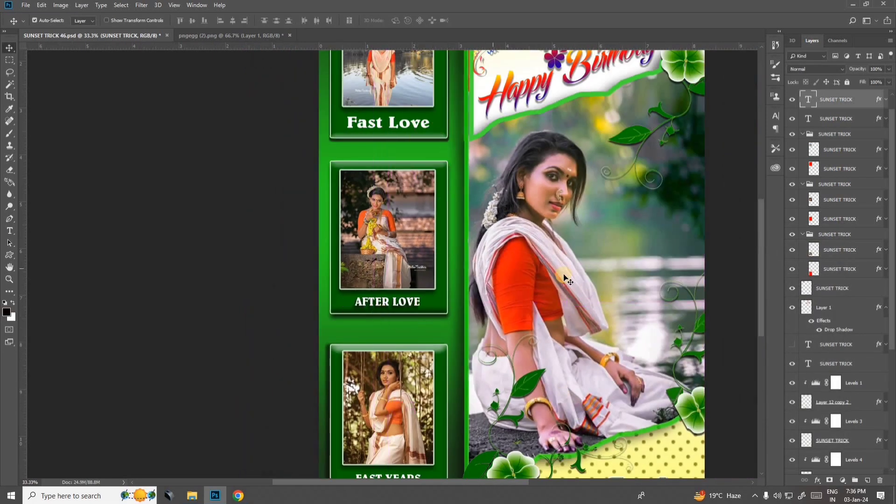
pyautogui.hotkey('ctrl', '+')
pyautogui.moveTo(505, 263); pyautogui.dragTo(490, 425)
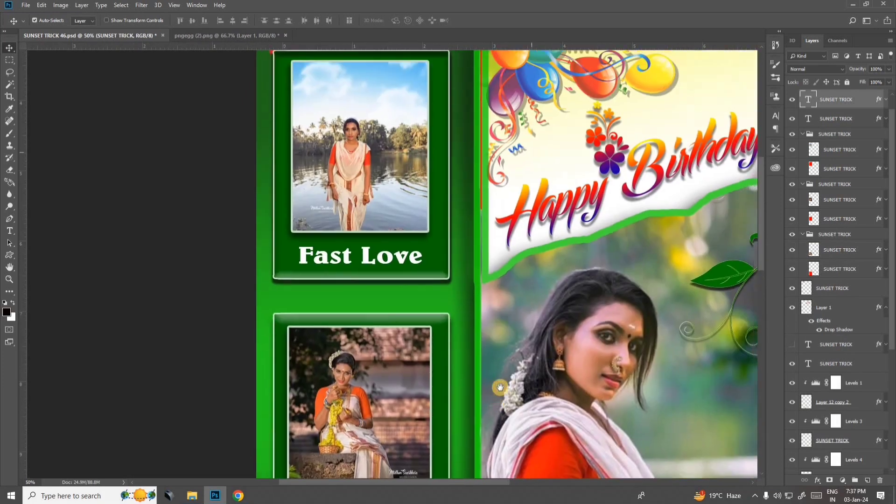
pyautogui.moveTo(442, 266); pyautogui.dragTo(438, 290)
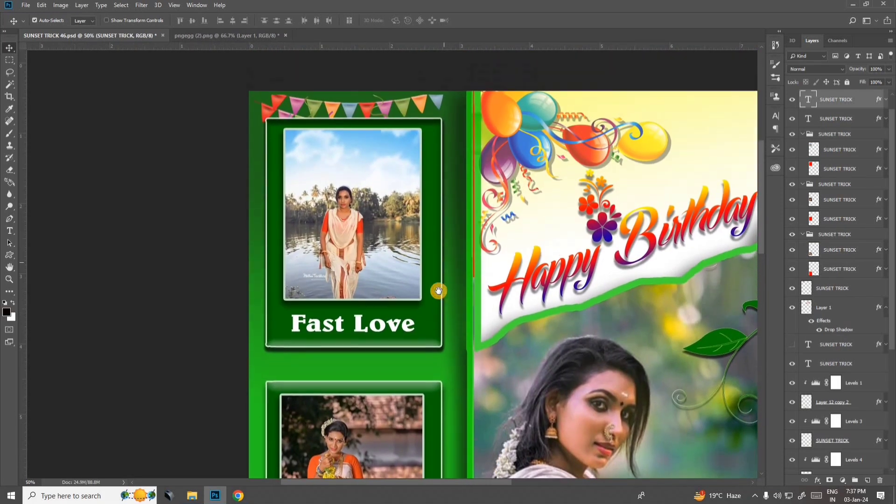
pyautogui.click(367, 223)
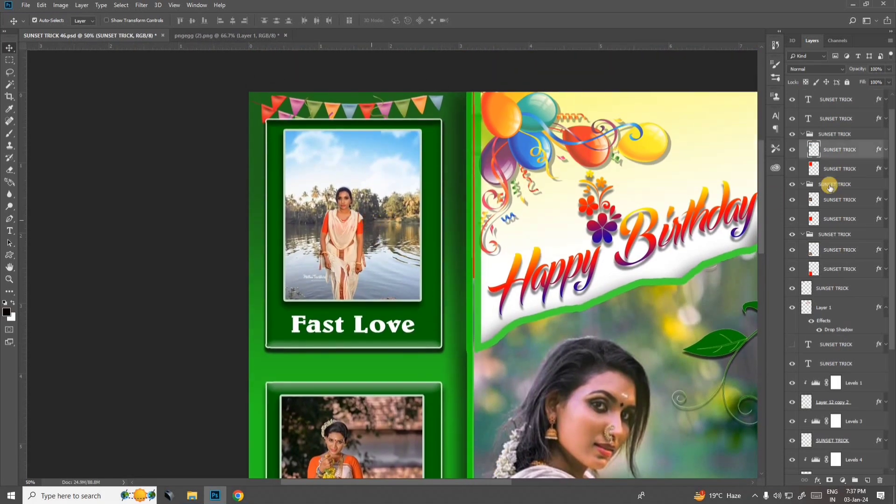
# Step: Hide and show the Fast Love photo's layer to check what it holds
pyautogui.click(795, 151)
pyautogui.click(794, 151)
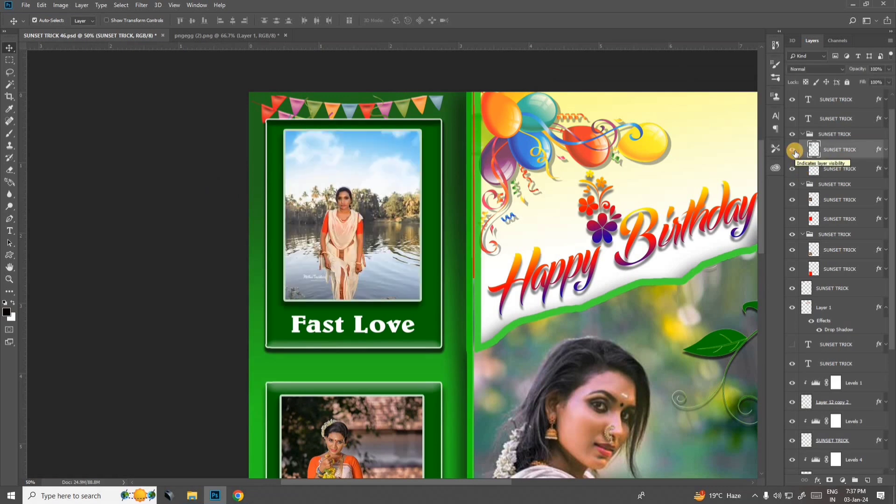
pyautogui.click(794, 151)
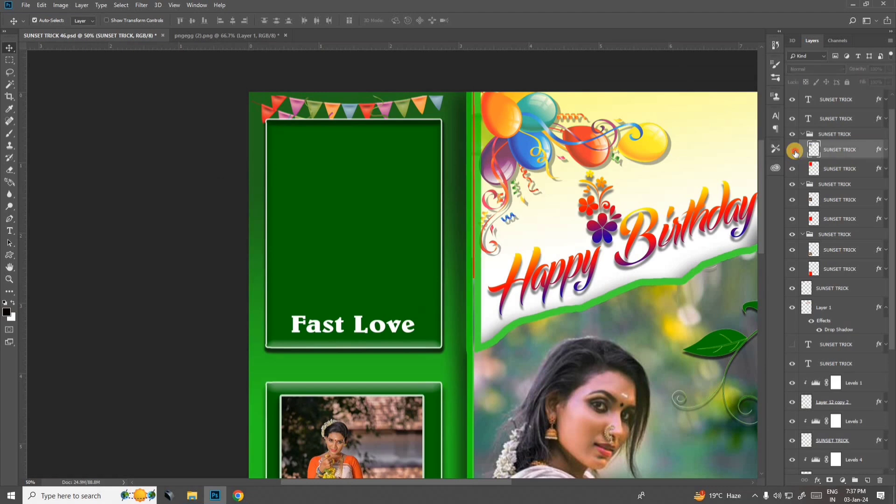
pyautogui.click(794, 151)
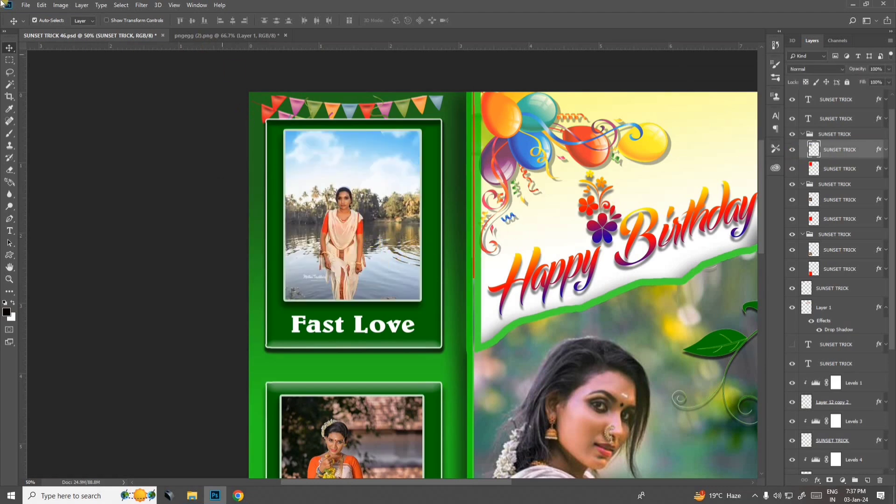
# Step: Open the photo 1'1 from the green folder inside my photo on the Desktop
pyautogui.click(22, 5)
pyautogui.click(29, 15)
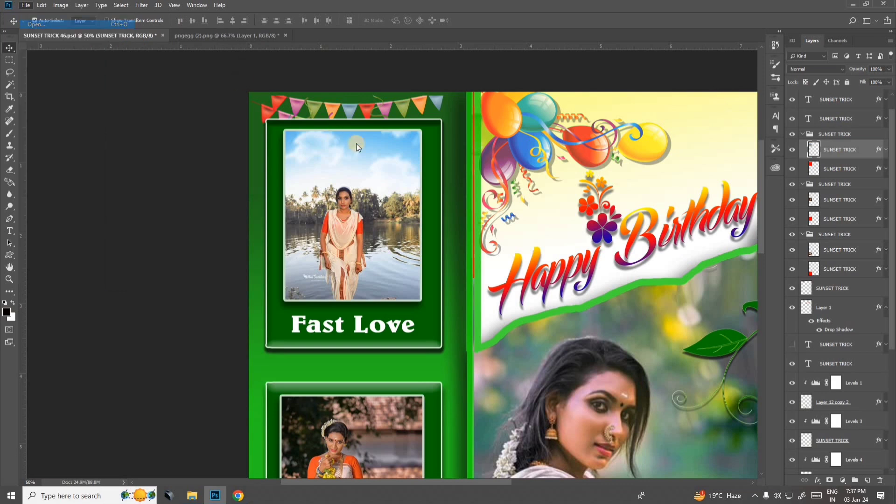
pyautogui.click(39, 110)
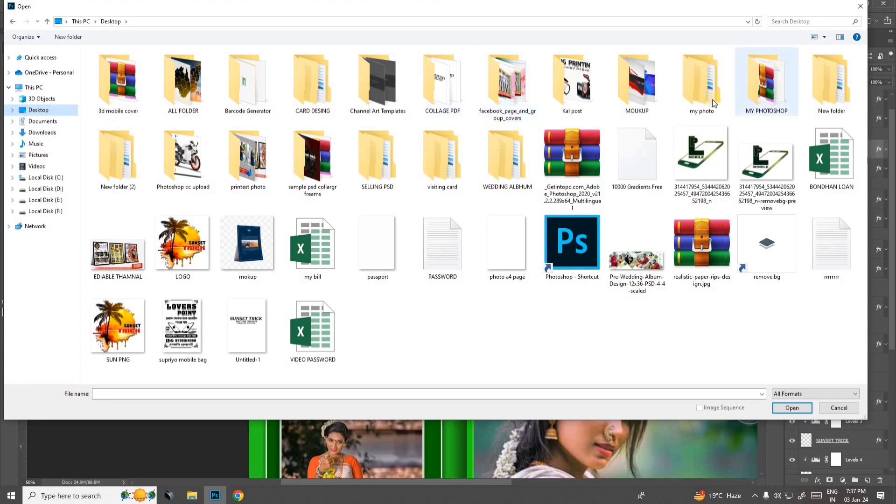
pyautogui.click(696, 101)
pyautogui.doubleClick(695, 102)
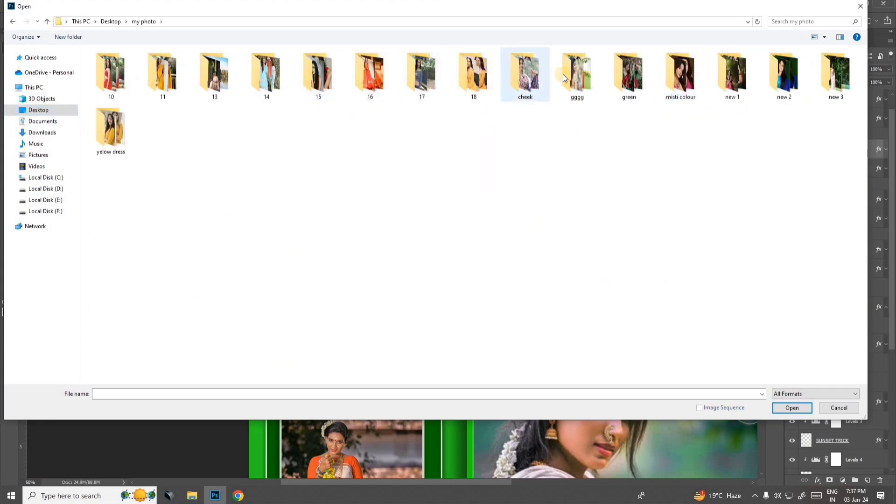
pyautogui.doubleClick(643, 90)
pyautogui.doubleClick(280, 107)
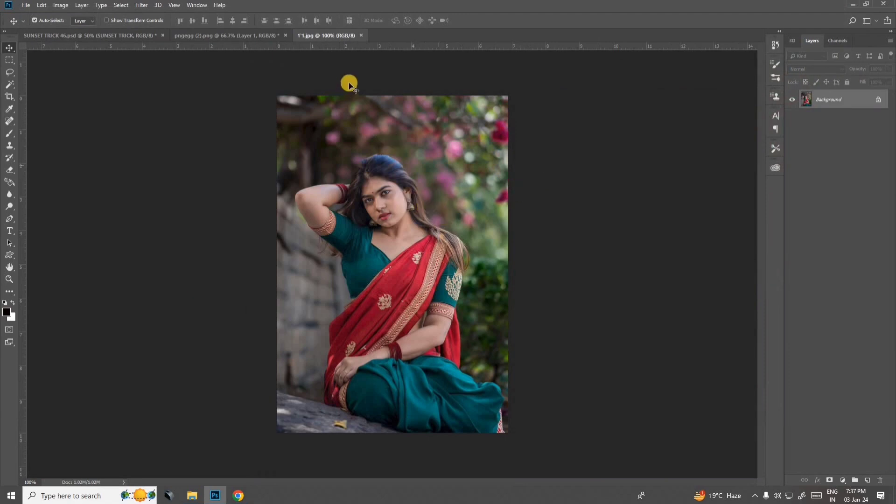
# Step: Open the photo 4 from the green folder and copy it into the SUNSET TRICK 46 collage over the Fast Love photo
pyautogui.click(27, 5)
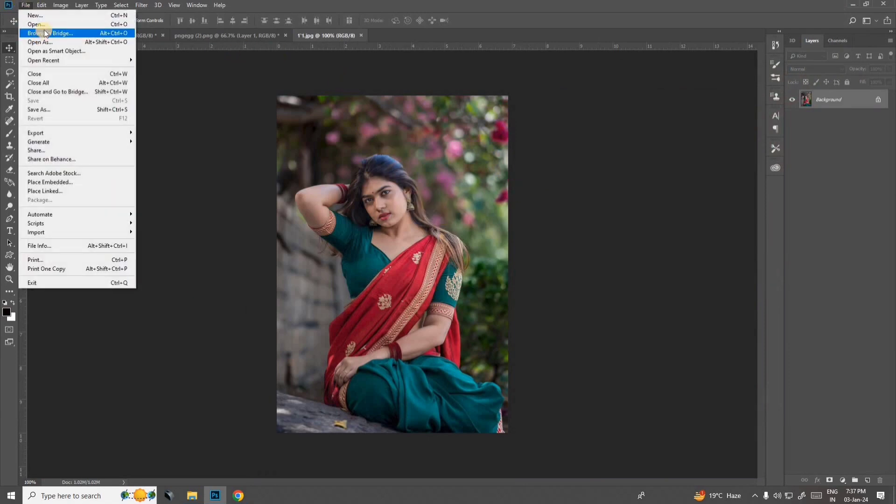
pyautogui.click(51, 25)
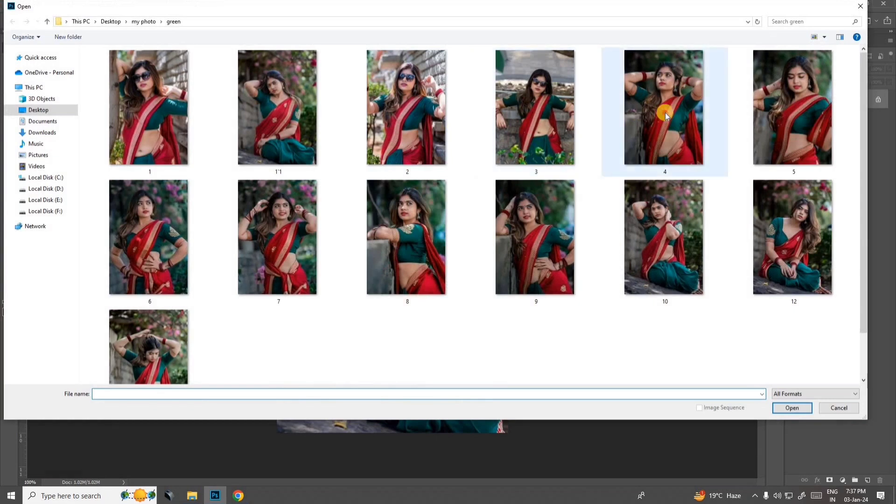
pyautogui.doubleClick(665, 113)
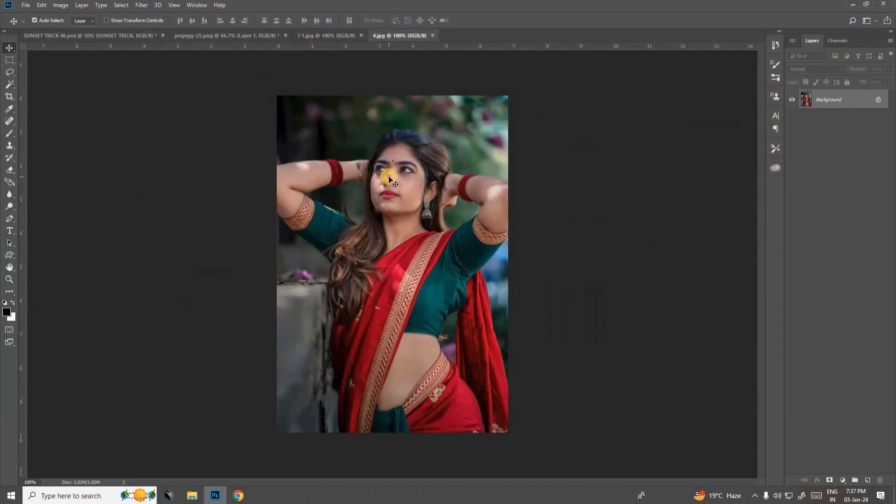
pyautogui.click(120, 35)
pyautogui.moveTo(357, 203); pyautogui.dragTo(360, 213)
# Step: Scale the new photo to about 124% and shift it so it covers the whole Fast Love picture
pyautogui.hotkey('ctrl', 't')
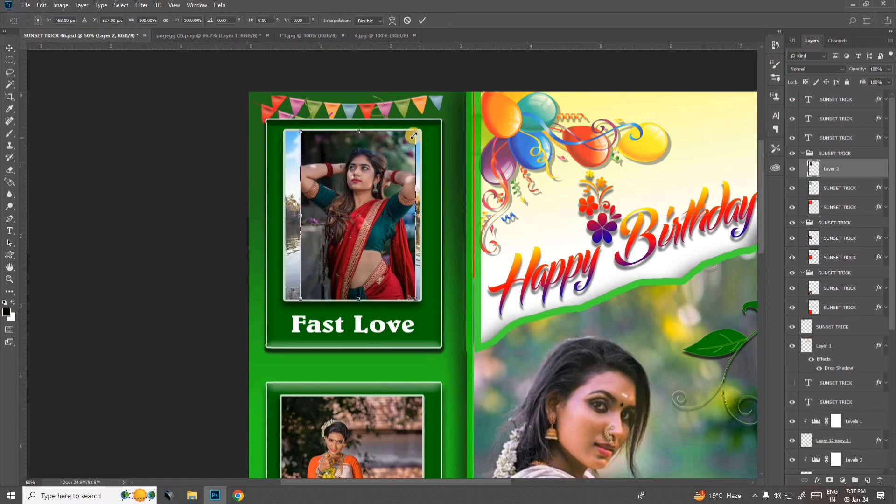
pyautogui.moveTo(413, 132); pyautogui.dragTo(469, 110)
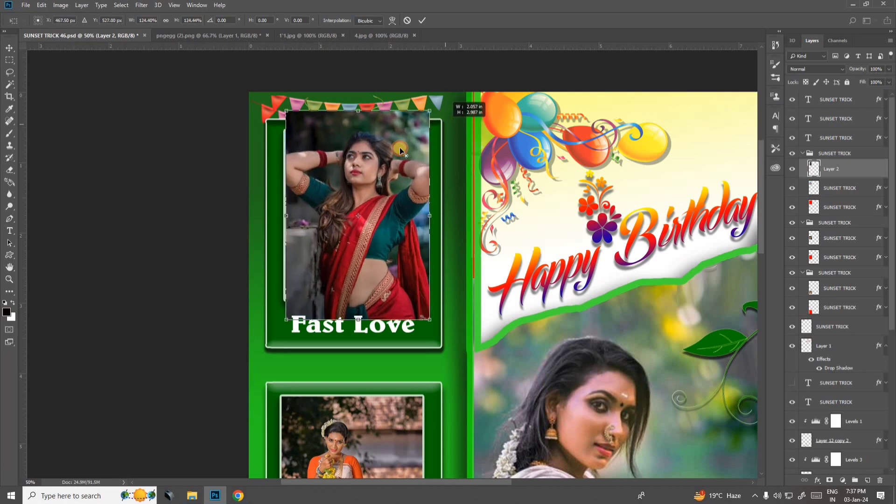
pyautogui.moveTo(397, 150); pyautogui.dragTo(389, 149)
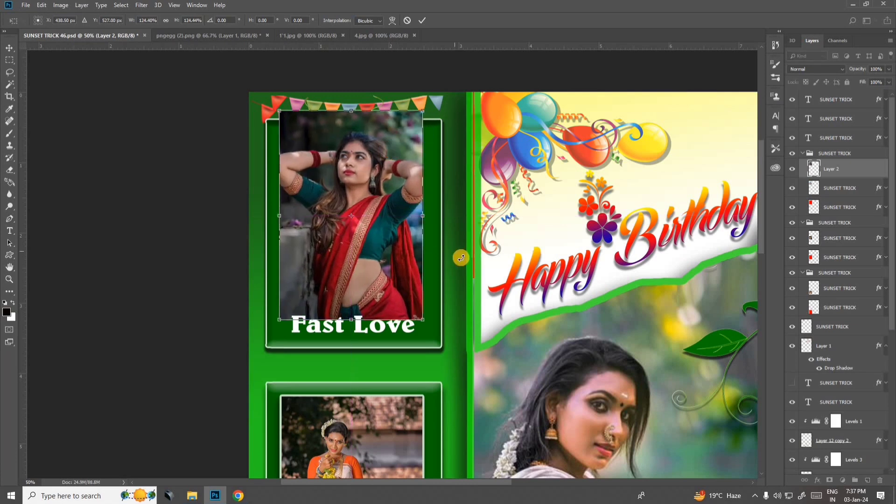
pyautogui.press('Return')
# Step: Clip the new photo to the Fast Love picture layer with a clipping mask and reposition it within the frame
pyautogui.rightClick(864, 171)
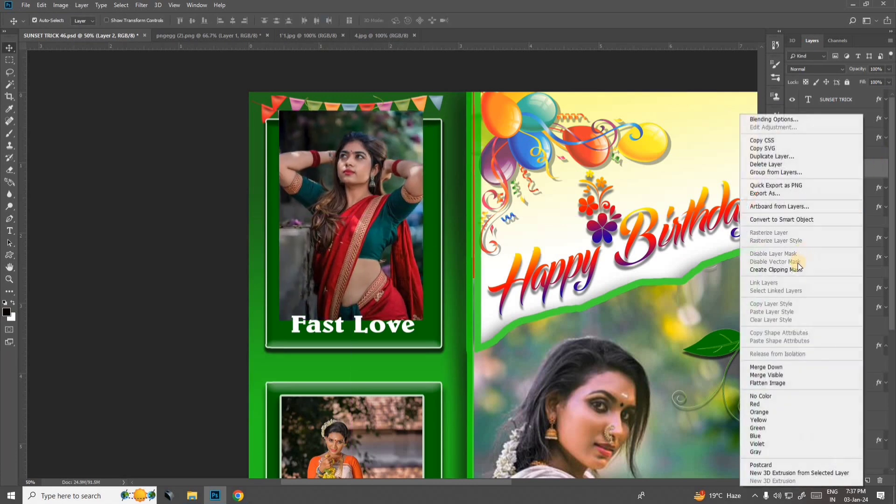
pyautogui.click(797, 267)
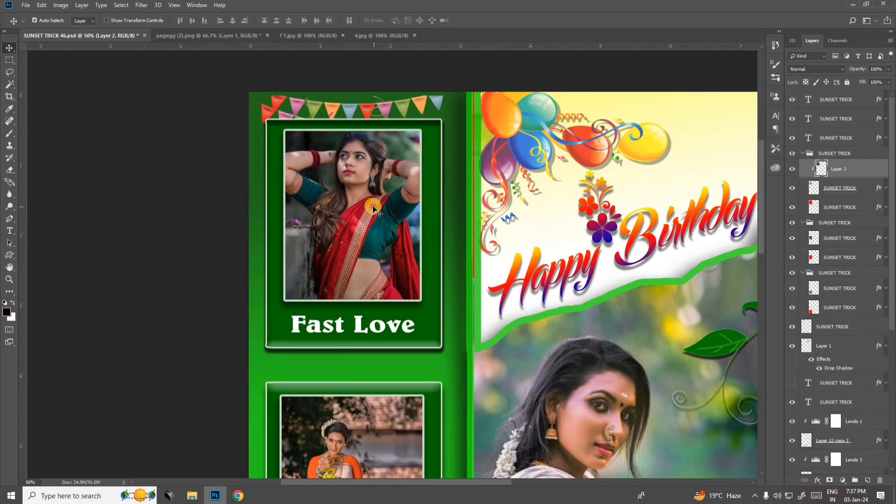
pyautogui.moveTo(372, 210); pyautogui.dragTo(314, 281)
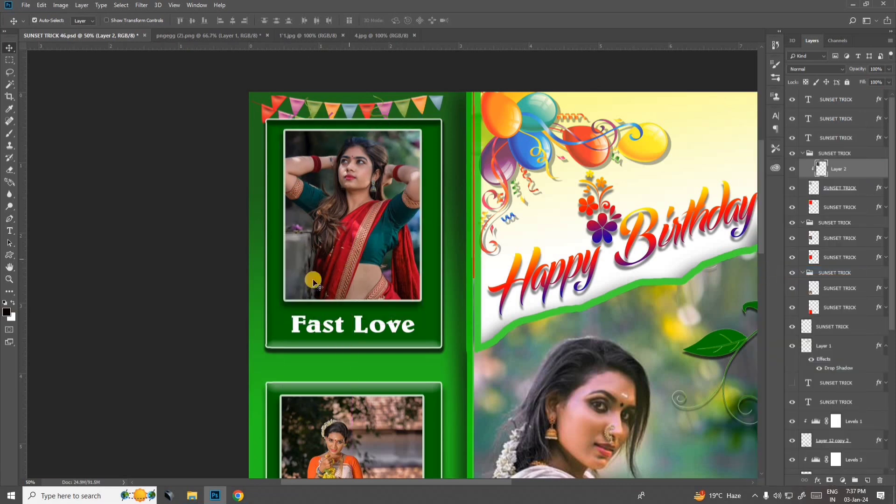
# Step: Select the layer of the photo in the AFTER LOVE frame and open the photo 8 from the green folder
pyautogui.moveTo(452, 354); pyautogui.dragTo(440, 130)
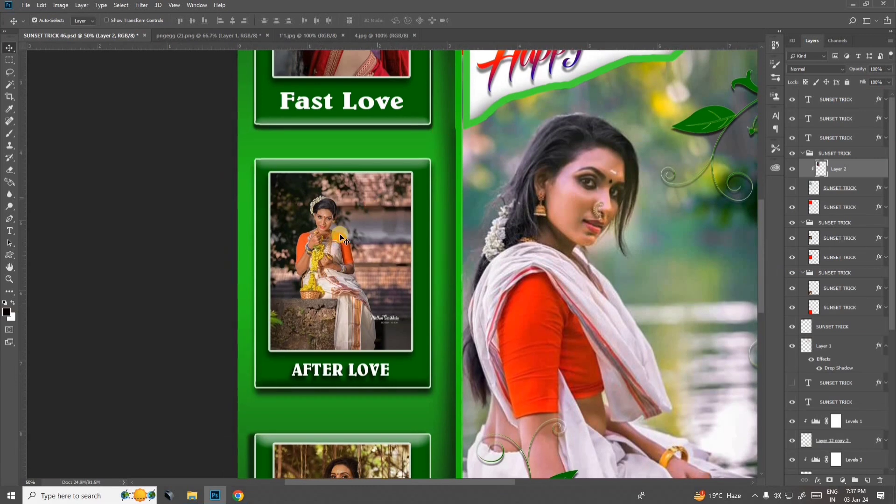
pyautogui.click(351, 239)
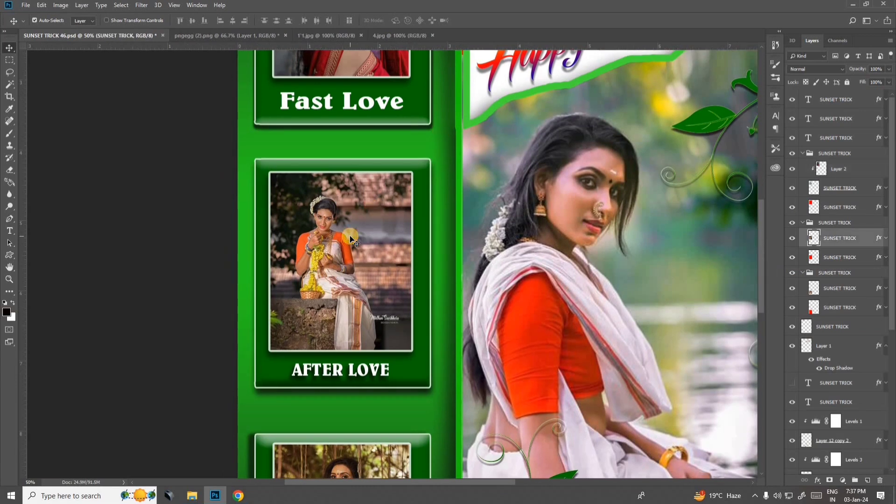
pyautogui.click(25, 5)
pyautogui.click(35, 24)
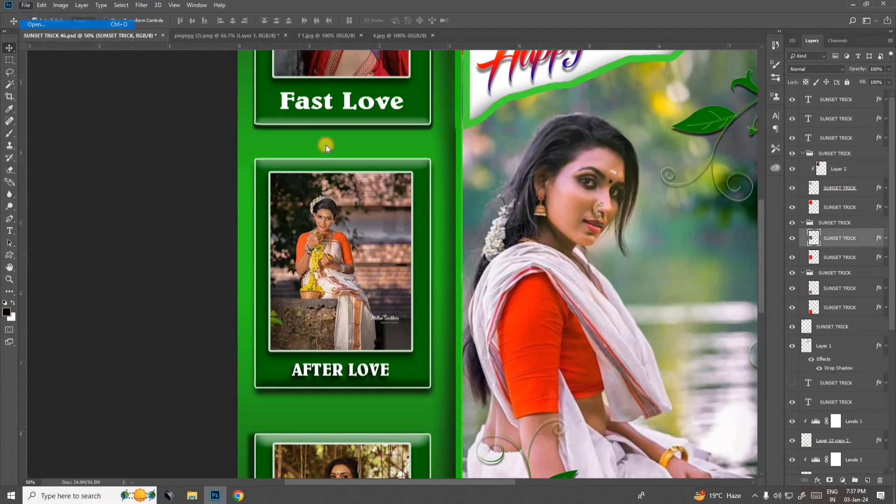
pyautogui.doubleClick(402, 220)
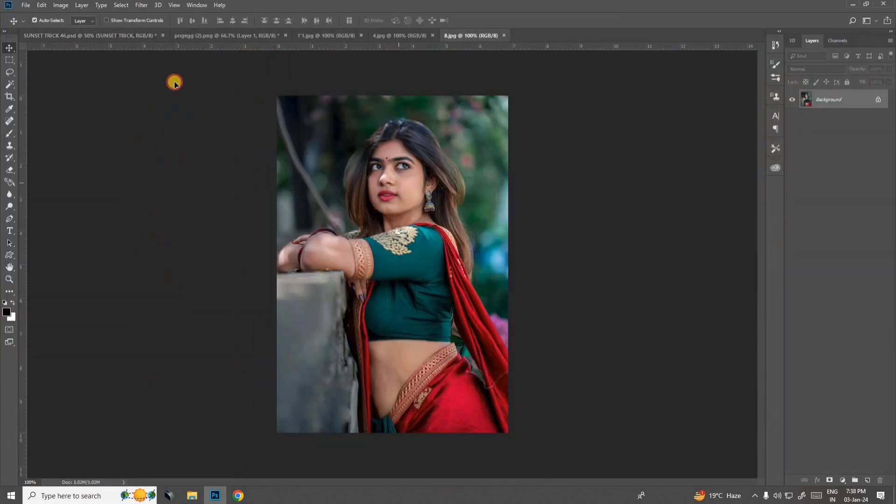
# Step: Copy photo 8 into the collage over the AFTER LOVE picture and enlarge it to cover that picture completely
pyautogui.click(120, 35)
pyautogui.moveTo(340, 256); pyautogui.dragTo(343, 269)
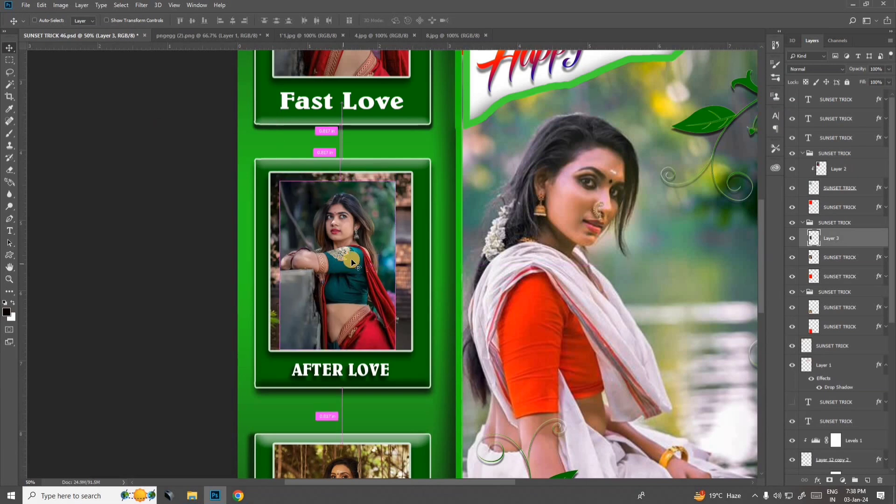
pyautogui.hotkey('ctrl', 't')
pyautogui.moveTo(399, 186); pyautogui.dragTo(422, 159)
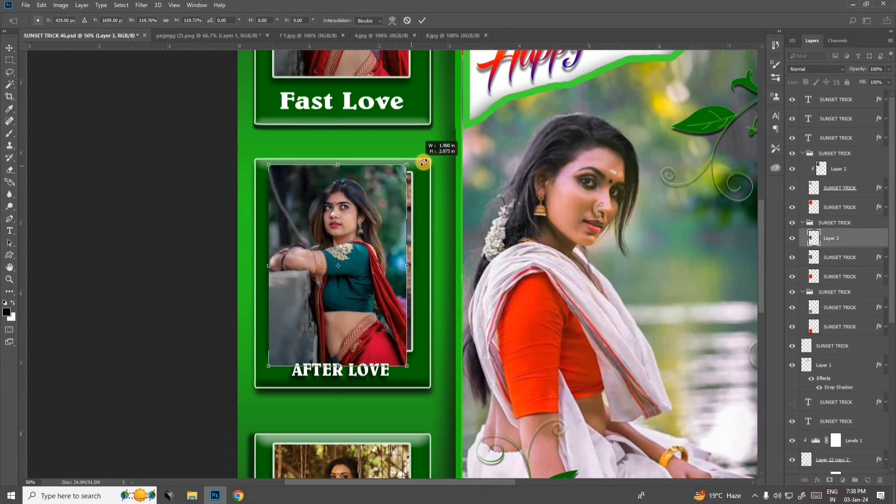
pyautogui.press('Return')
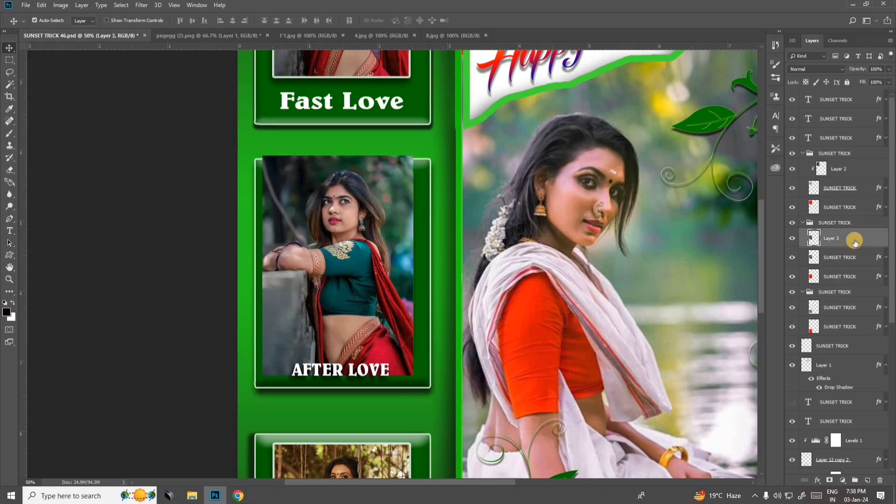
# Step: Clip the new photo to the AFTER LOVE picture layer with a clipping mask and shrink it slightly to fit the frame
pyautogui.rightClick(854, 238)
pyautogui.click(801, 270)
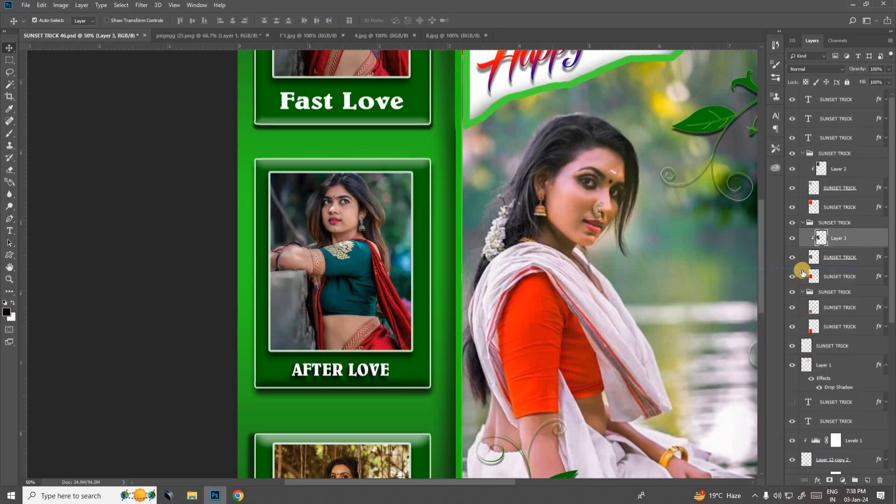
pyautogui.hotkey('ctrl', 't')
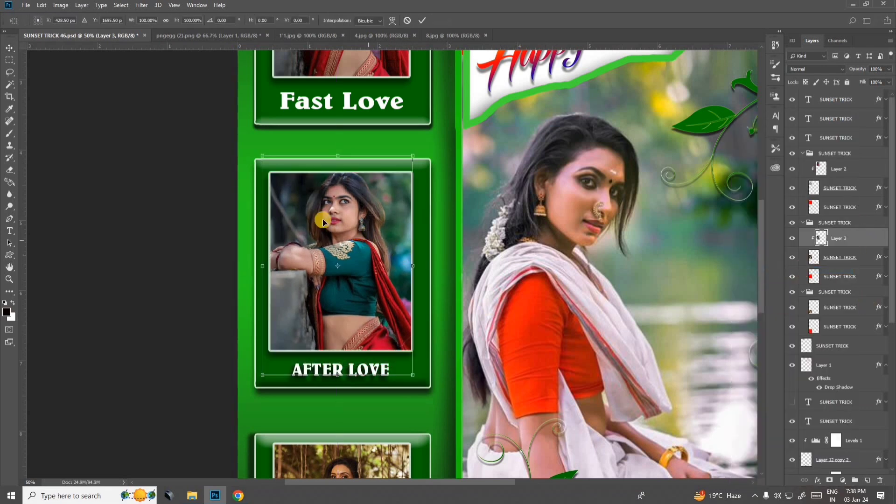
pyautogui.moveTo(264, 155); pyautogui.dragTo(267, 162)
pyautogui.press('Return')
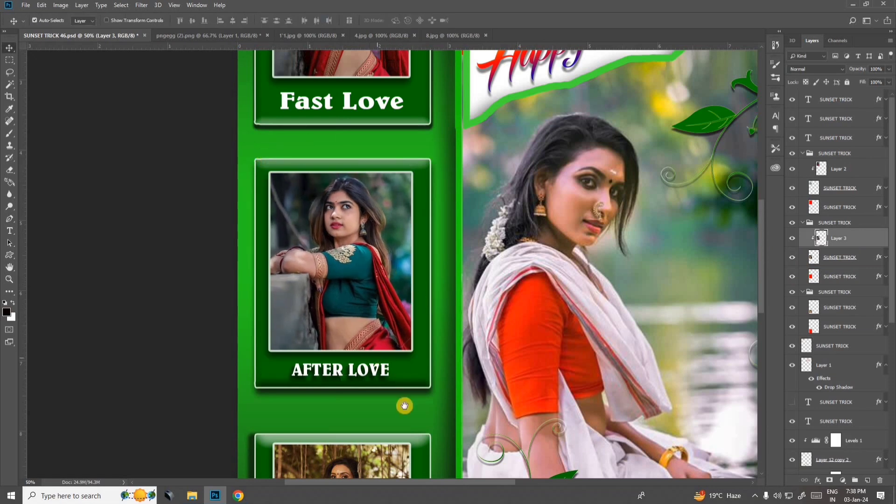
# Step: Select the layer of the picture in the FAST YEARS frame and open the photo 12.jpg
pyautogui.moveTo(405, 405); pyautogui.dragTo(385, 230)
pyautogui.click(343, 344)
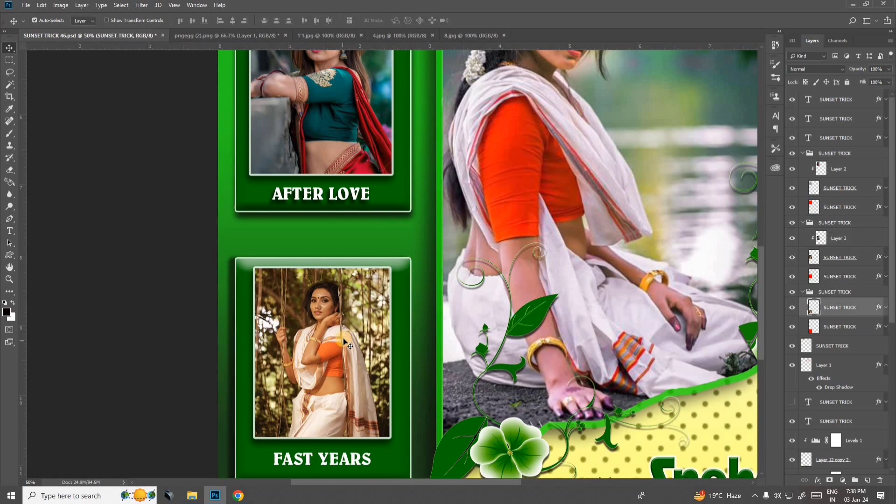
pyautogui.click(25, 6)
pyautogui.click(42, 26)
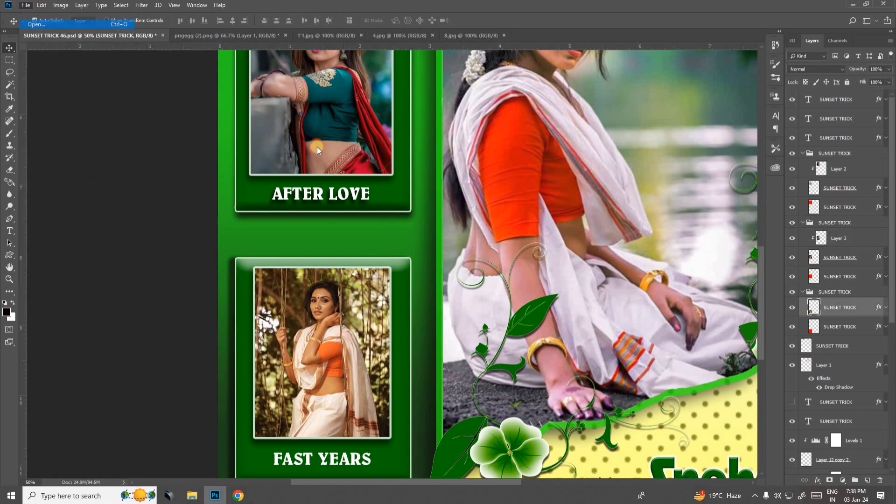
pyautogui.doubleClick(796, 237)
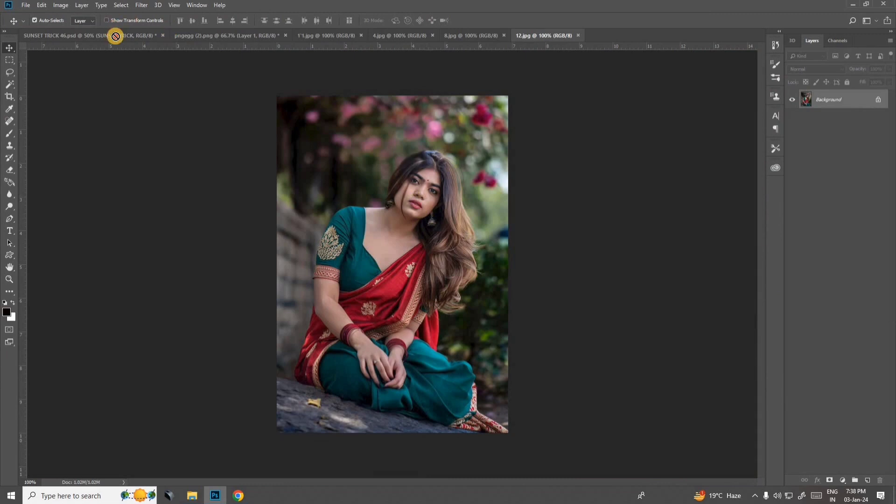
# Step: Copy photo 12 into the collage over the FAST YEARS picture and enlarge it to cover that picture completely
pyautogui.moveTo(115, 36); pyautogui.dragTo(326, 354)
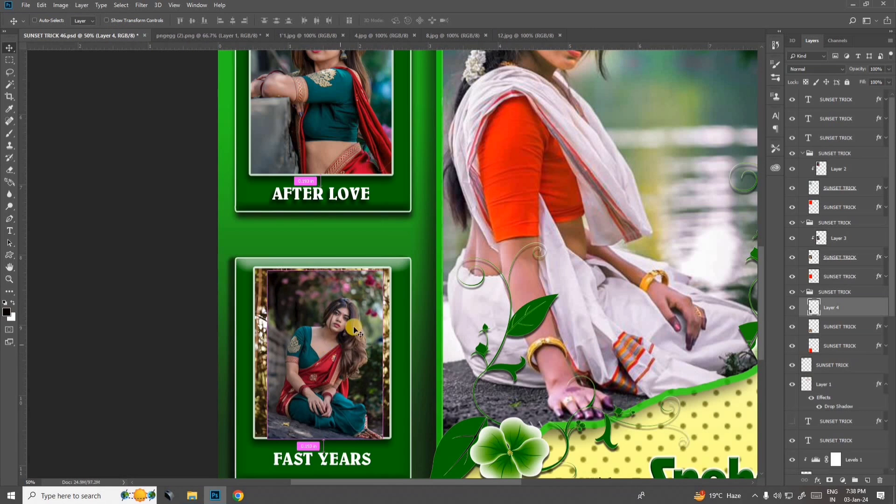
pyautogui.hotkey('ctrl', 't')
pyautogui.moveTo(381, 271); pyautogui.dragTo(415, 222)
# Step: Clip the new photo to the FAST YEARS picture layer with a clipping mask and scale it down to about 80%
pyautogui.click(846, 308)
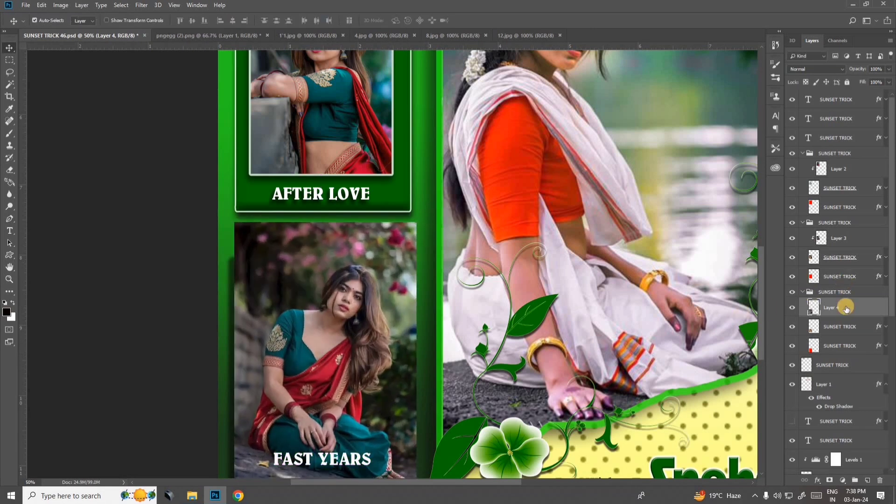
pyautogui.rightClick(846, 308)
pyautogui.click(778, 269)
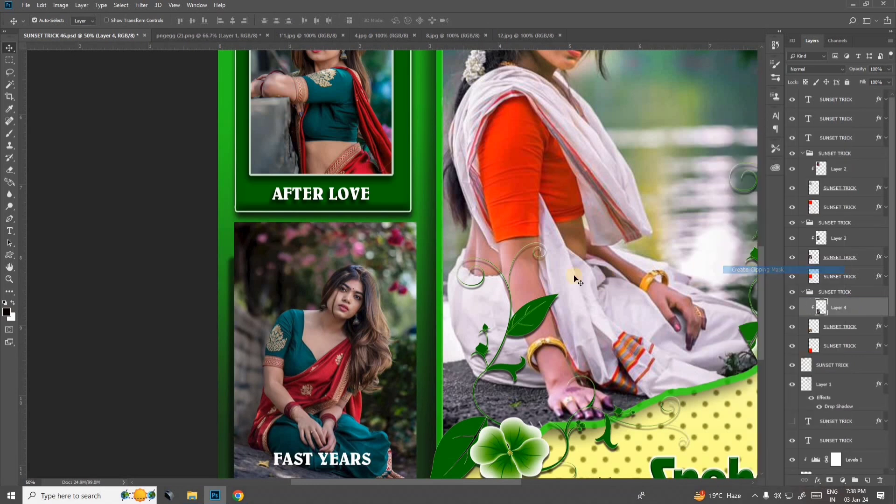
pyautogui.hotkey('ctrl', 't')
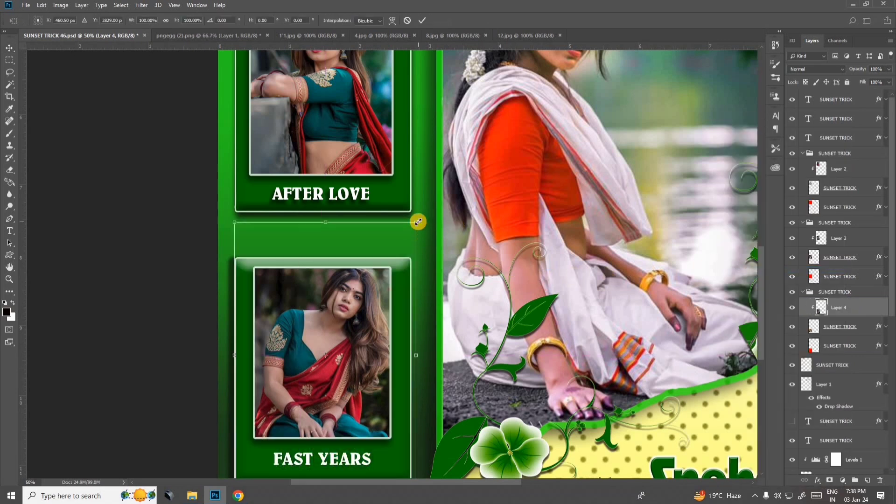
pyautogui.moveTo(416, 223); pyautogui.dragTo(403, 241)
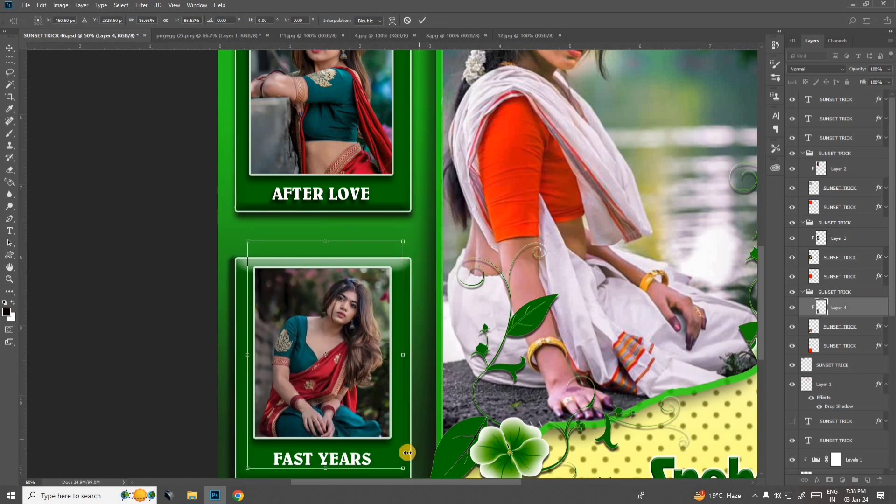
pyautogui.moveTo(397, 466); pyautogui.dragTo(394, 456)
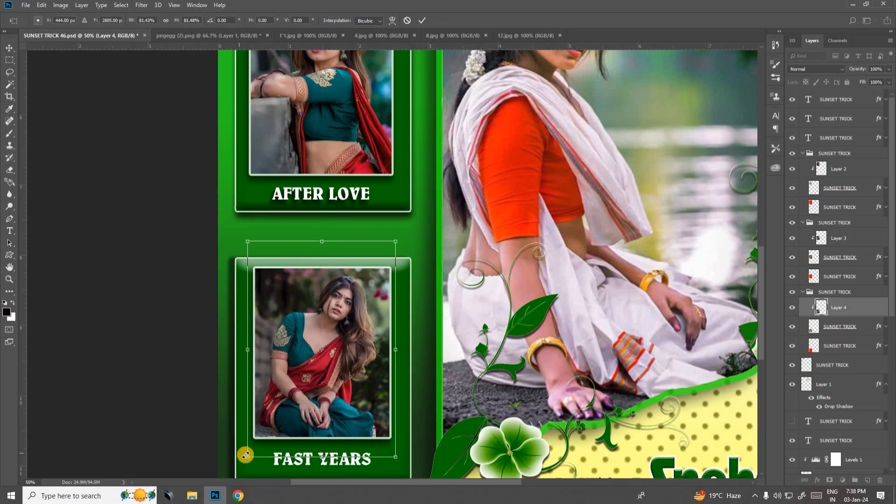
pyautogui.moveTo(249, 454); pyautogui.dragTo(250, 453)
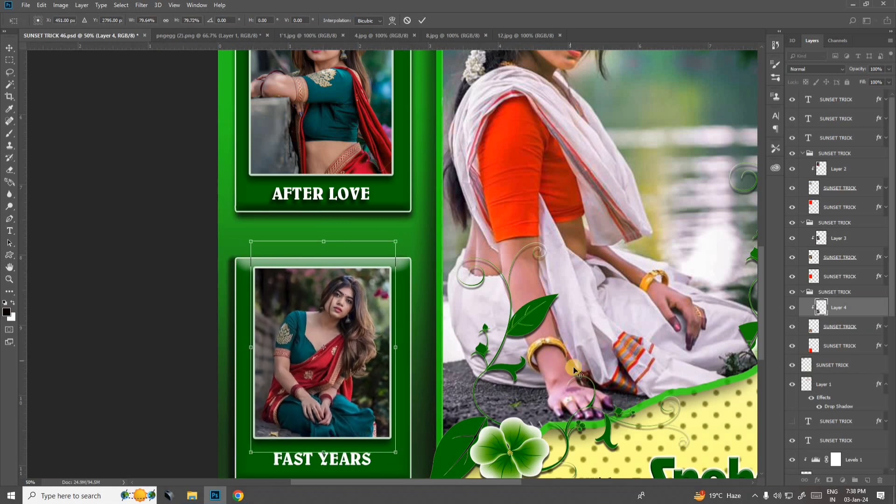
pyautogui.press('Return')
# Step: Open the text of the FAST YEARS caption for editing and leave it without changing the wording
pyautogui.hotkey('ctrl', '-')
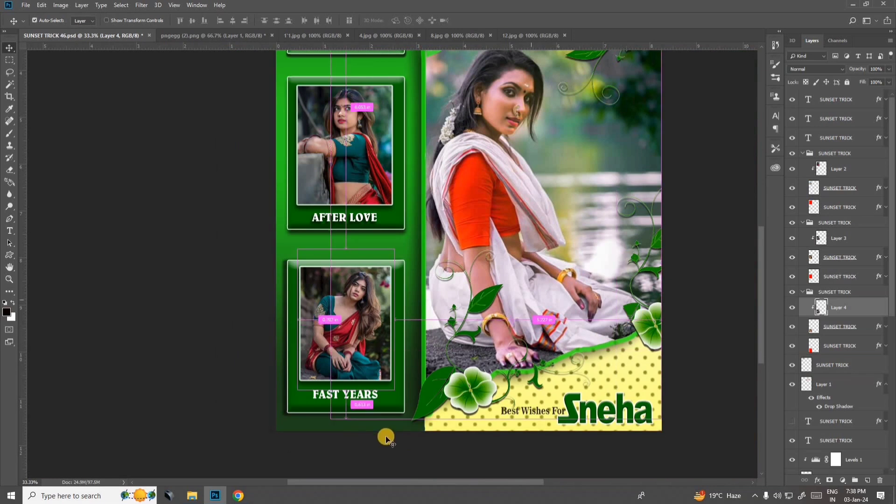
pyautogui.keyDown('ctrl'); pyautogui.click(361, 397); pyautogui.keyUp('ctrl')
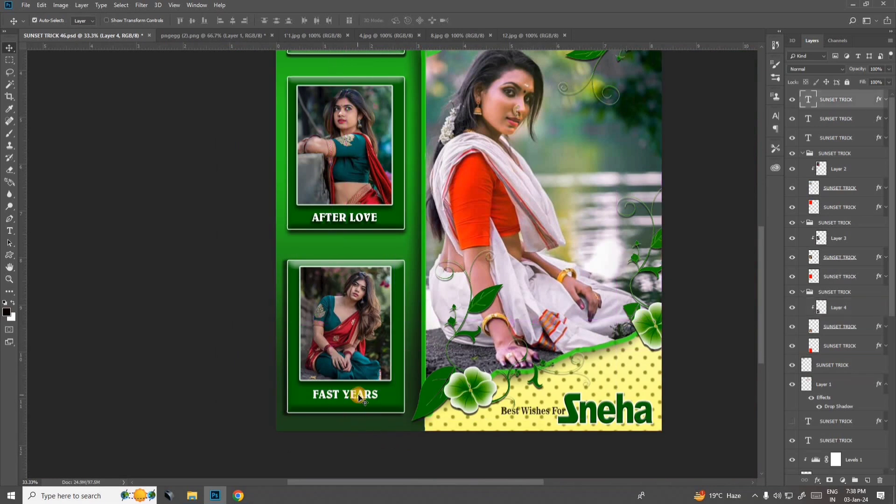
pyautogui.doubleClick(812, 99)
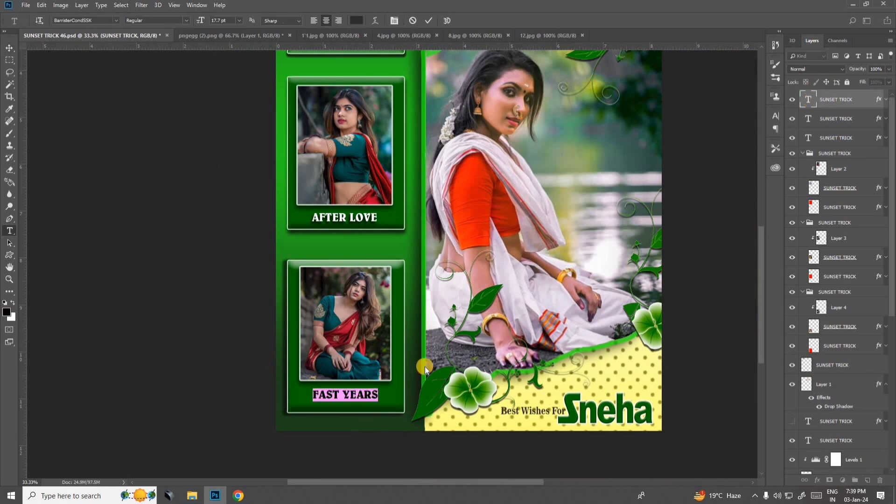
pyautogui.click(452, 306)
pyautogui.press('v')
# Step: Select the layer of the large main photo, hiding and showing it again to identify it
pyautogui.hotkey('ctrl', '-')
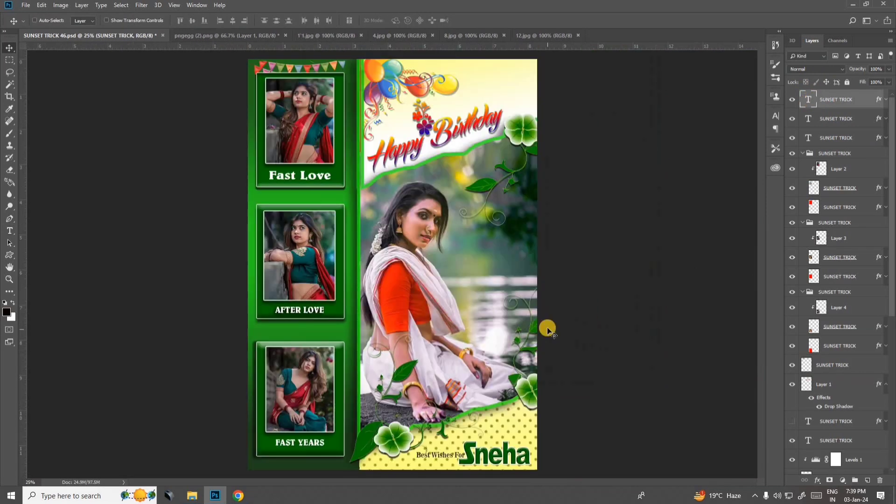
pyautogui.click(428, 257)
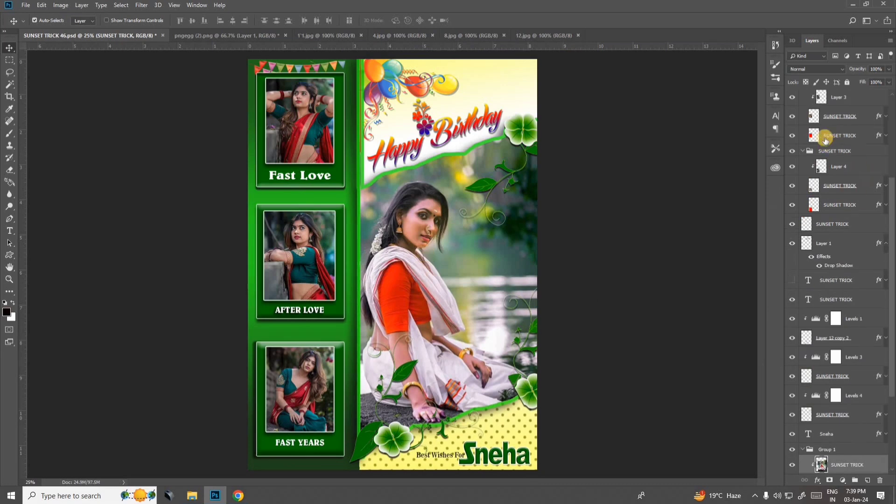
pyautogui.click(794, 465)
pyautogui.click(793, 465)
# Step: Copy the photo from 1'1.jpg into the collage over the main photo and enlarge it to about 378%
pyautogui.click(331, 35)
pyautogui.moveTo(396, 170); pyautogui.dragTo(460, 275)
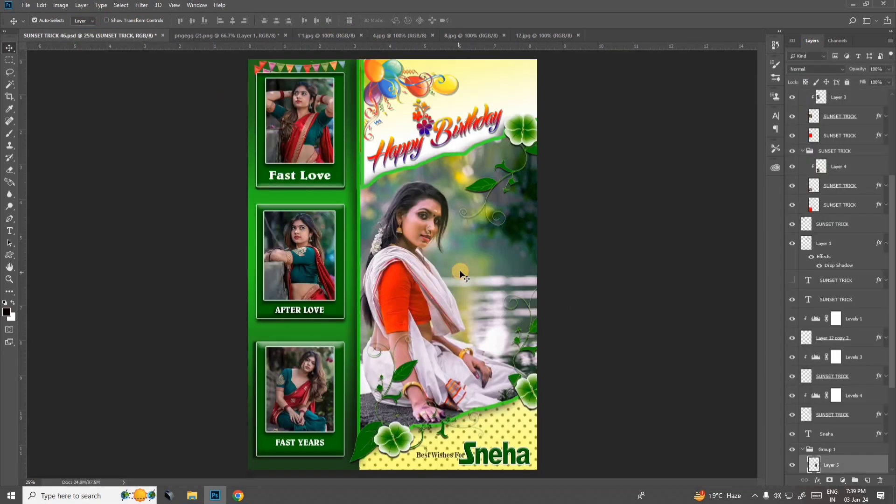
pyautogui.hotkey('ctrl', 't')
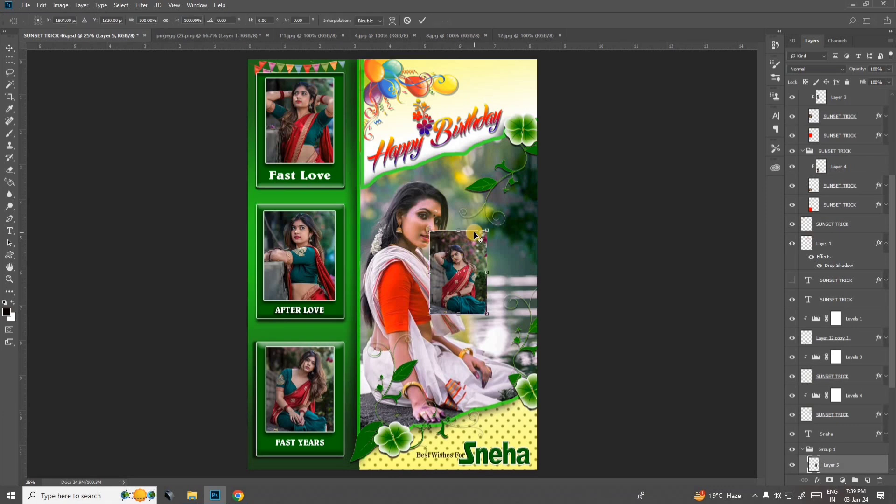
pyautogui.moveTo(485, 231); pyautogui.dragTo(596, 135)
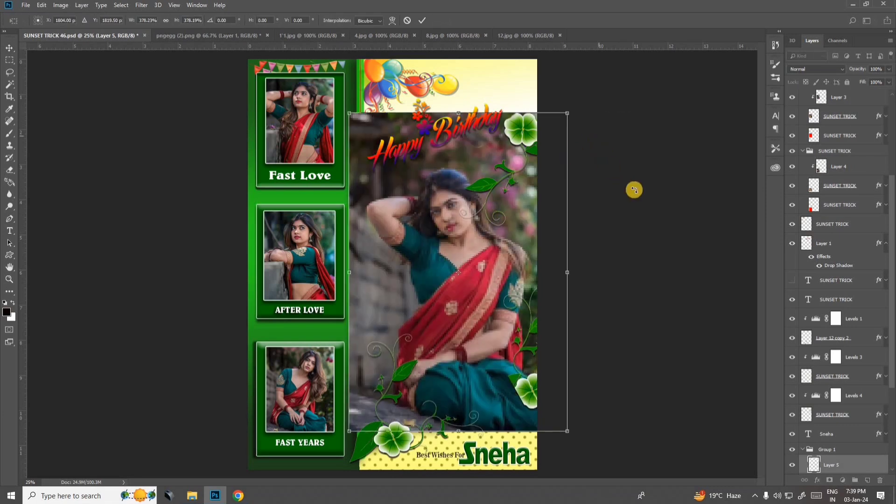
pyautogui.press('Return')
# Step: Clip the new large photo to the main frame's shape with a clipping mask and scale it to about 96%
pyautogui.scroll(-5, 840, 401)
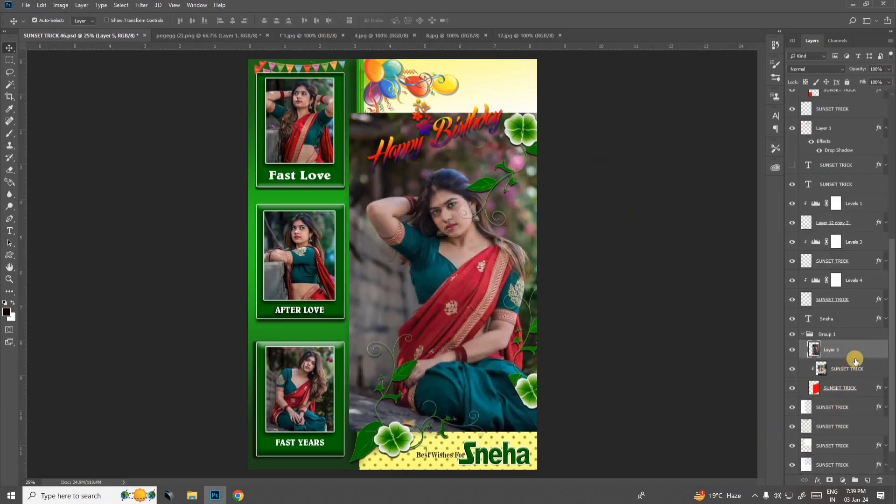
pyautogui.rightClick(857, 355)
pyautogui.click(791, 270)
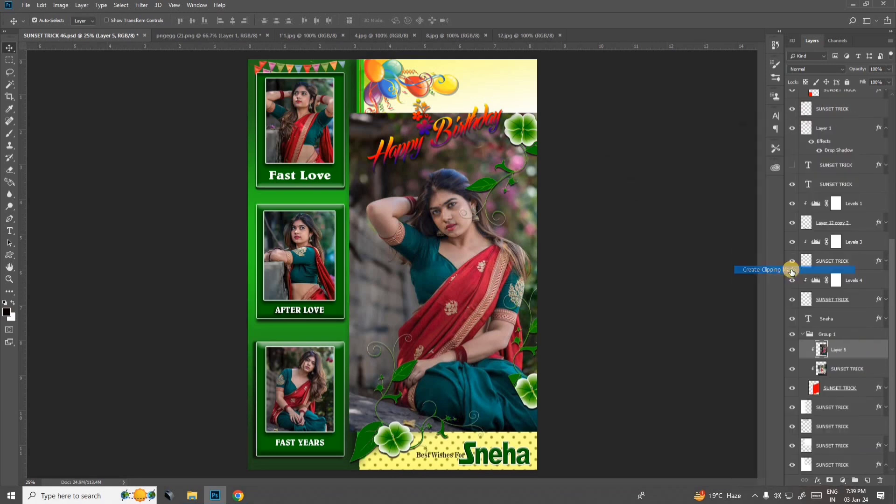
pyautogui.hotkey('ctrl', 't')
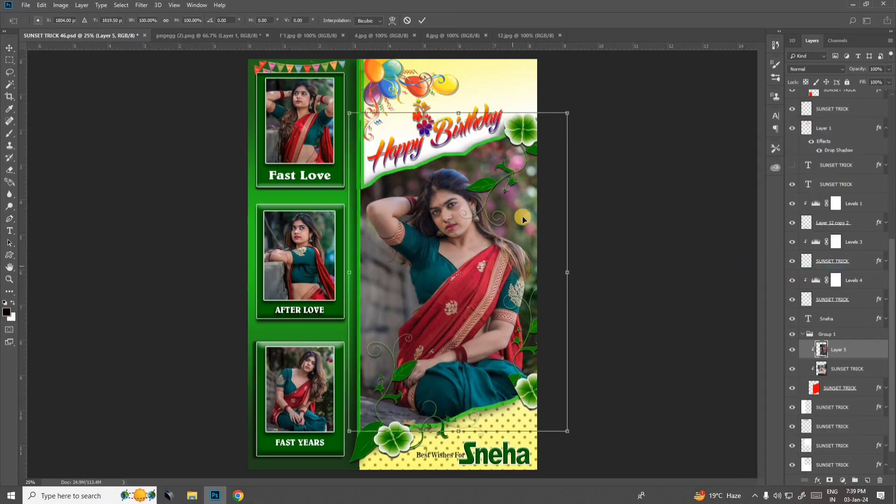
pyautogui.moveTo(571, 111); pyautogui.dragTo(556, 118)
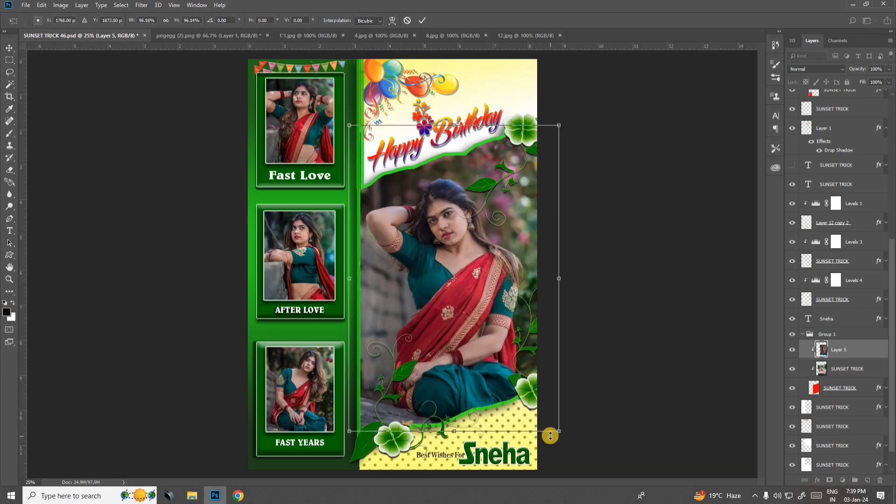
pyautogui.moveTo(556, 430); pyautogui.dragTo(556, 429)
pyautogui.press('Return')
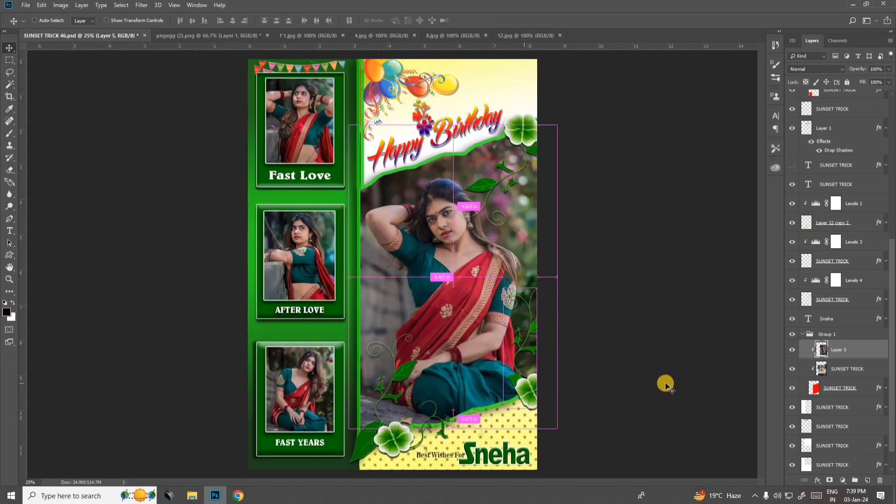
pyautogui.press('Return')
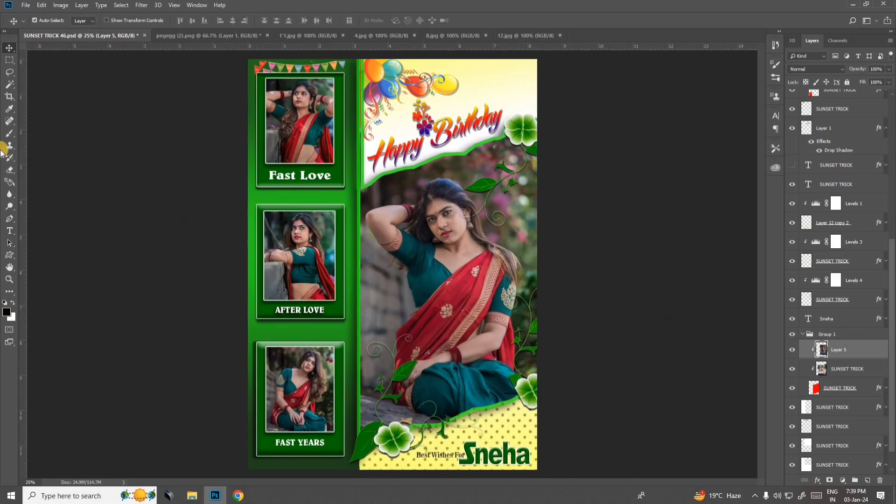
pyautogui.click(10, 97)
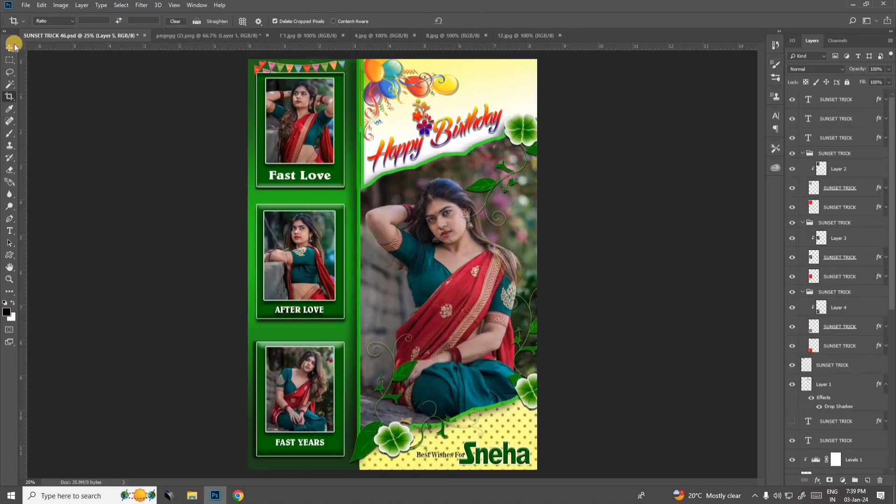
pyautogui.click(10, 47)
# Step: Select the dotted yellow background layer and toggle its visibility off and on to check what it covers
pyautogui.click(525, 431)
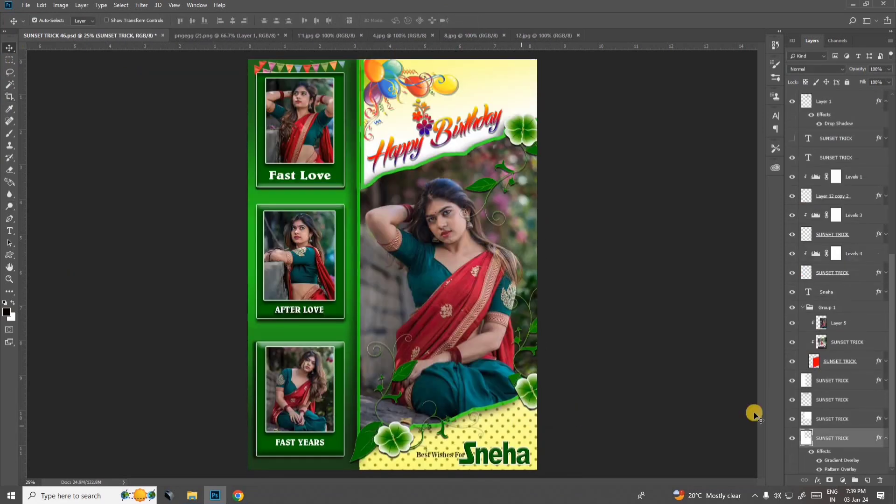
pyautogui.click(804, 442)
pyautogui.click(793, 439)
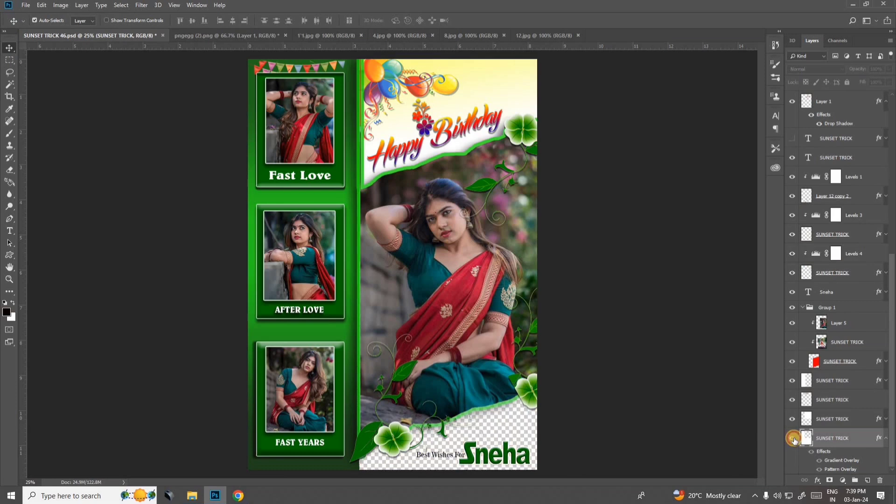
pyautogui.click(793, 438)
# Step: Change the Pattern Overlay of the yellow background layer from dots to the concentric squares pattern in its layer style
pyautogui.doubleClick(866, 442)
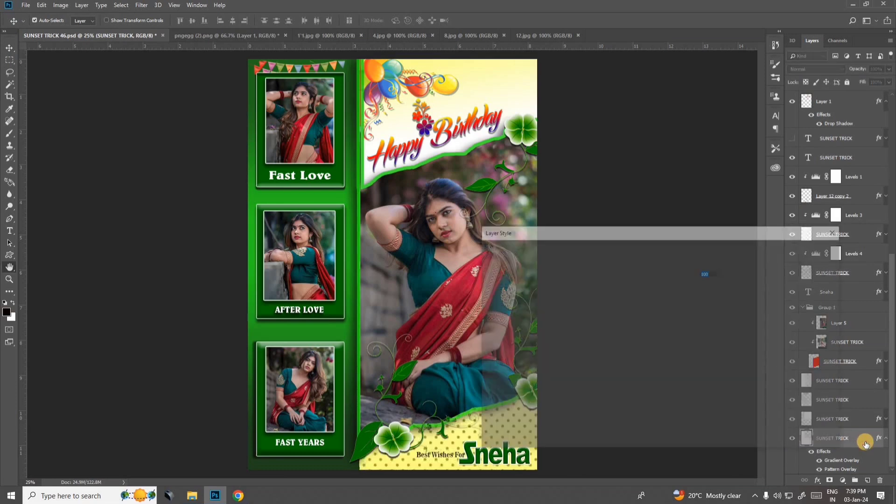
pyautogui.moveTo(564, 226); pyautogui.dragTo(634, 226)
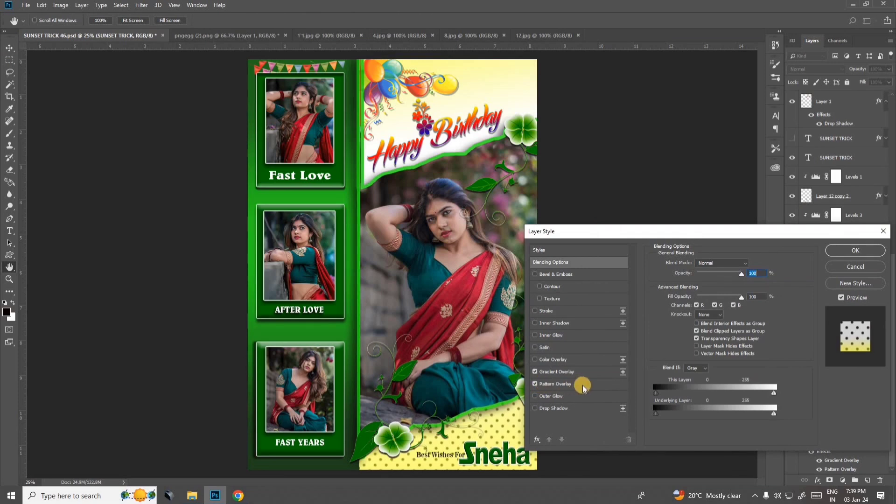
pyautogui.click(584, 387)
pyautogui.click(719, 296)
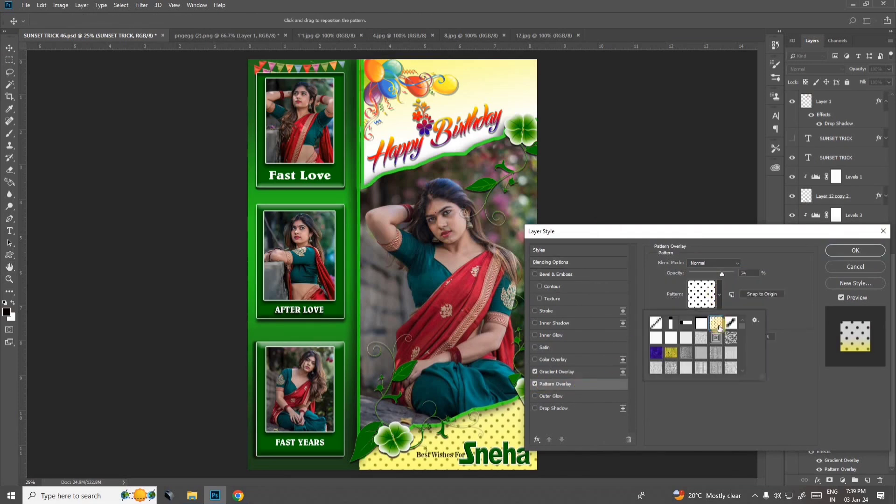
pyautogui.click(718, 338)
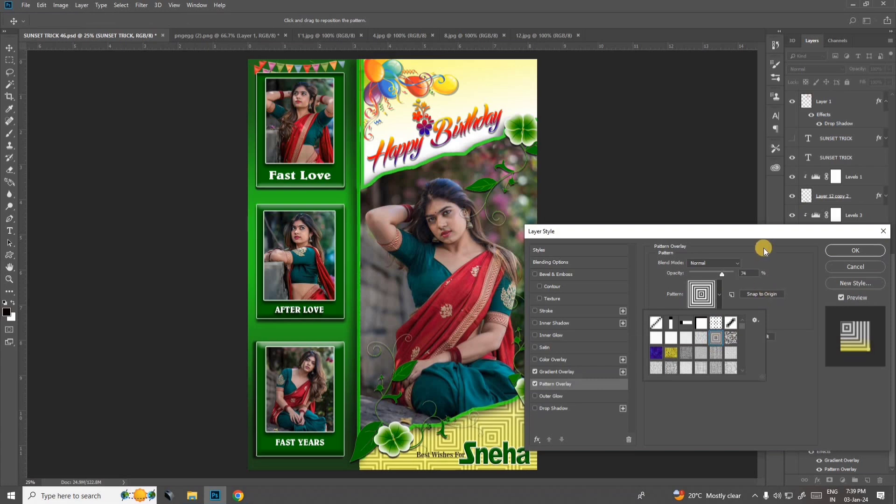
pyautogui.moveTo(749, 234); pyautogui.dragTo(772, 179)
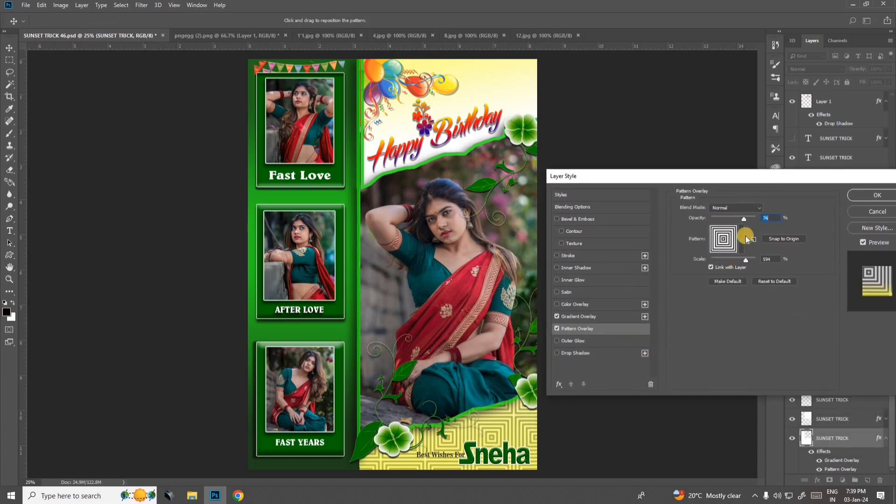
# Step: Try several patterns in the yellow background layer's Pattern Overlay, restore the dots pattern and apply the layer style
pyautogui.click(680, 299)
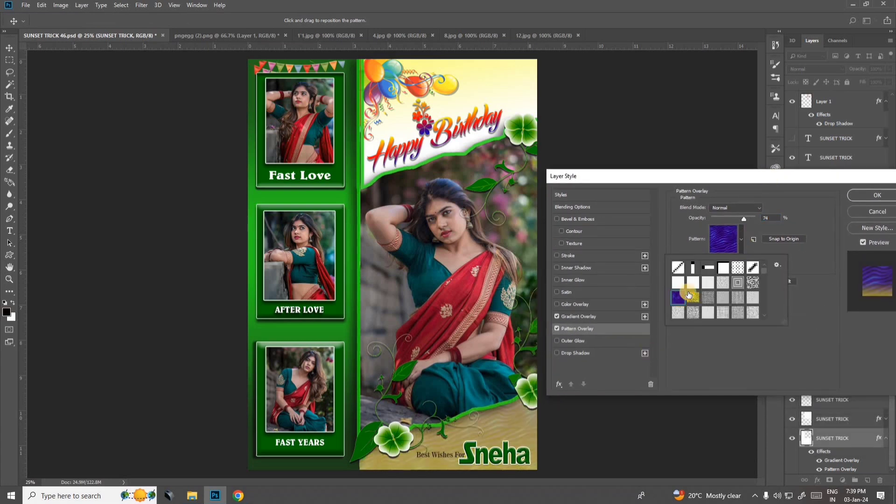
pyautogui.click(748, 268)
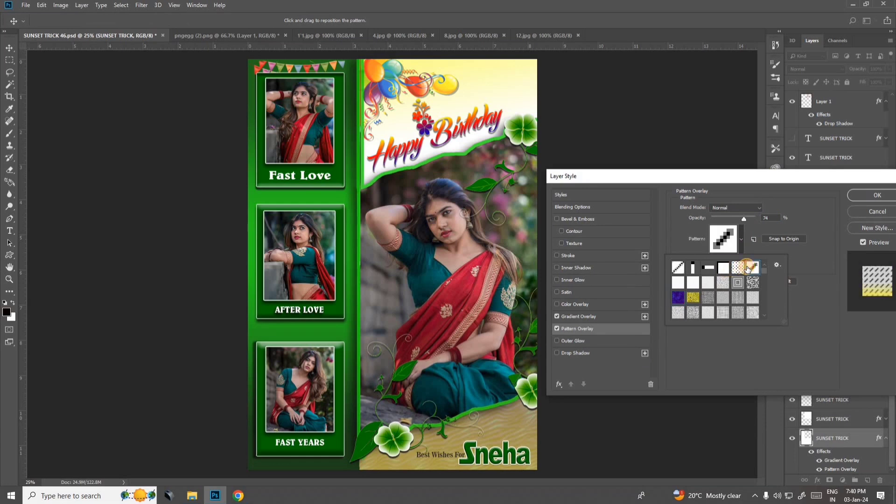
pyautogui.click(753, 281)
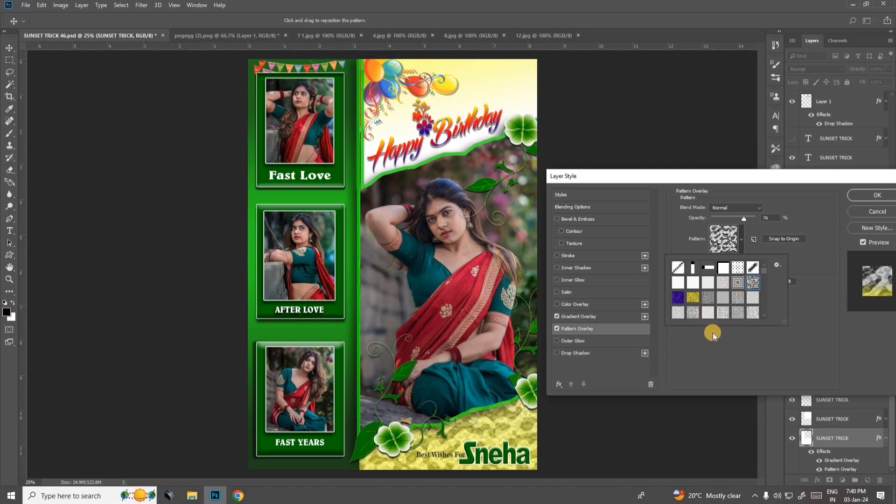
pyautogui.click(708, 283)
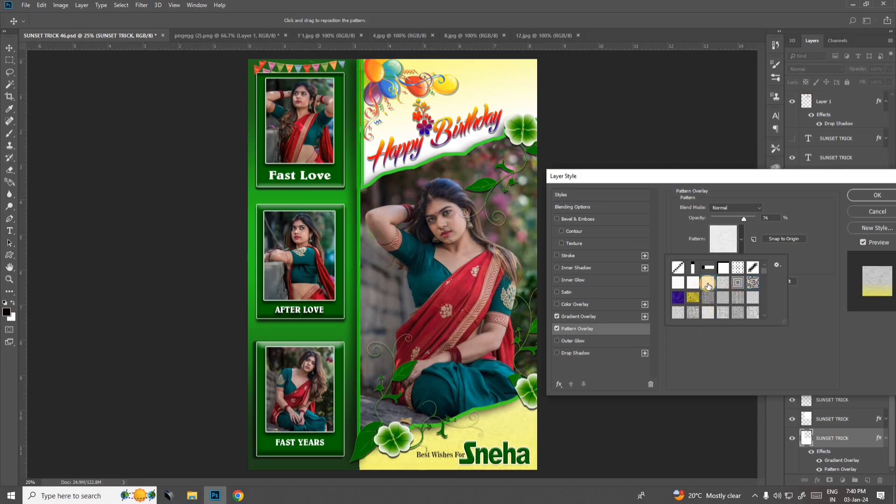
pyautogui.click(723, 283)
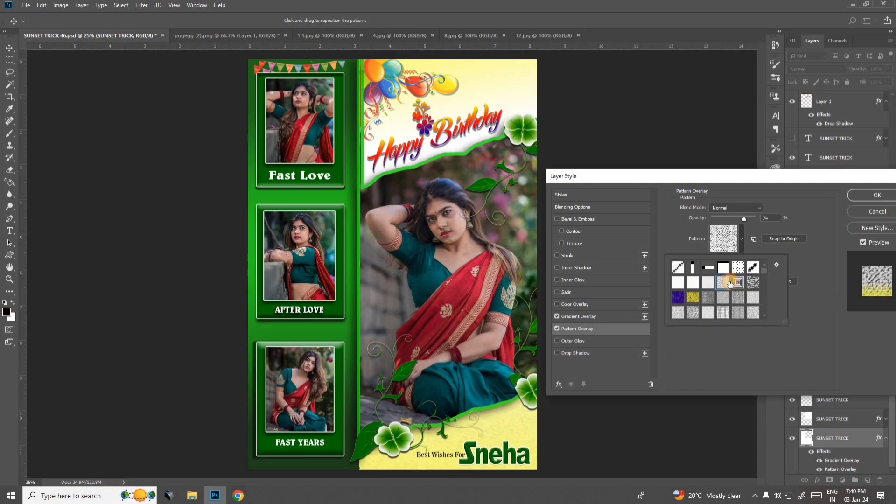
pyautogui.click(719, 309)
pyautogui.click(701, 315)
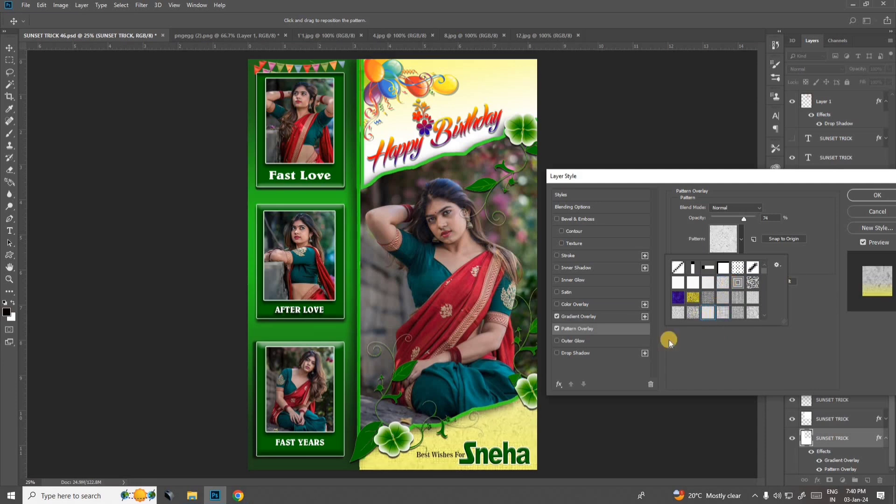
pyautogui.click(877, 195)
pyautogui.click(878, 195)
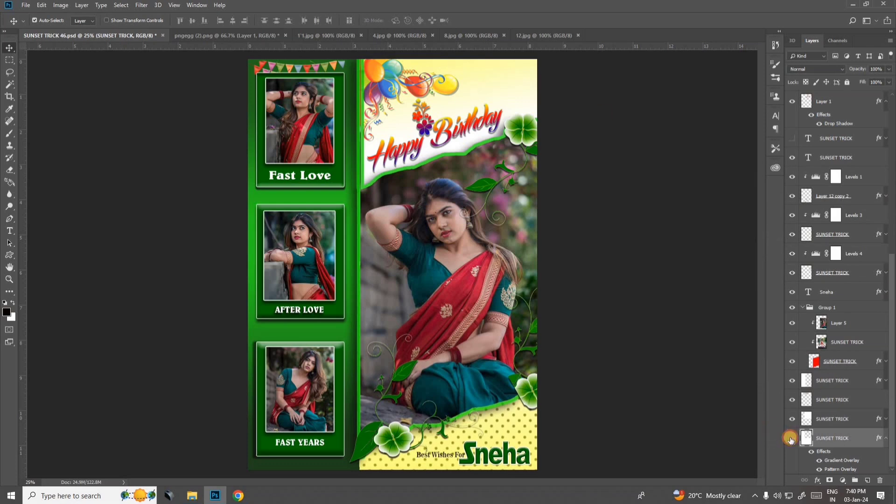
# Step: Toggle the visibility of the dotted background layer and the layer directly above it to check their areas, and select the balloons layer
pyautogui.click(791, 438)
pyautogui.click(791, 438)
pyautogui.click(485, 95)
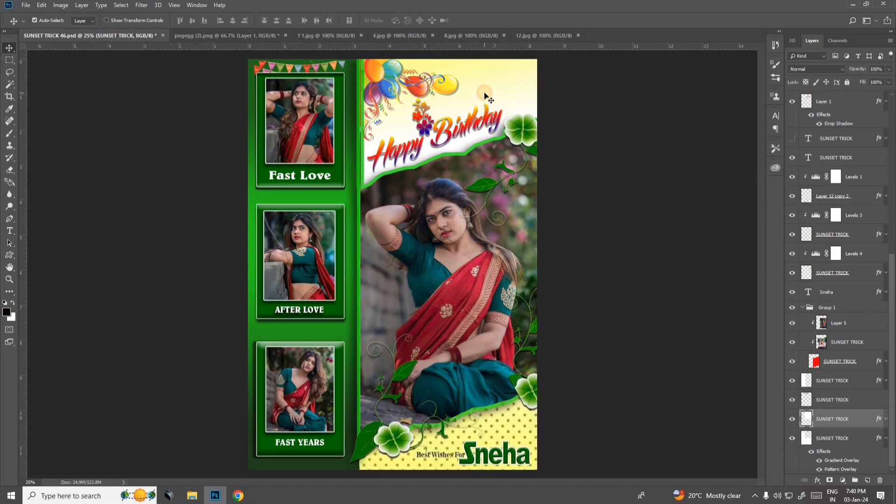
pyautogui.rightClick(494, 89)
pyautogui.click(512, 92)
pyautogui.click(792, 417)
pyautogui.click(793, 418)
pyautogui.click(419, 88)
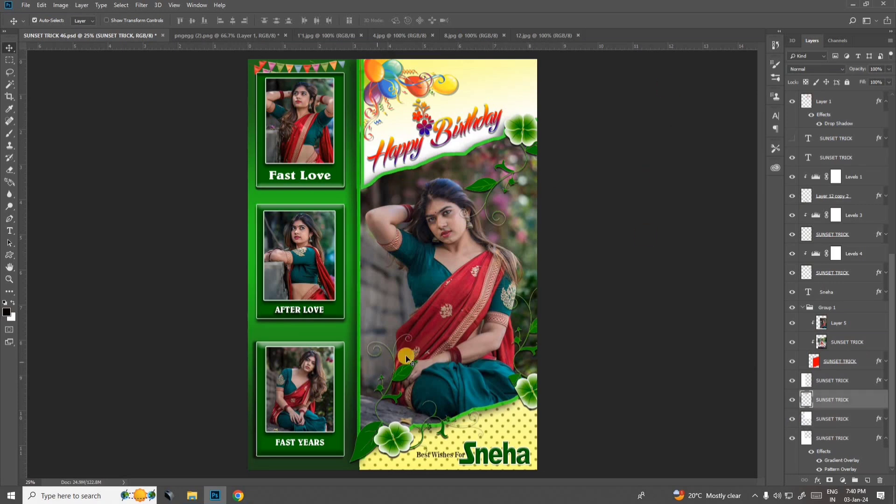
# Step: Crop the collage to its full canvas bounds with the Crop tool
pyautogui.hotkey('ctrl', '-')
pyautogui.hotkey('ctrl', '+')
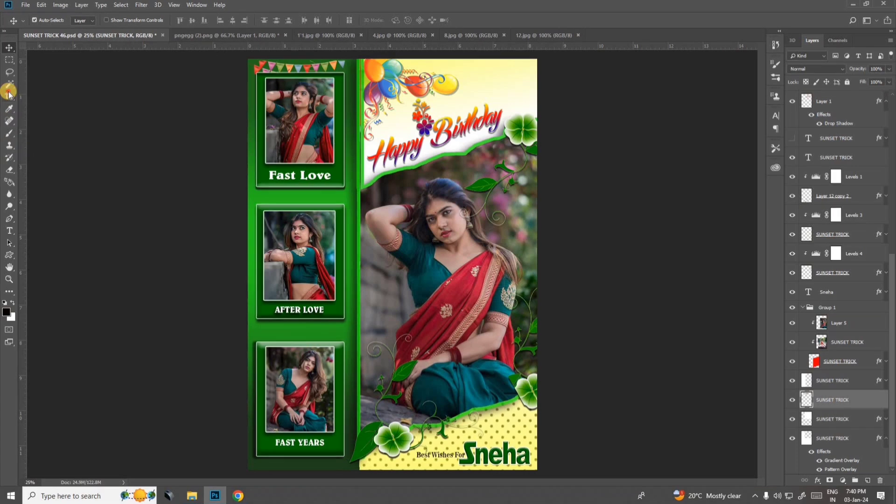
pyautogui.click(9, 94)
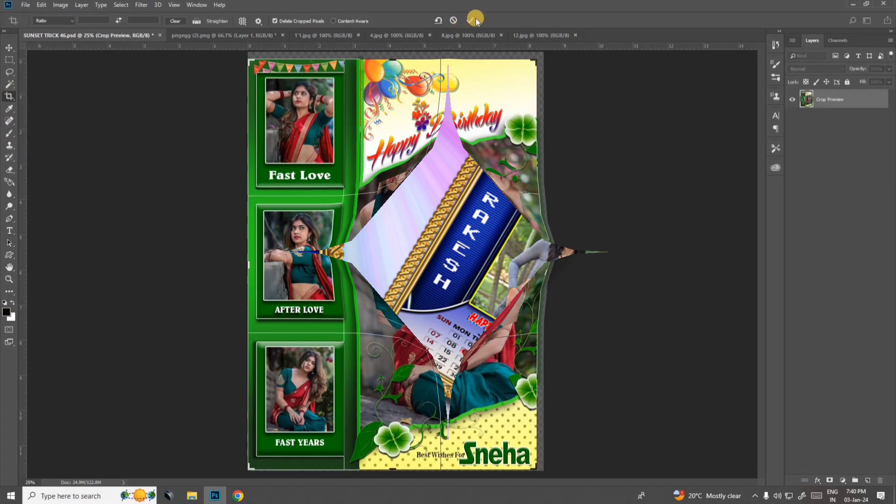